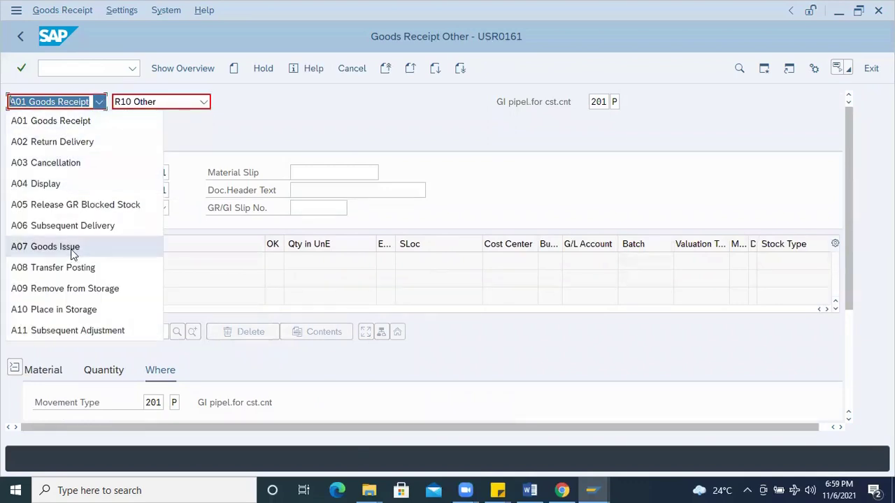
Change the transaction to A07 Goods Issue and confirm movement type 201.
click(76, 251)
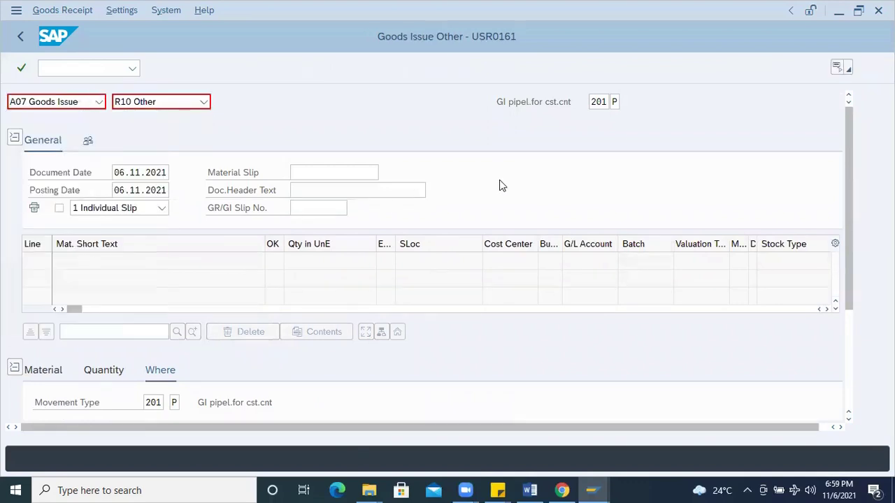
click(605, 102)
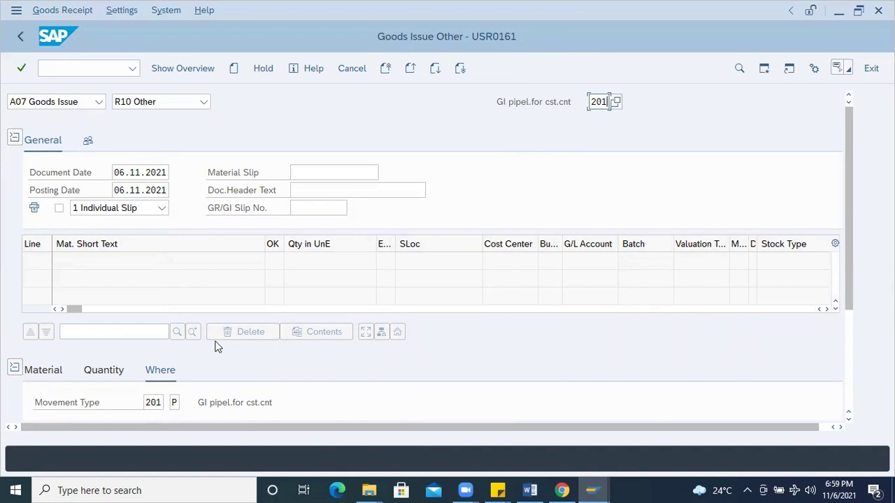
key(Return)
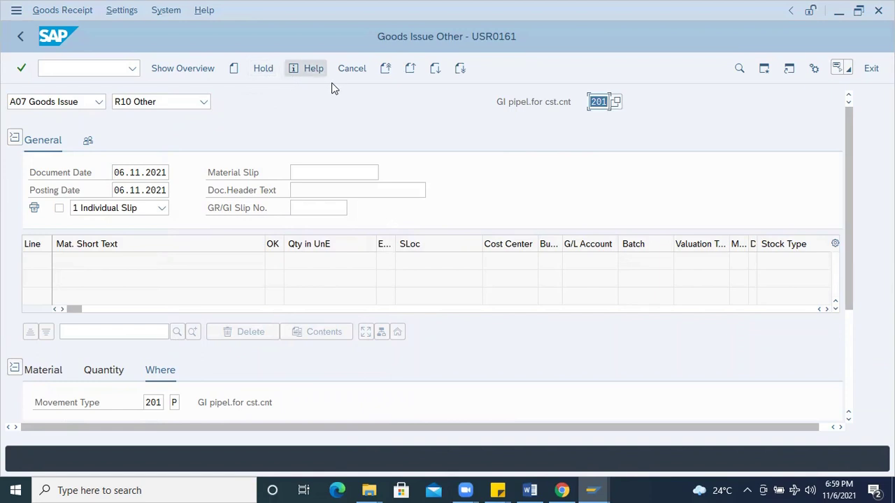
scroll(258, 321, down, 3)
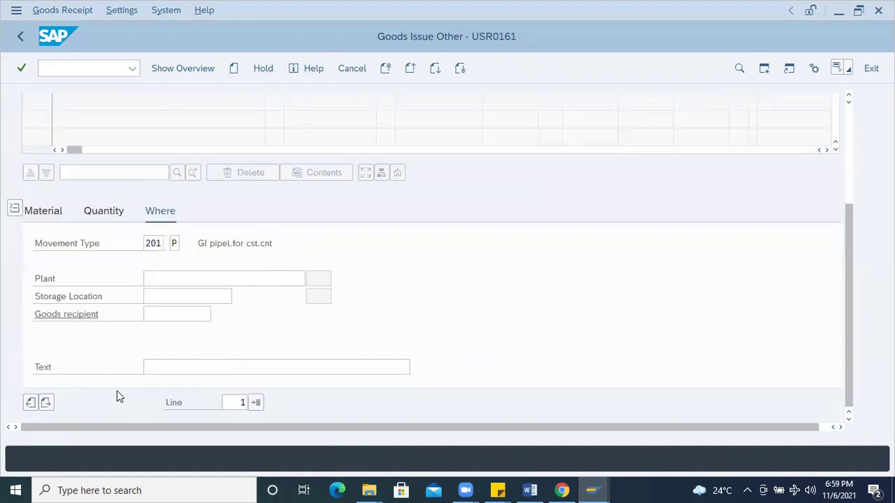
scroll(117, 322, up, 4)
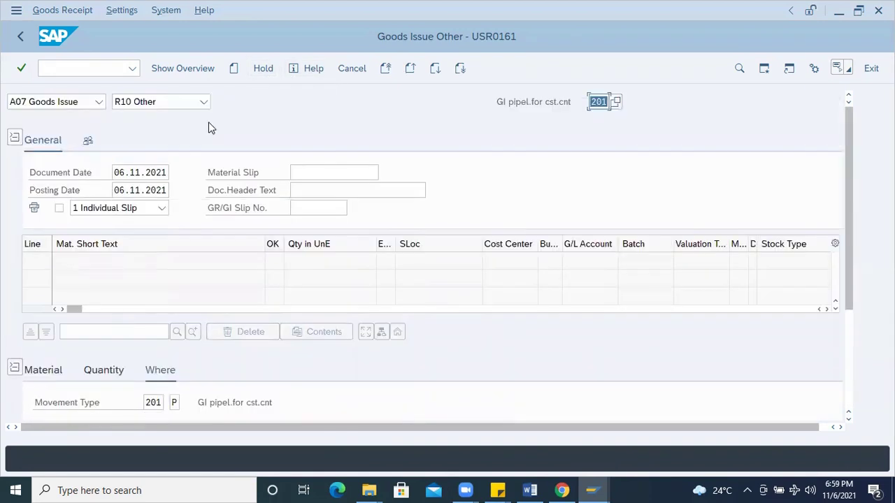
Enter the material REL GAS (785900093) as the first item of the goods issue.
scroll(210, 312, down, 3)
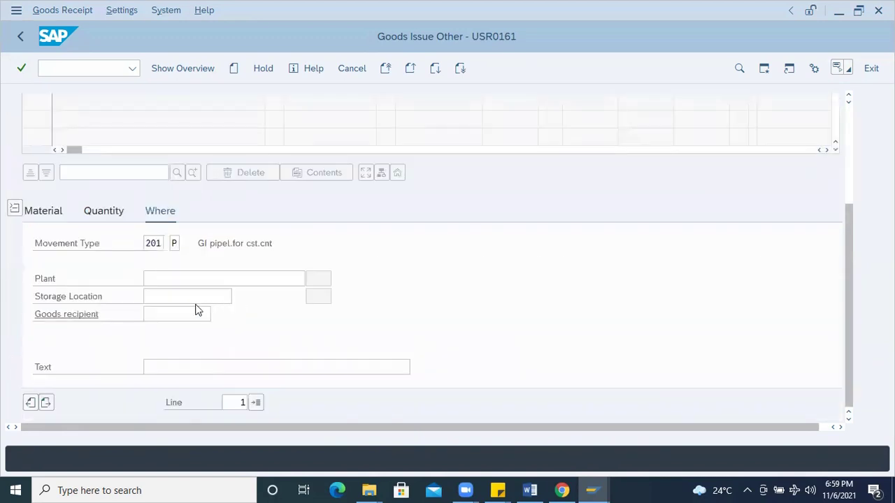
click(110, 218)
click(49, 214)
click(204, 240)
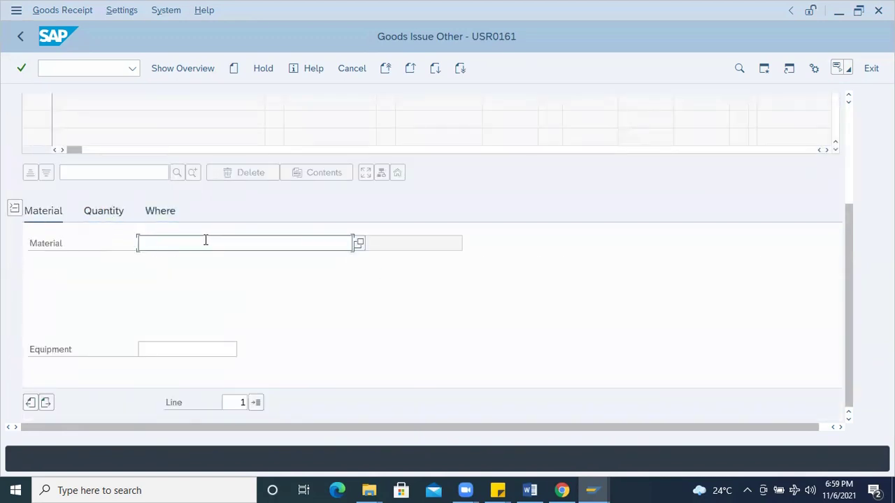
click(184, 261)
key(Return)
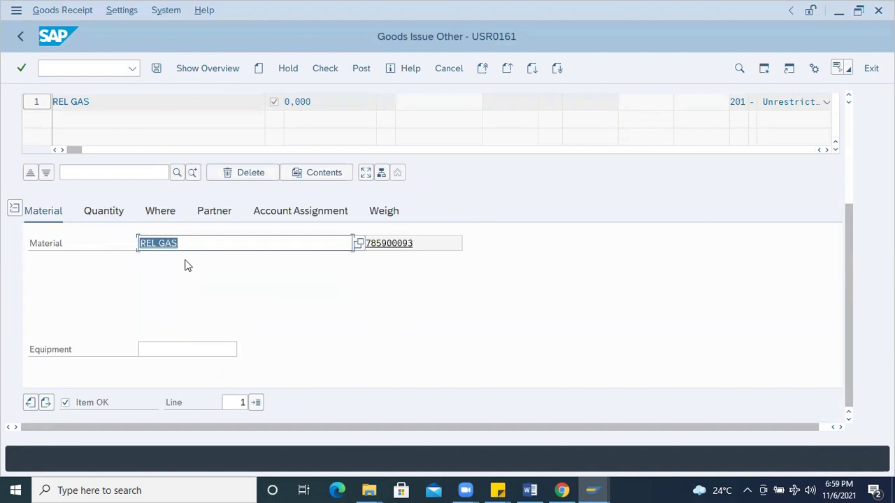
Set the REL GAS item's quantity in unit of entry to 1000 and check the document, closing the log.
click(114, 218)
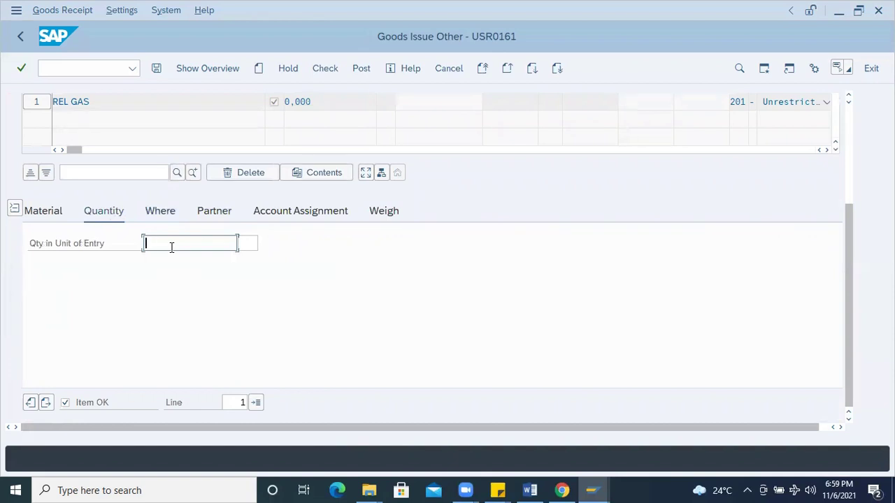
text(1000)
key(Return)
scroll(391, 281, up, 5)
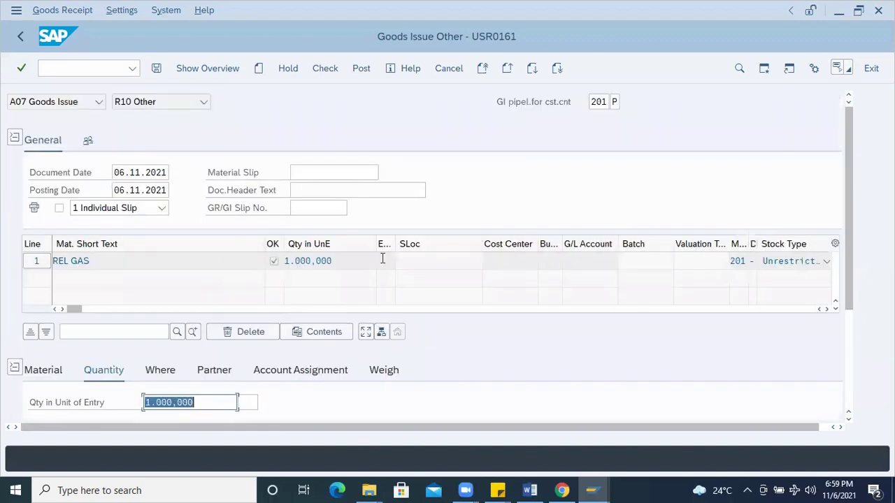
click(322, 70)
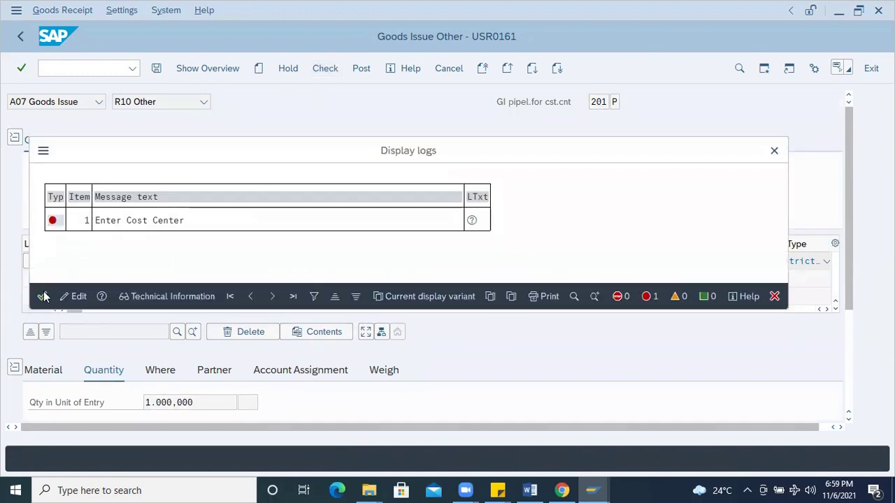
click(43, 297)
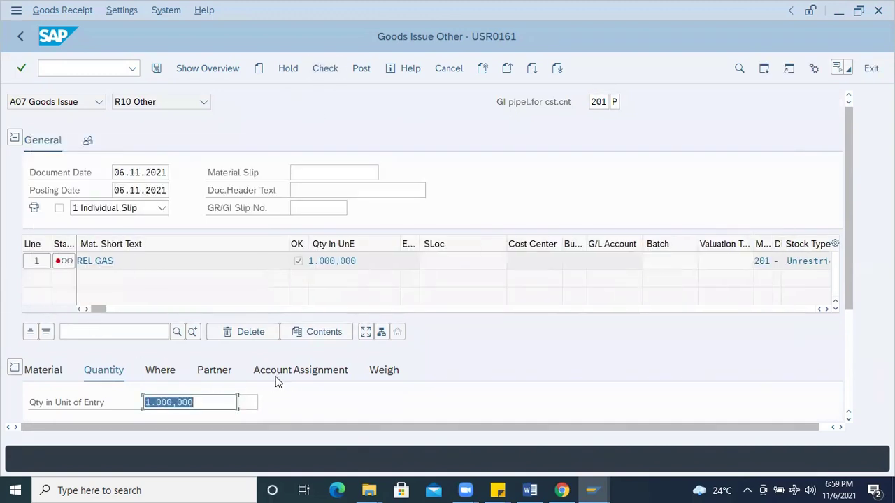
Assign cost center AIM_COST to the REL GAS item and check the document again, closing the log.
scroll(275, 379, down, 2)
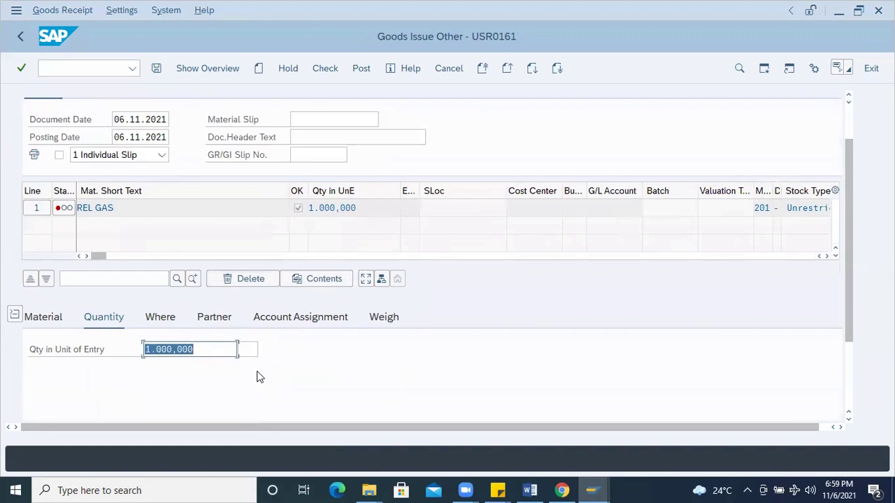
click(166, 323)
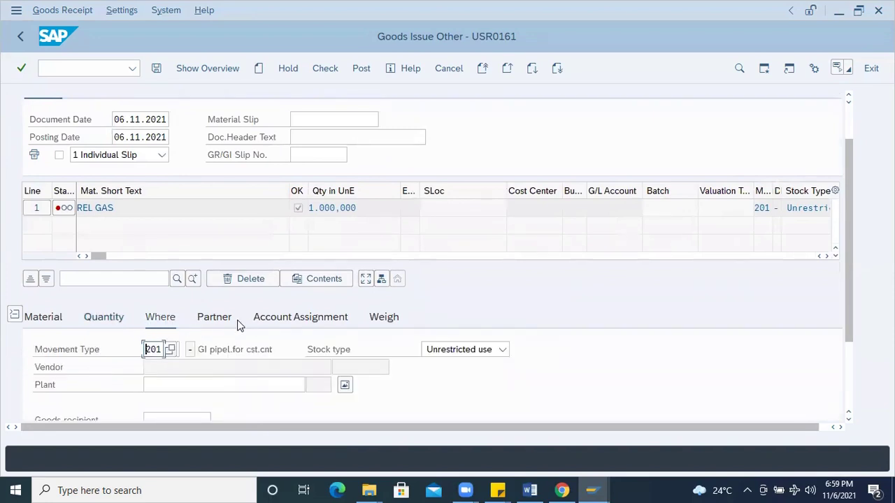
click(275, 321)
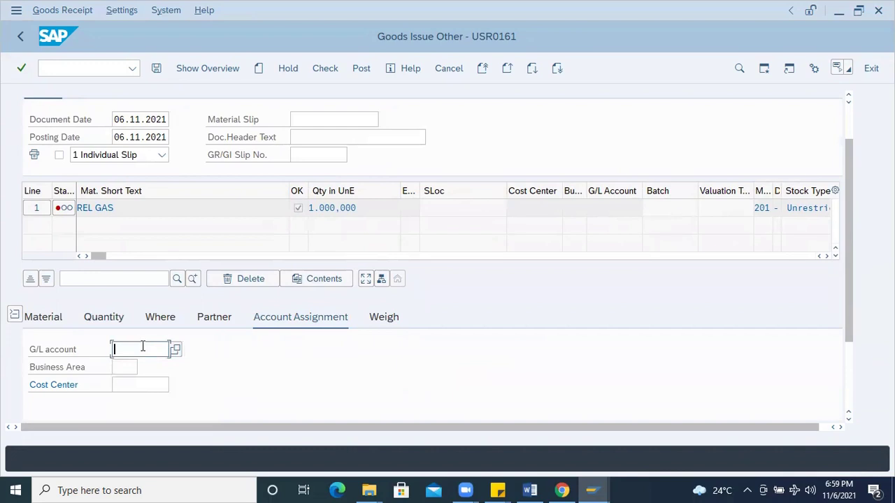
click(153, 386)
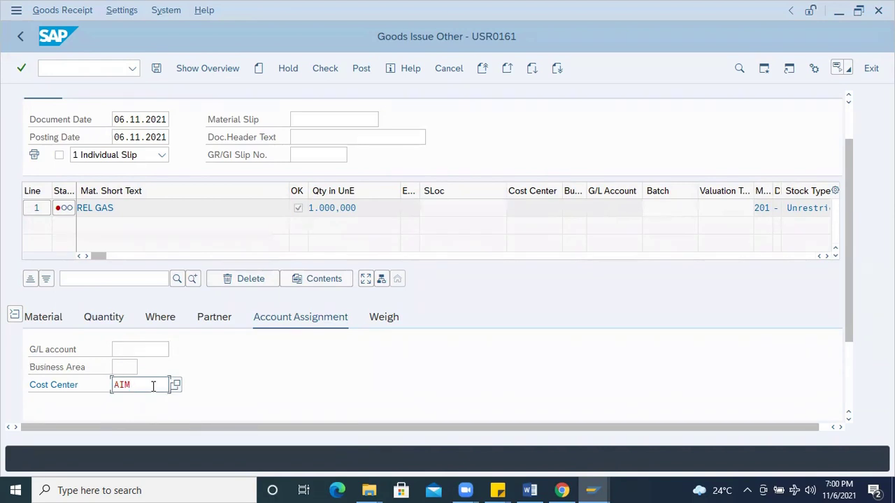
text(AIM_COST)
key(Return)
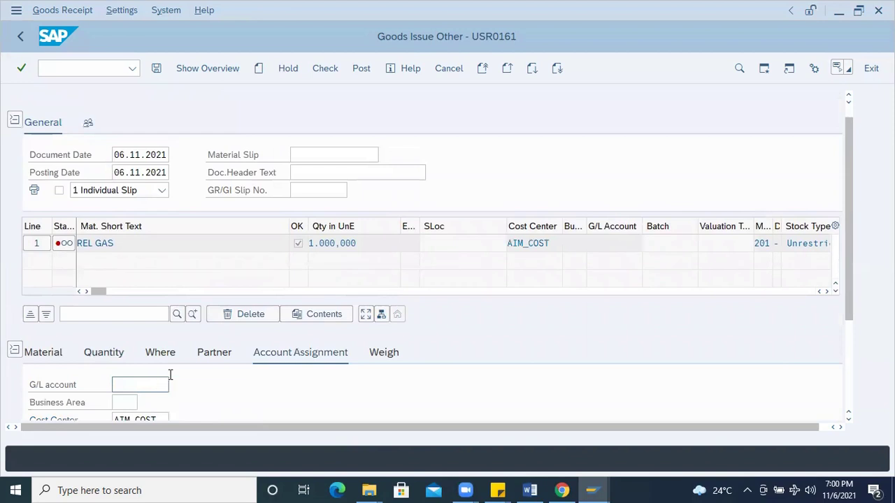
click(325, 67)
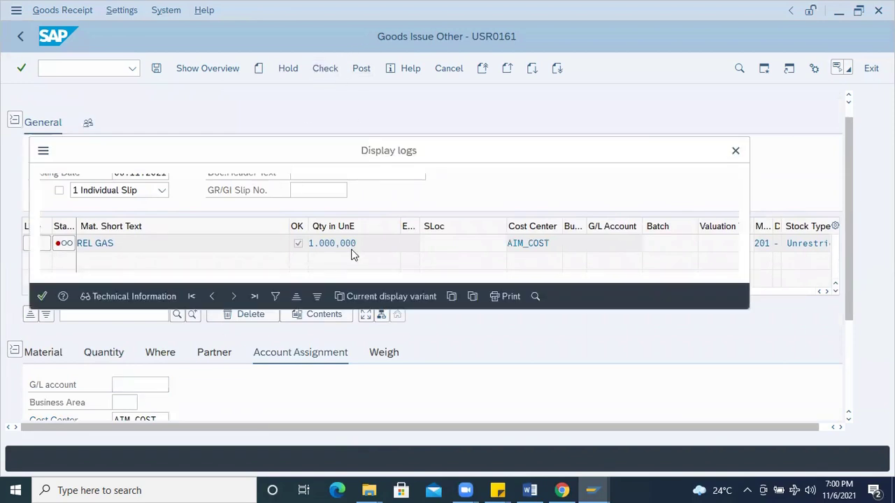
click(42, 296)
Set the item's plant to ARPL and check the document again.
click(161, 353)
scroll(321, 388, down, 3)
click(180, 314)
text(ARPL)
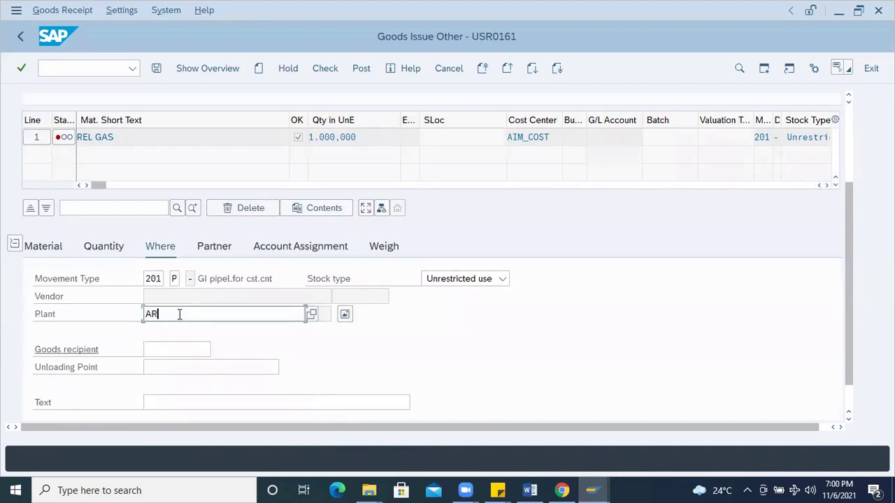
key(Return)
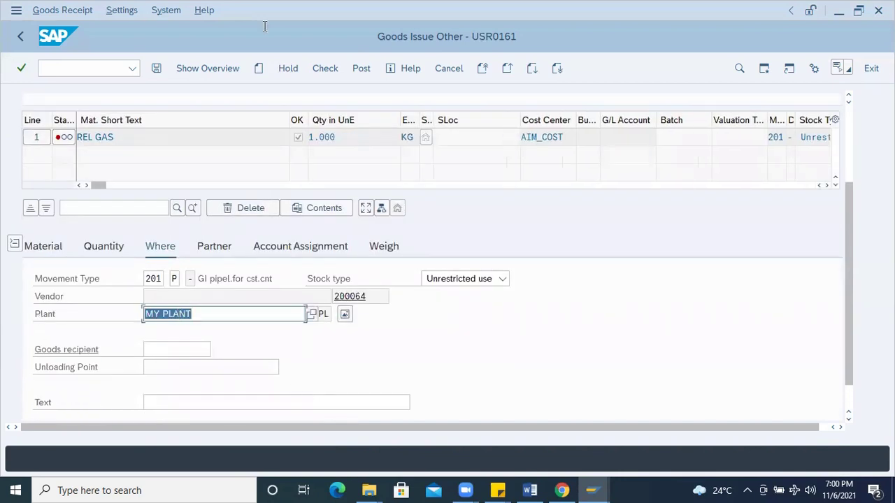
click(325, 68)
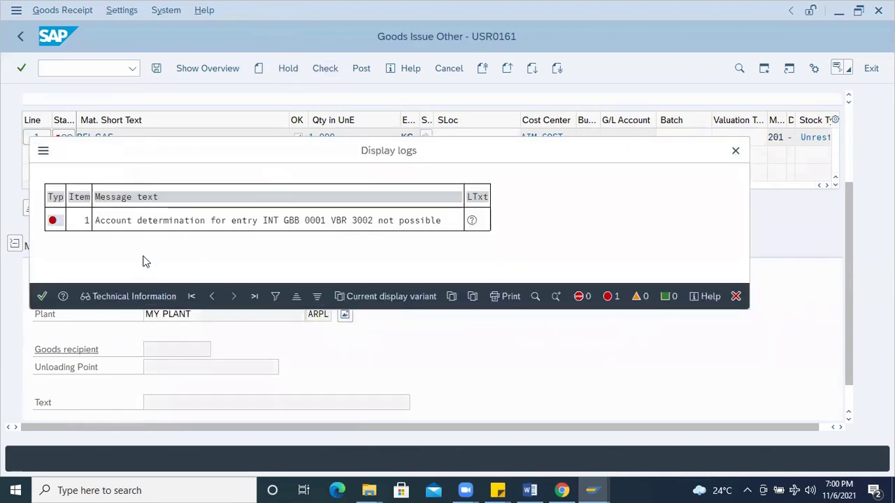
Open the long text of the account determination error and copy its heading line.
double_click(403, 222)
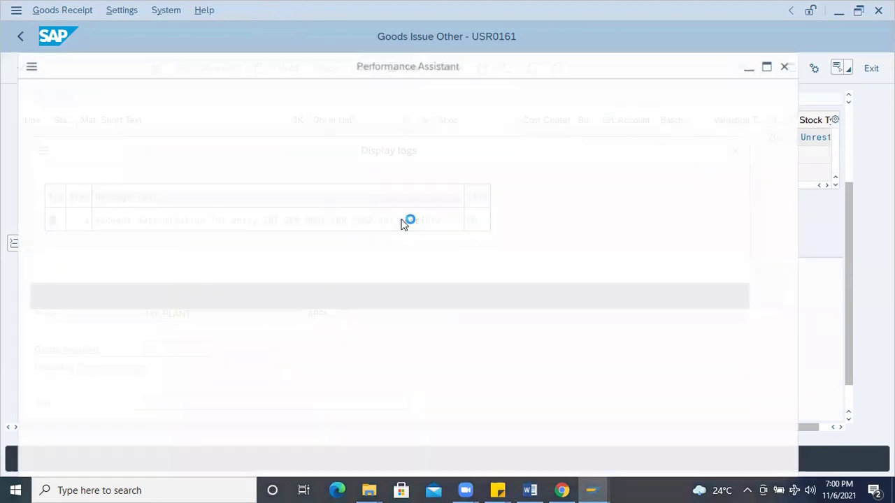
drag(361, 116, 7, 99)
key(ctrl+c)
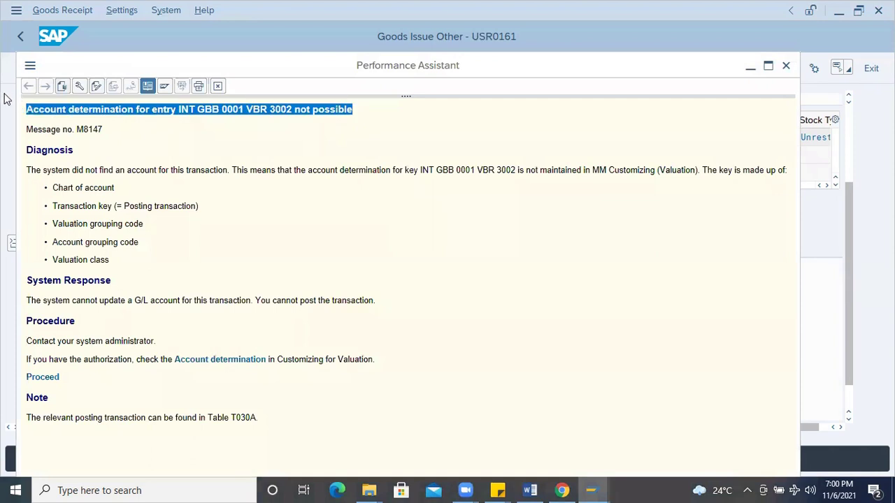
Open Notepad and paste the copied error heading into the empty document.
click(95, 489)
text(Note)
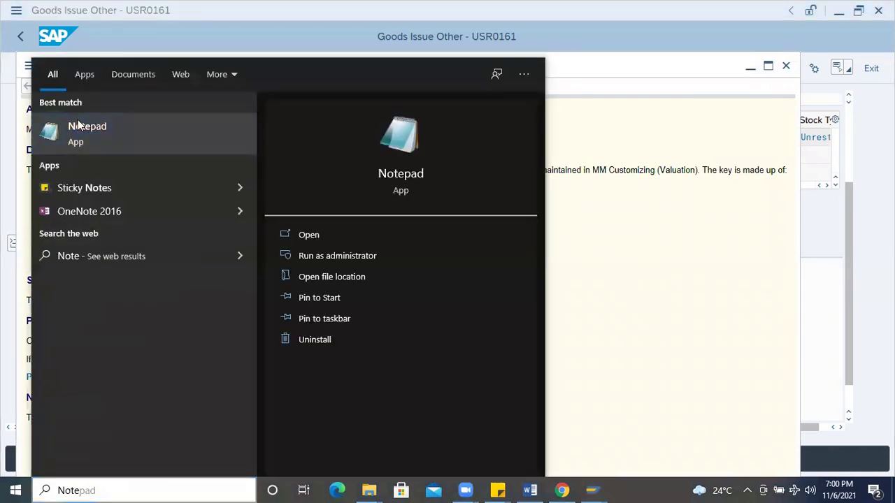
click(78, 126)
key(ctrl+v)
key(Return)
Below the pasted error, add the heading "OBYC:" and the line "3002 - Valuation class".
text(OBYC)
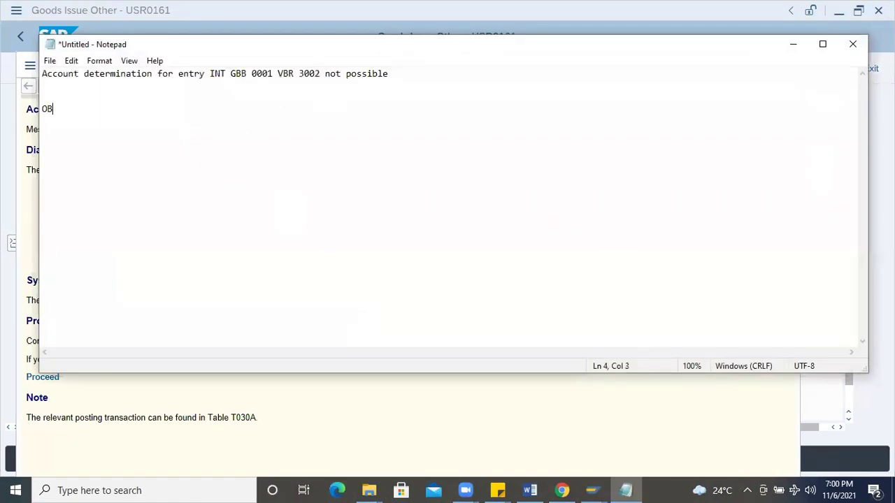
key(Return)
double_click(316, 73)
click(160, 132)
text(3002)
text(- Valuation class)
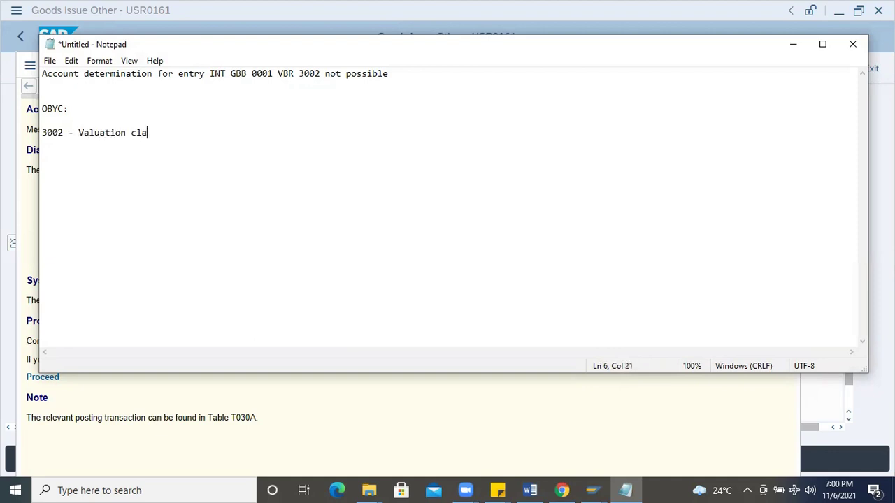
Insert the line "INT - Chart of Account" above the valuation class line.
double_click(217, 73)
click(95, 123)
key(Return)
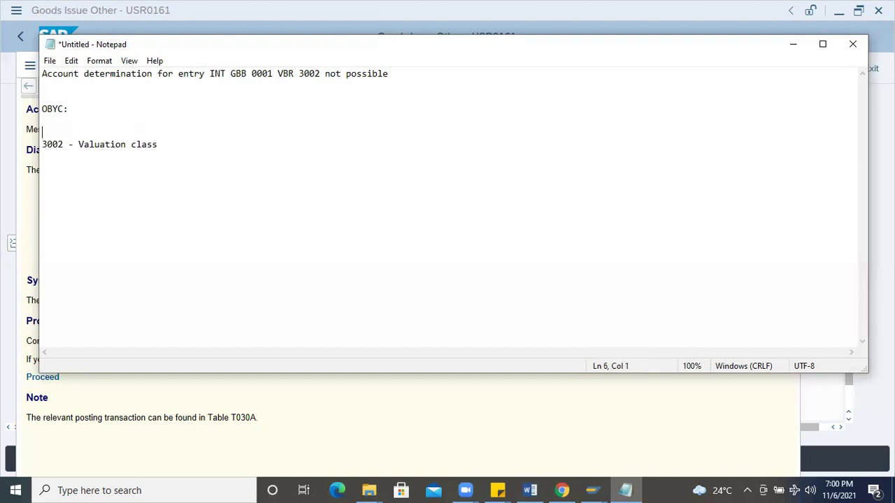
text(INT - Chart of Account)
Add the line "GBB - Offset entry" below the valuation class line.
double_click(235, 74)
click(194, 144)
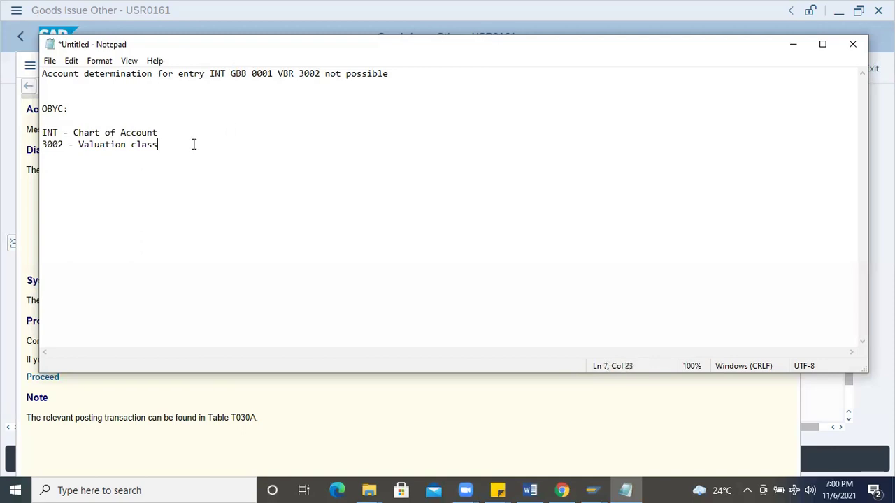
text(GBB )
text(- Off)
text(es)
text(t entryu)
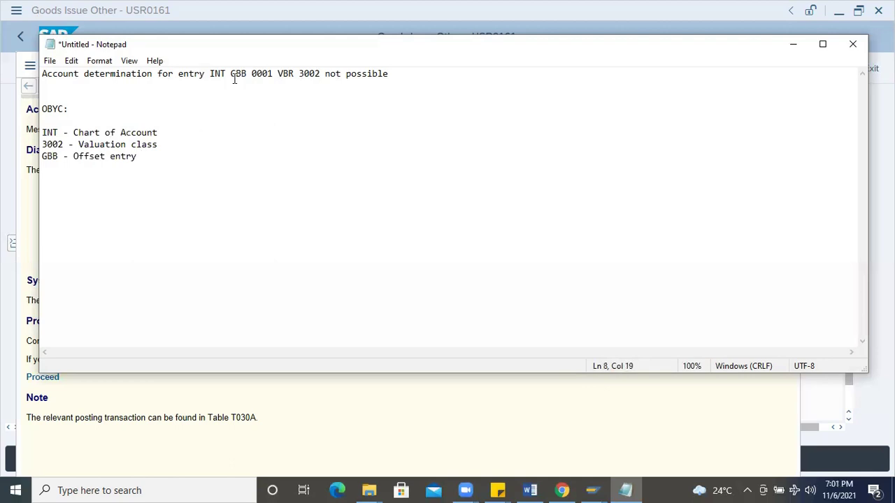
Copy 0001 from the error text and add the line "0001 - Valuation grouping code" to the list.
double_click(265, 75)
key(ctrl+c)
click(158, 159)
key(ctrl+v)
text(- Valuation grouping code)
key(Return)
Copy VBR from the error text and add the line "VBR - General modifier" to the list.
double_click(288, 74)
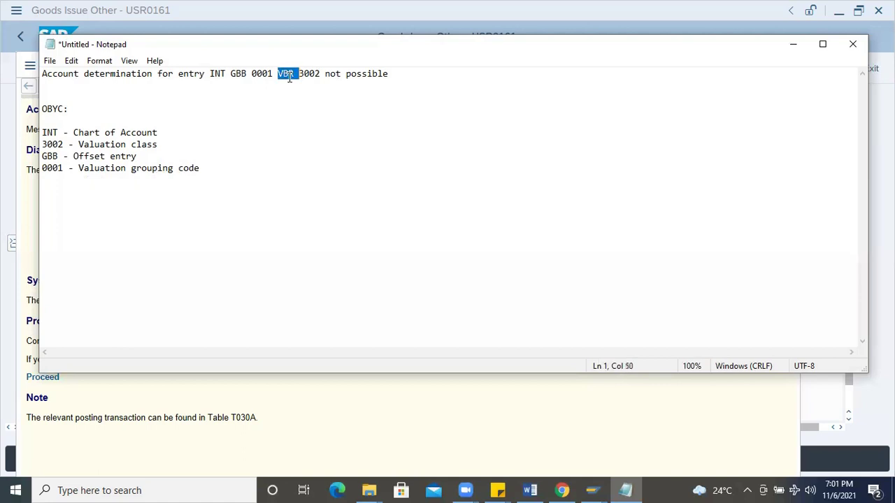
key(ctrl+c)
click(102, 198)
key(ctrl+v)
text(- General modif)
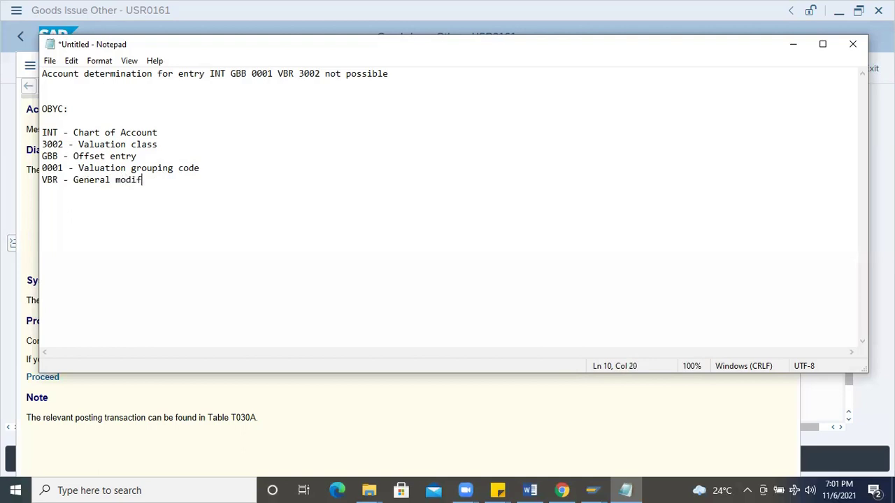
text(ier)
Highlight the five OBYC key lines, and start a new line below them after one blank line.
shift+click(72, 161)
key(shift+Home)
key(shift+Up)
key(shift+Up)
key(shift+Up)
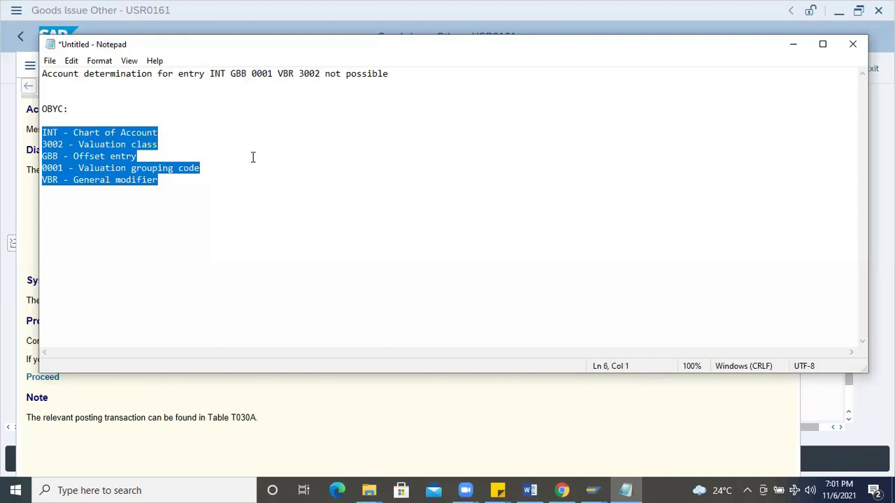
click(160, 181)
key(Return)
key(Return)
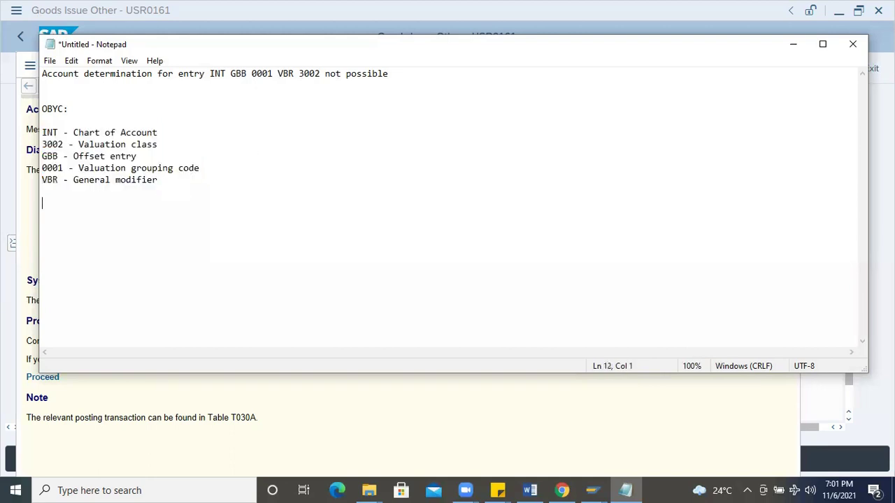
Switch back to the SAP Goods Issue window and close the error log.
click(592, 490)
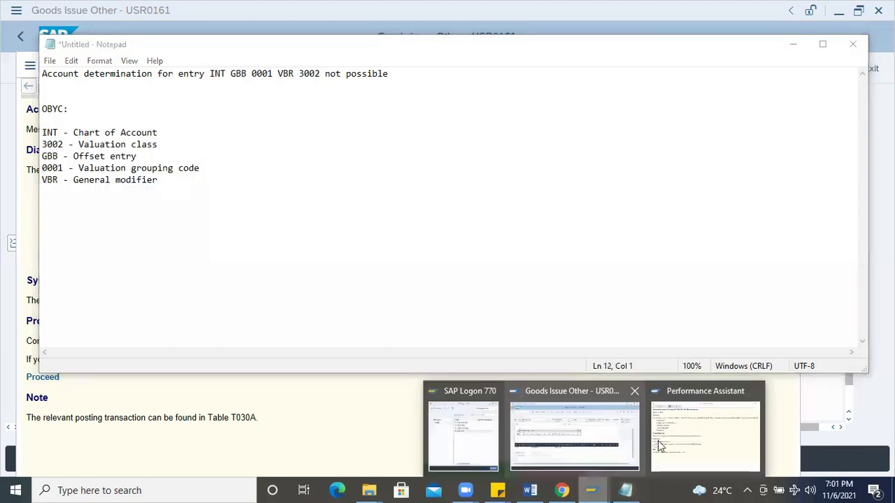
click(594, 421)
click(734, 151)
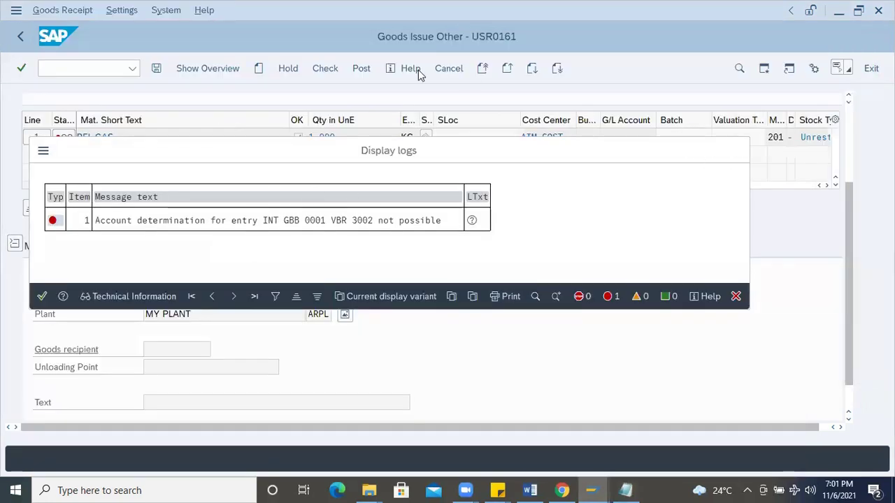
Leave the goods issue and start transaction OBYC for the automatic posting configuration.
click(89, 69)
text(/nobyc)
key(Return)
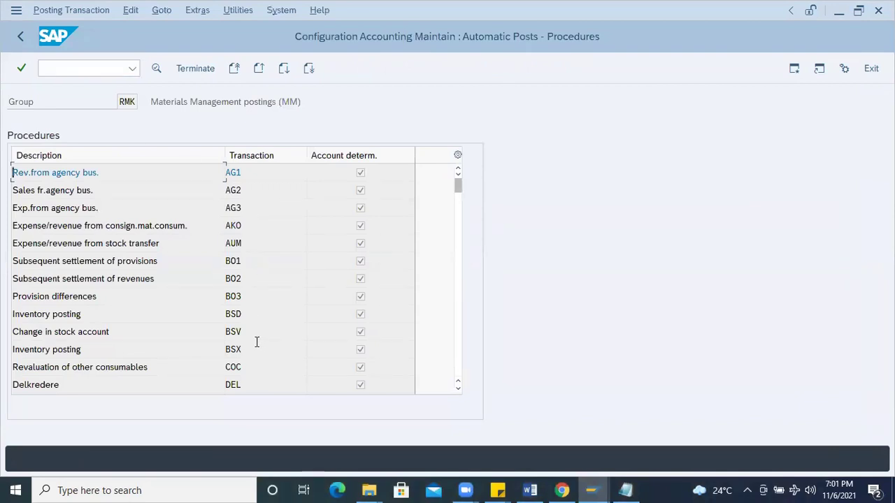
Find the GBB procedure for the offsetting entry for inventory posting and open it for chart of accounts INT.
scroll(262, 343, down, 3)
scroll(262, 342, down, 5)
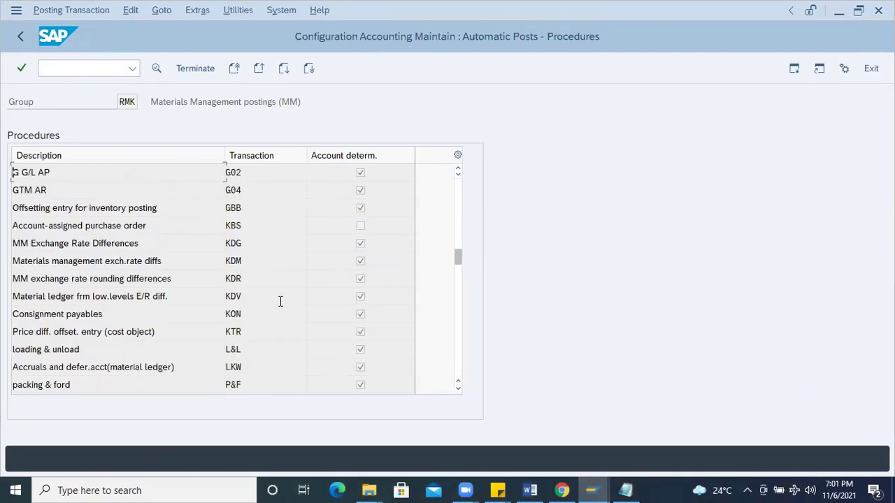
scroll(271, 316, down, 2)
scroll(258, 340, down, 3)
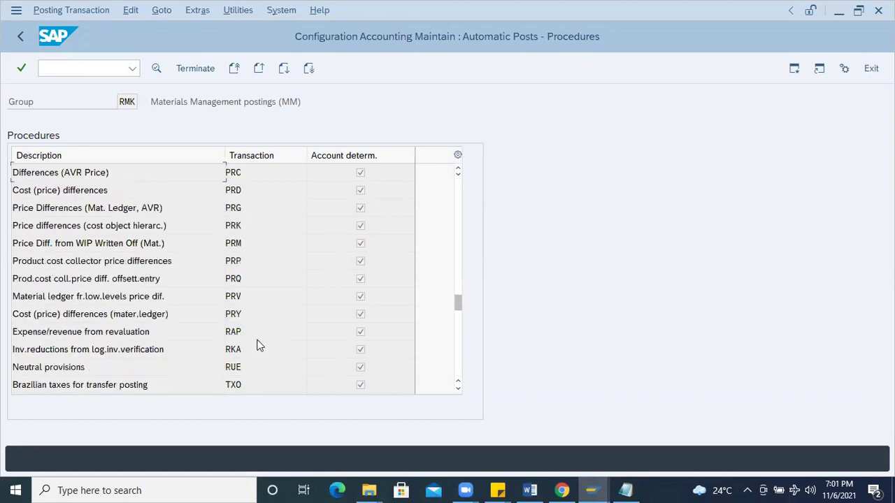
scroll(256, 344, up, 8)
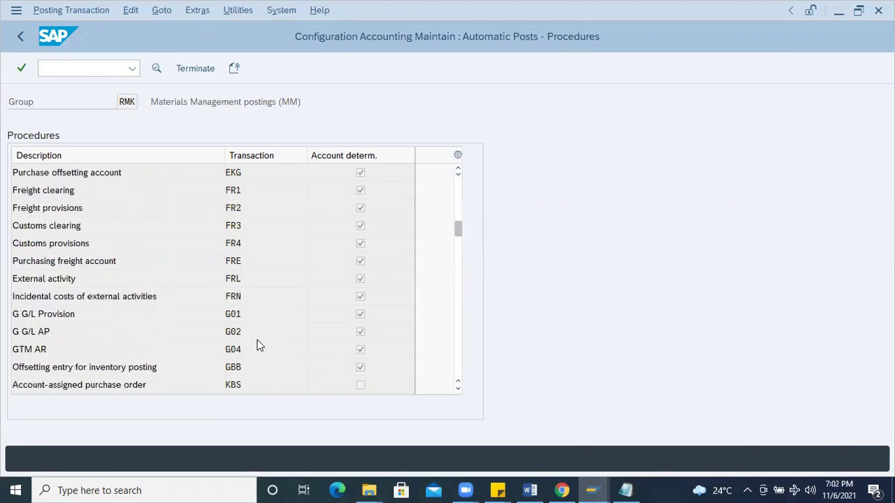
scroll(249, 330, down, 2)
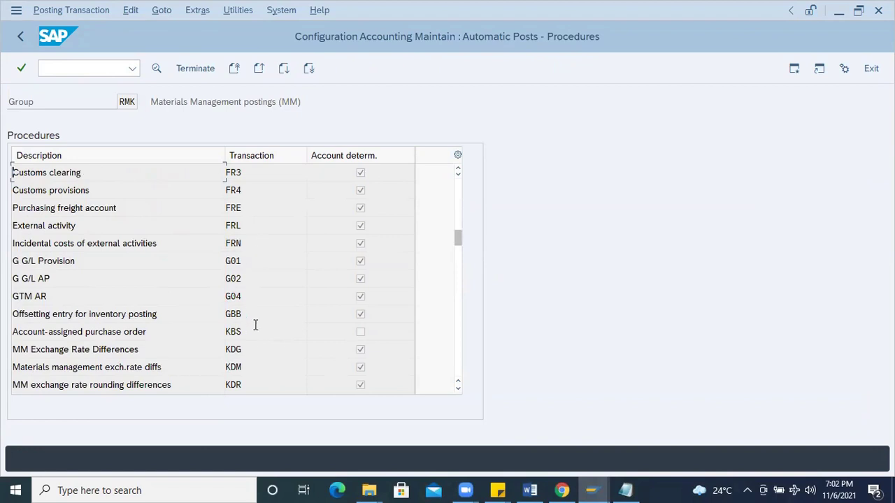
scroll(252, 287, up, 1)
scroll(251, 285, down, 3)
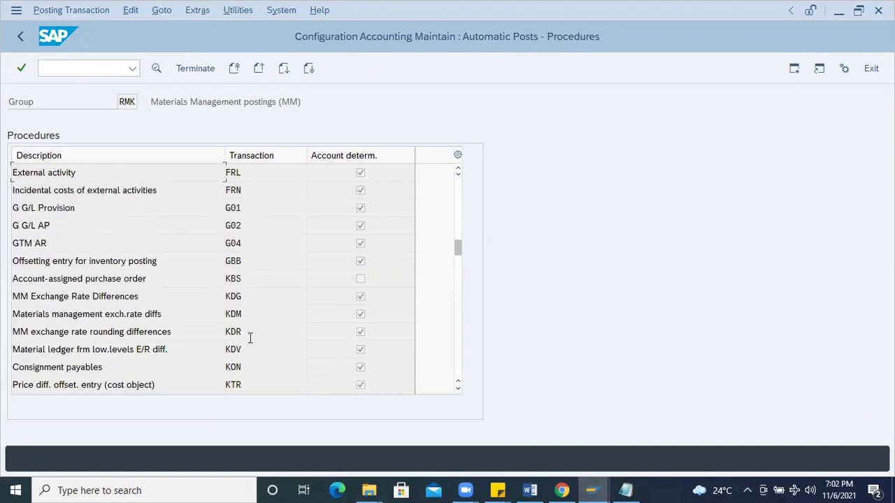
click(250, 212)
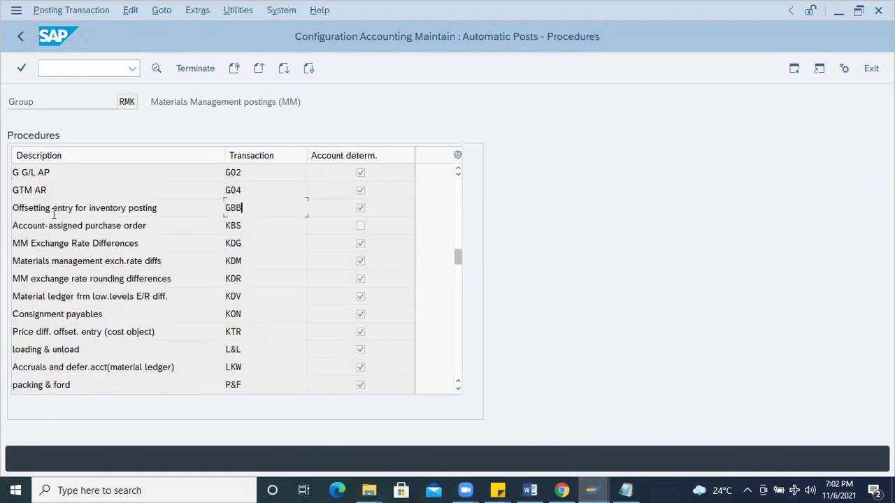
double_click(253, 208)
text(INT)
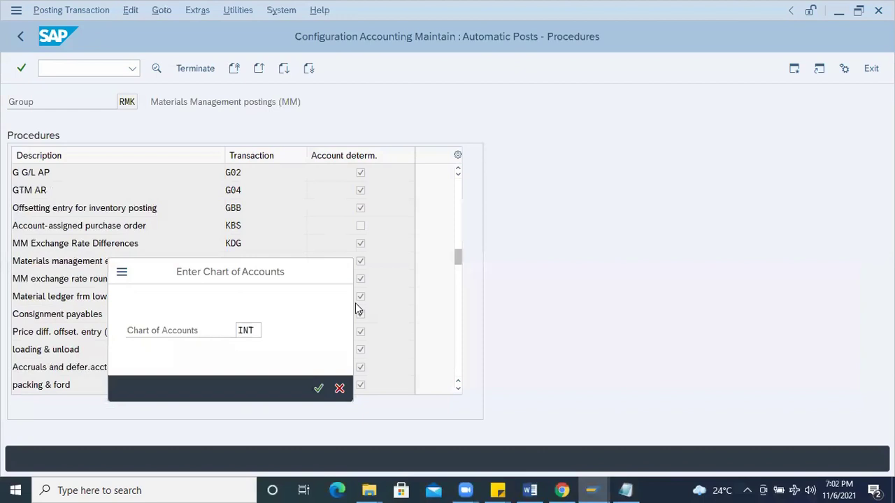
key(Return)
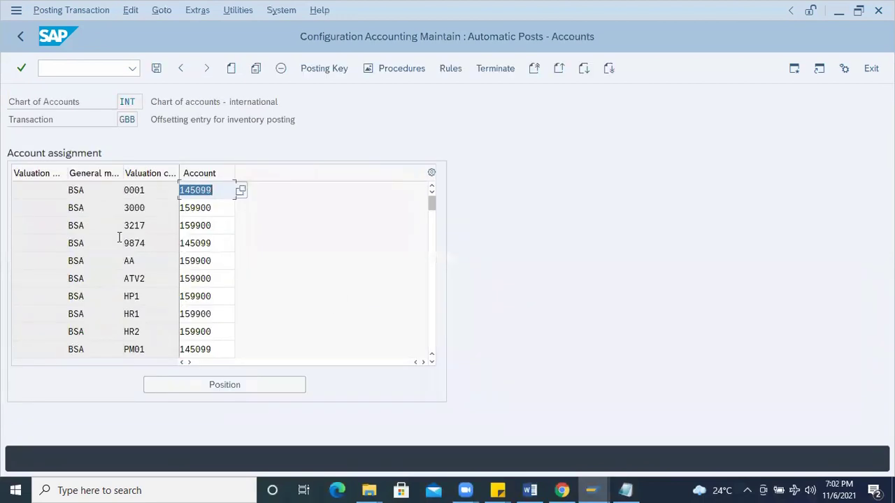
Consult the noted OBYC keys and look for an existing GBB account assignment for modifier 0001 and VBR.
click(228, 384)
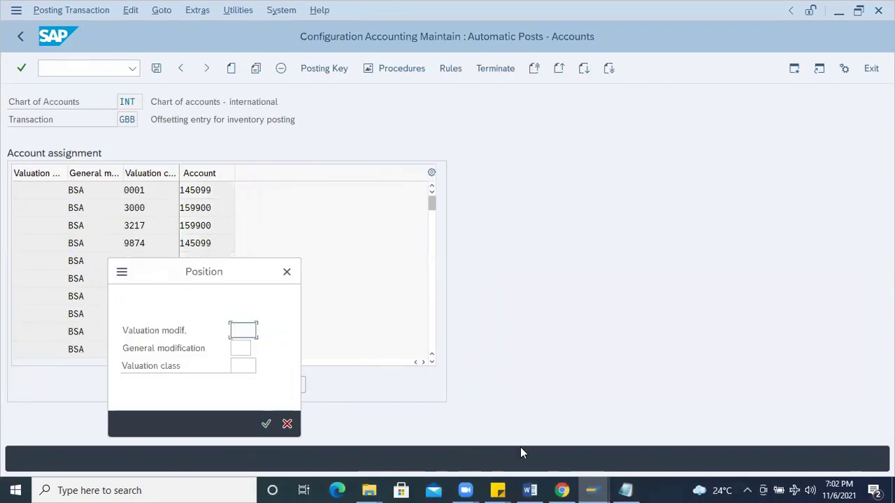
click(625, 490)
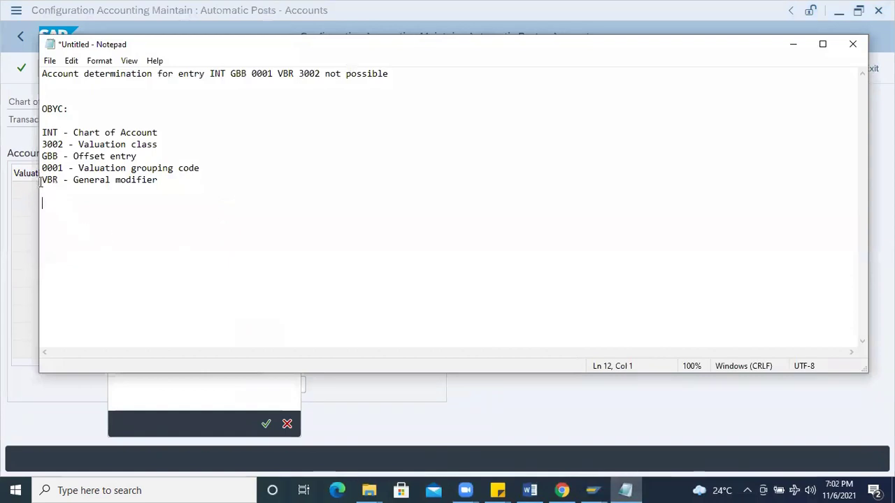
click(793, 44)
click(236, 349)
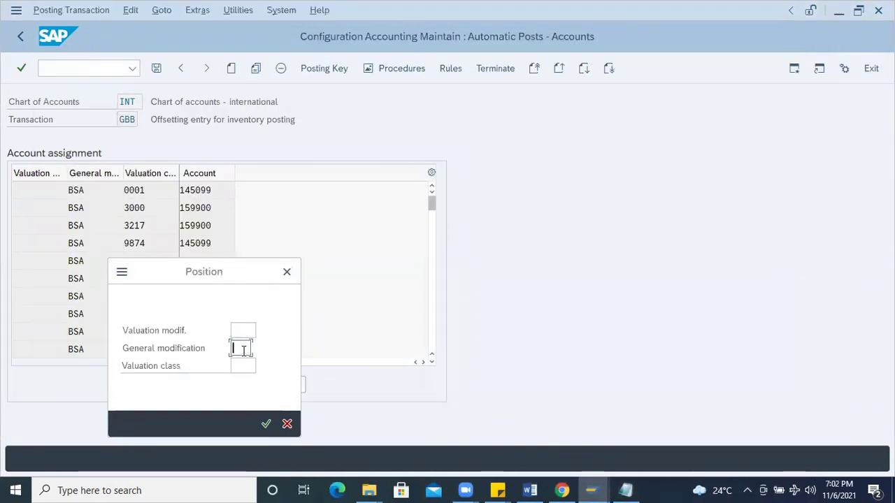
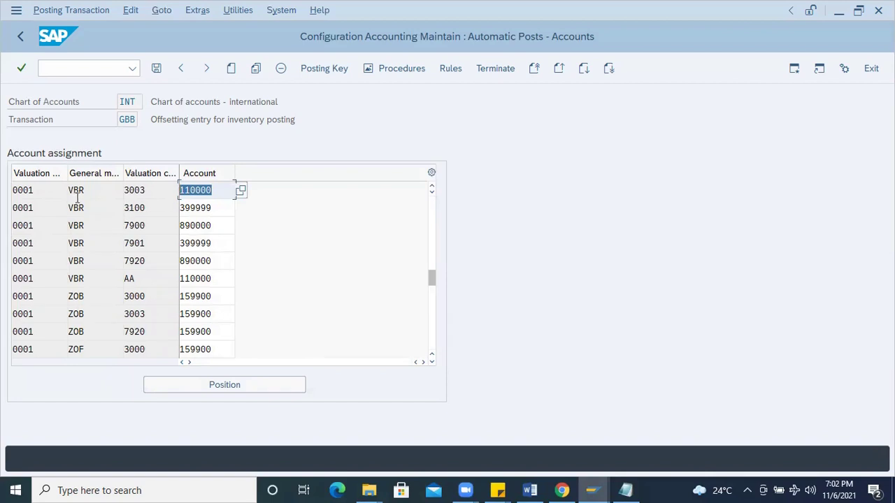
click(45, 187)
click(232, 68)
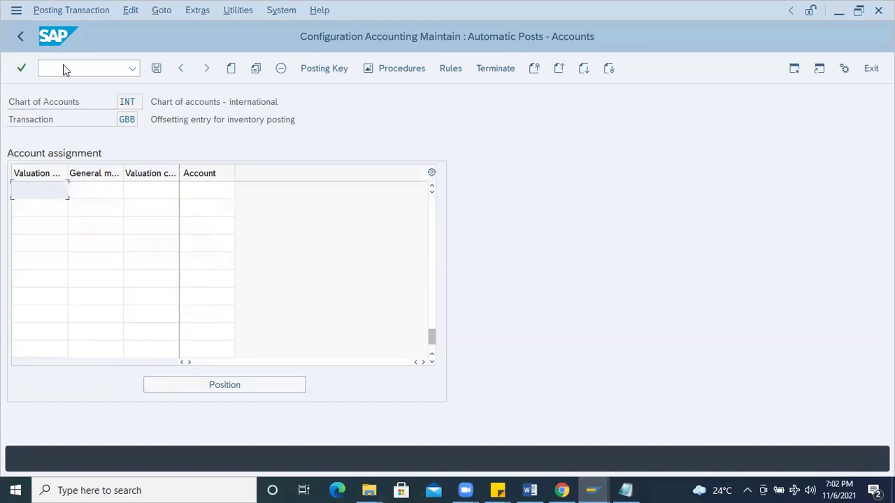
click(21, 36)
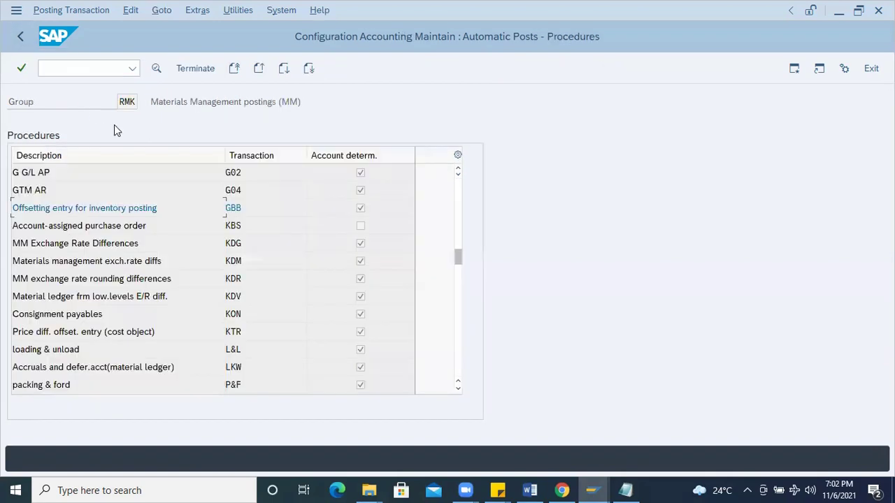
double_click(240, 213)
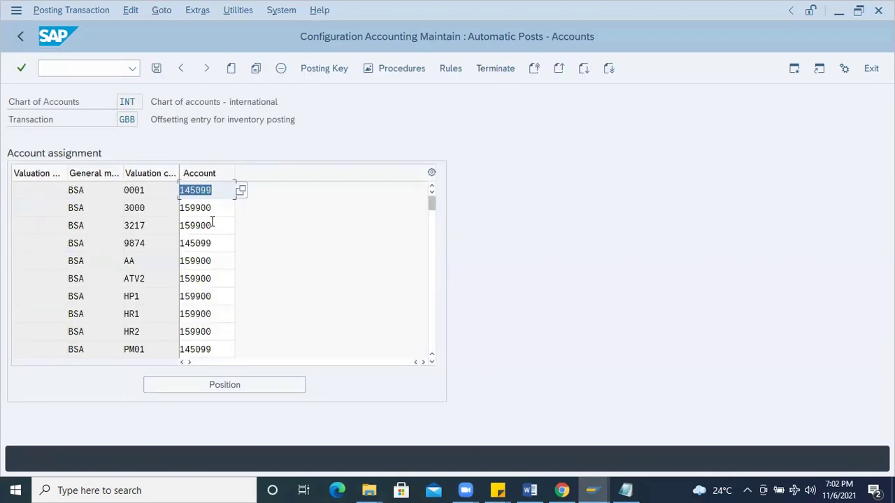
Position the GBB account assignment list on valuation modifier 0001, general modification VBR and valuation class 3002.
click(241, 376)
click(242, 330)
click(242, 349)
click(242, 367)
click(243, 366)
click(242, 381)
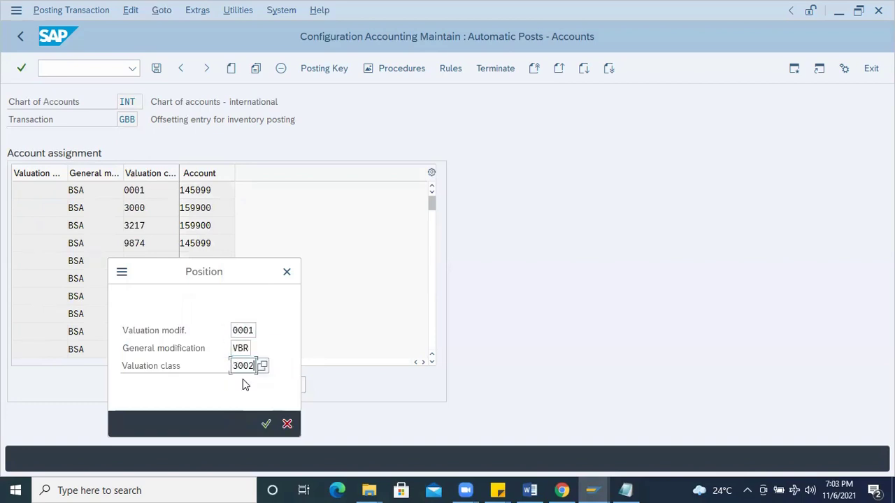
key(Return)
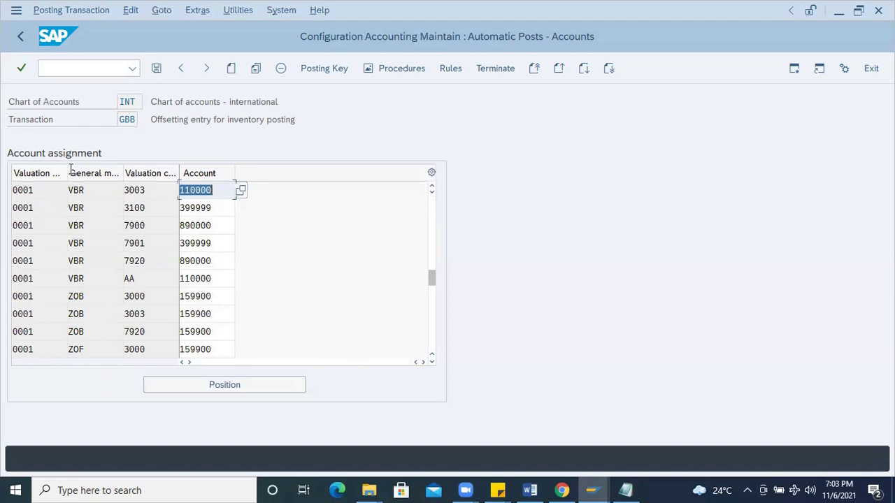
Copy the 0001 VBR 3003 account assignment line and set the copy's valuation class to 3002.
click(147, 190)
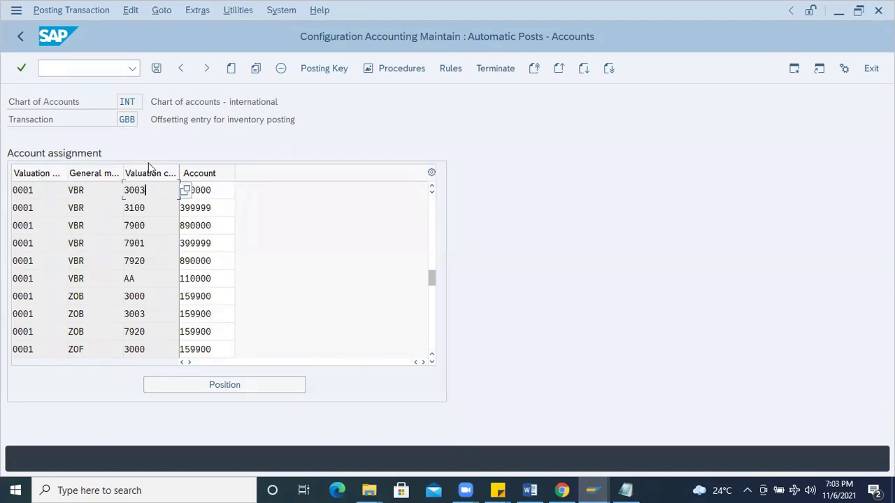
click(256, 70)
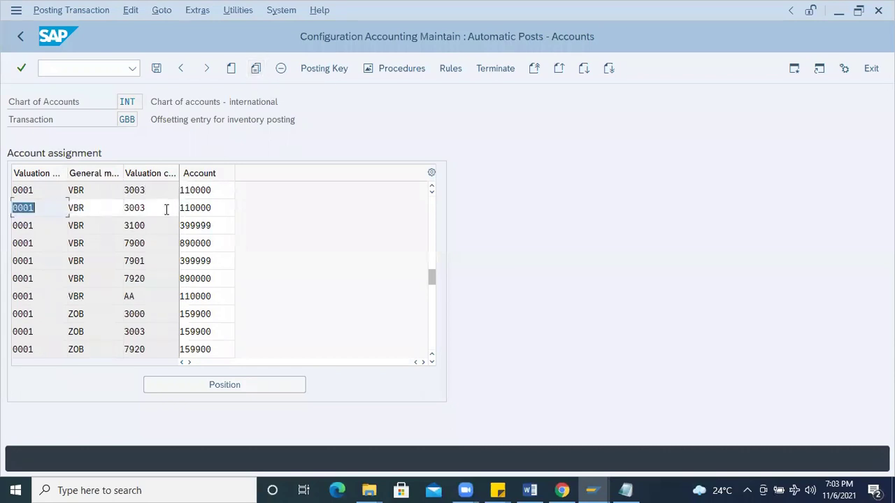
click(164, 209)
key(BackSpace)
text(2)
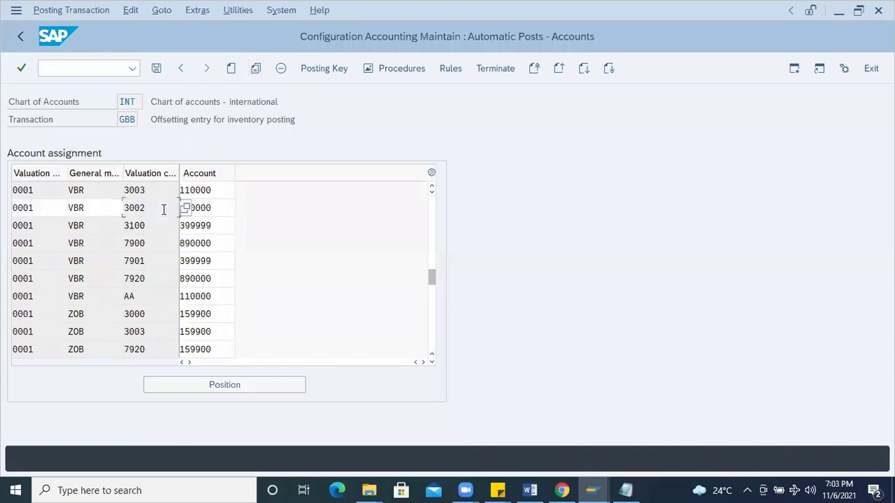
Review the new line's keys and account, then save it in the customizing request for the Material Management Project.
click(214, 208)
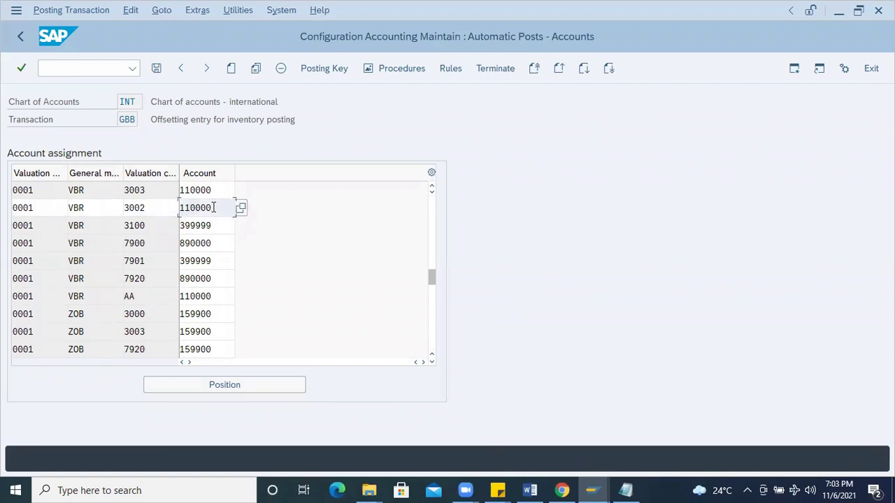
drag(218, 204, 171, 204)
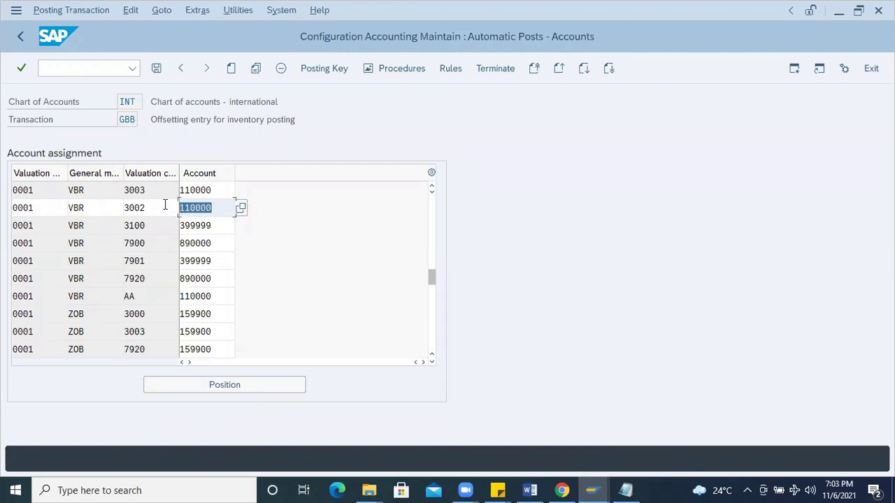
drag(38, 207, 2, 212)
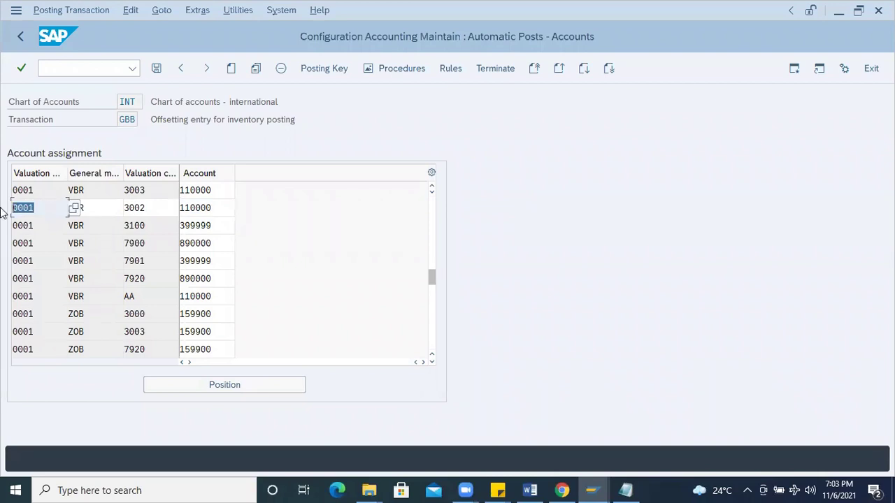
drag(67, 172, 83, 172)
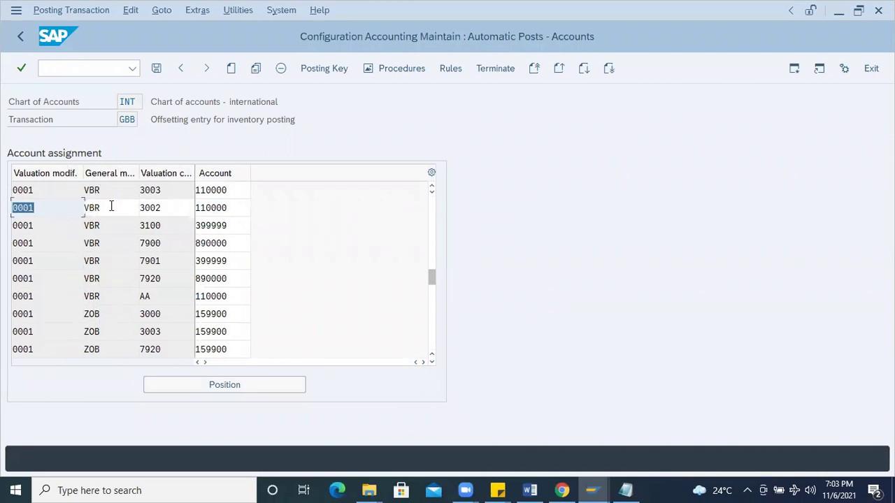
drag(112, 207, 69, 208)
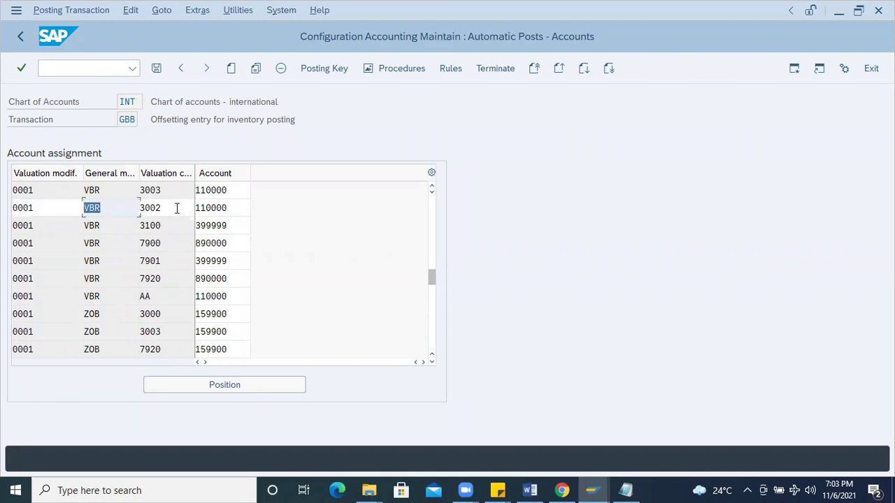
drag(175, 207, 133, 210)
drag(233, 208, 175, 209)
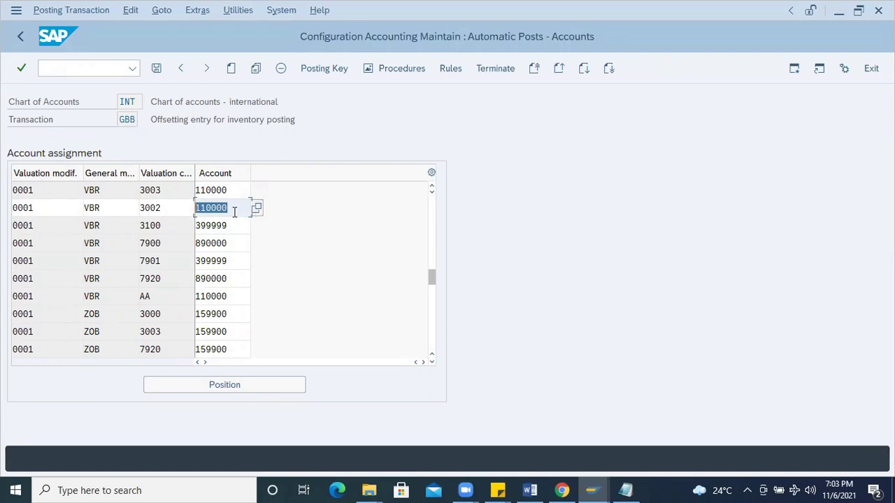
click(158, 70)
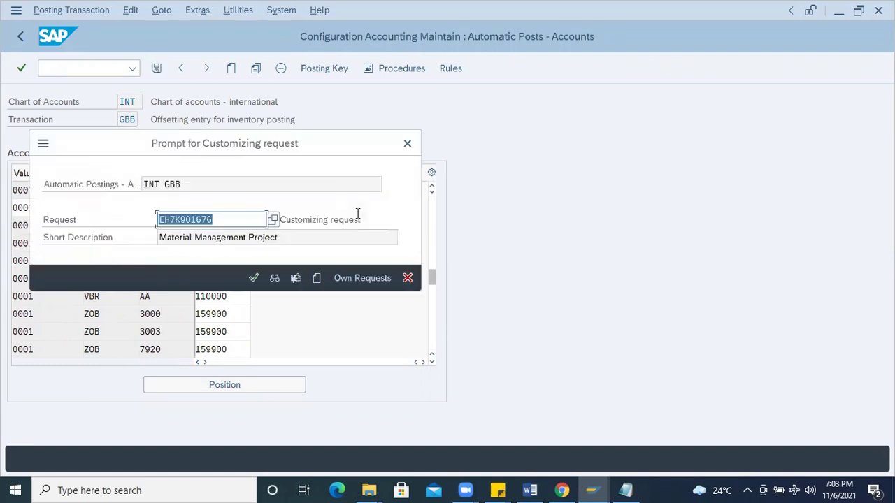
click(254, 278)
Start transaction MIGO to begin a new goods issue.
click(60, 63)
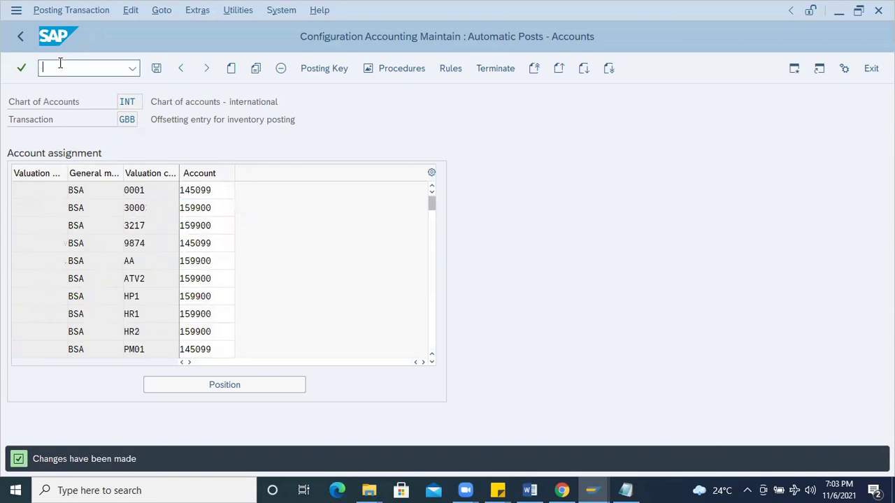
key(alt+Tab)
key(alt+Tab)
text(/nmigo)
key(Return)
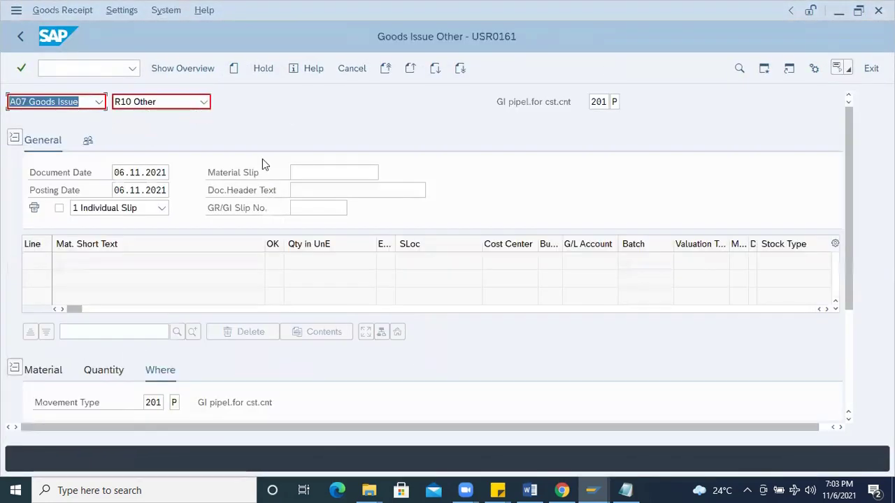
Enter material RM000089 with a quantity of 1000 in unit of entry for the goods issue item.
scroll(254, 408, down, 3)
click(59, 217)
click(151, 245)
text(RM000089)
click(105, 213)
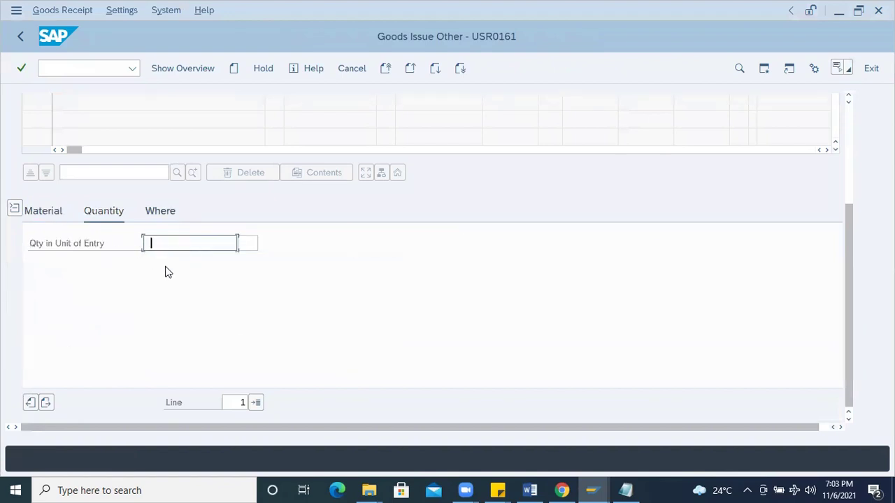
click(168, 244)
click(177, 16)
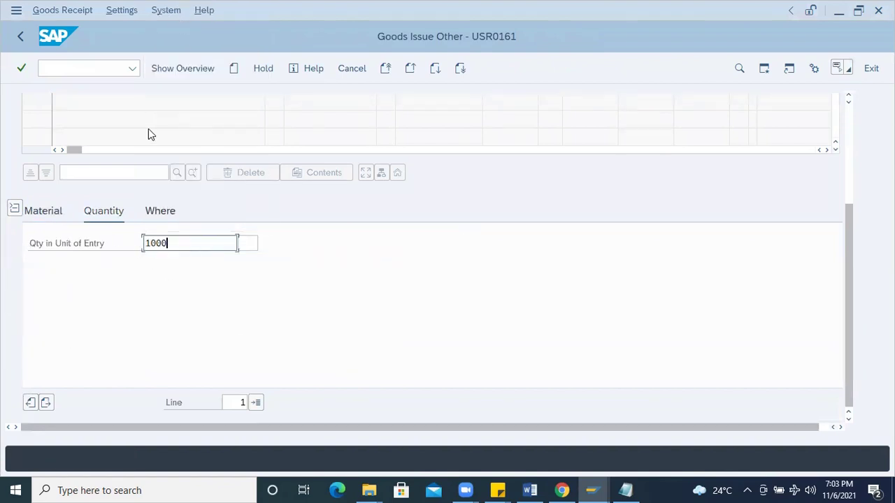
Set the item's issuing plant to ARPL and confirm the item data.
click(169, 209)
click(181, 280)
click(178, 296)
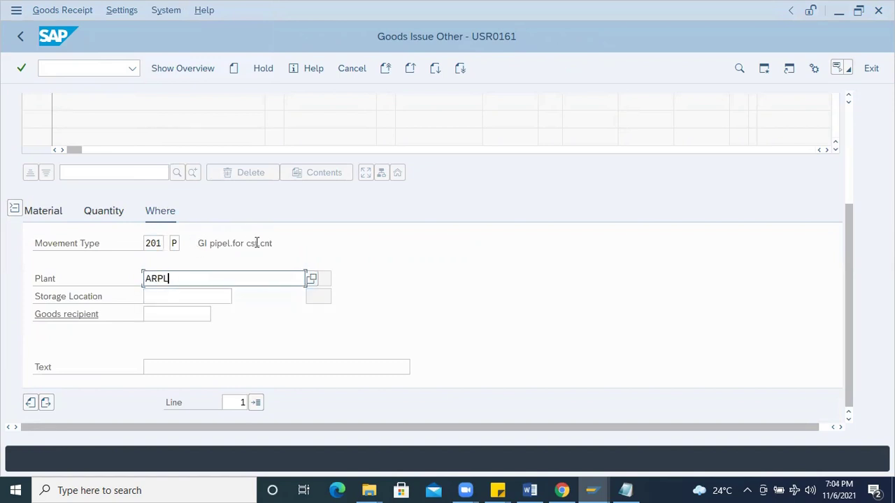
key(Return)
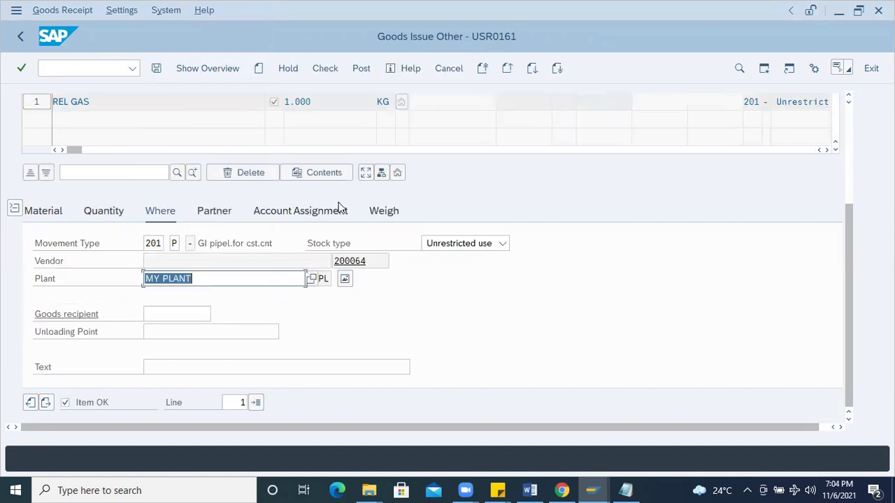
Assign the goods issue item to cost center AIM_COST.
click(324, 212)
click(156, 278)
click(155, 297)
key(Return)
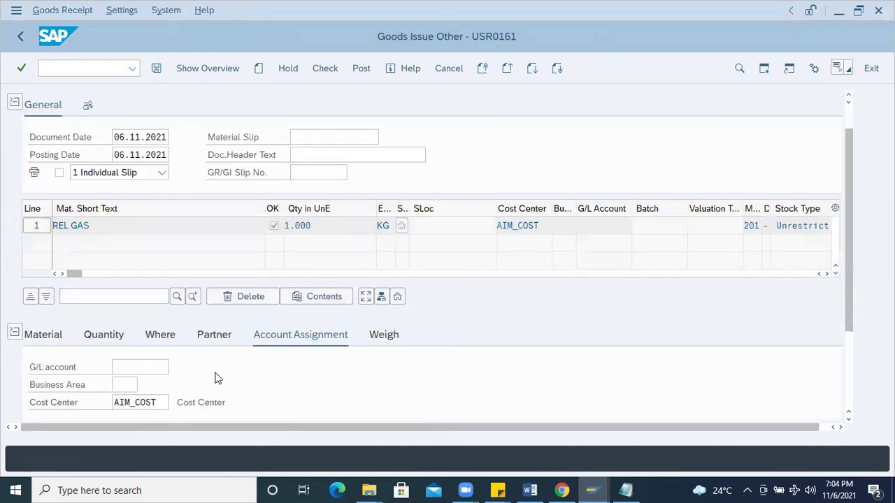
Check and post the goods issue, and open the full text of the posting message.
scroll(216, 378, down, 3)
click(325, 67)
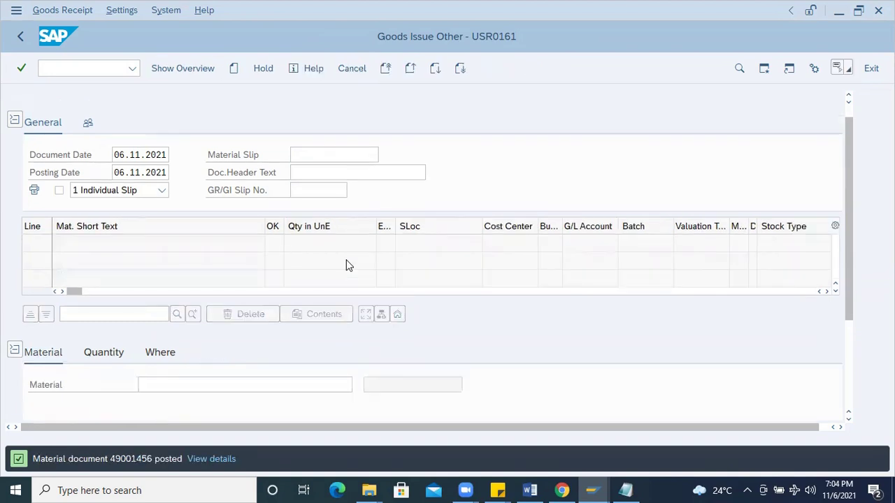
double_click(138, 459)
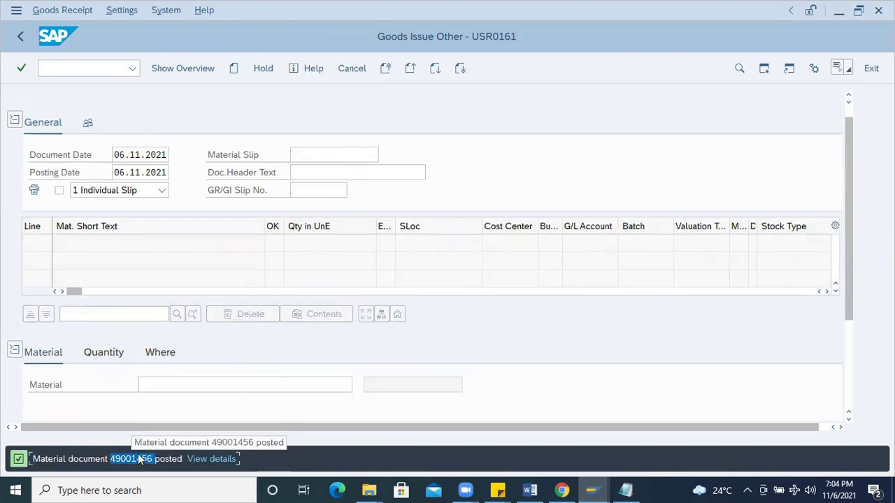
triple_click(140, 102)
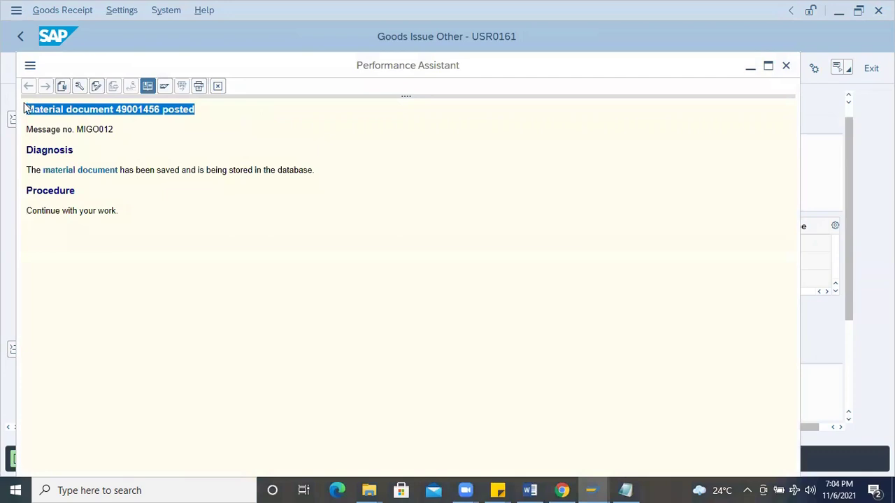
Add the posting confirmation text below the VBR line in the Notepad notes and close the message text.
click(625, 491)
text(VBR)
drag(101, 204, 5, 210)
key(ctrl+x)
key(ctrl+v)
key(BackSpace)
key(BackSpace)
key(BackSpace)
key(alt+Tab)
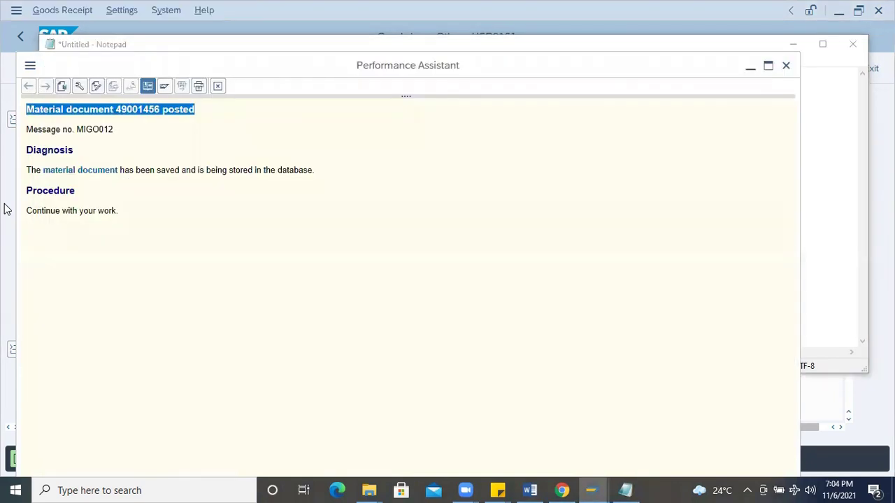
key(alt+Tab)
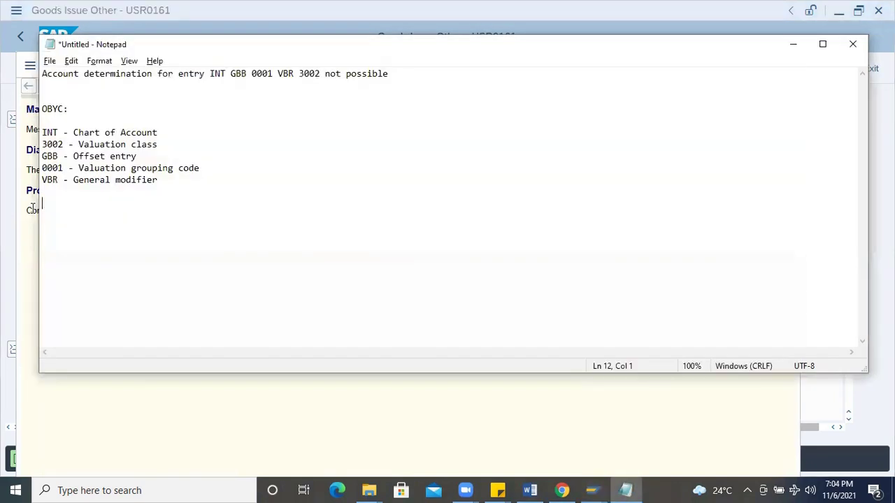
key(ctrl+v)
double_click(164, 203)
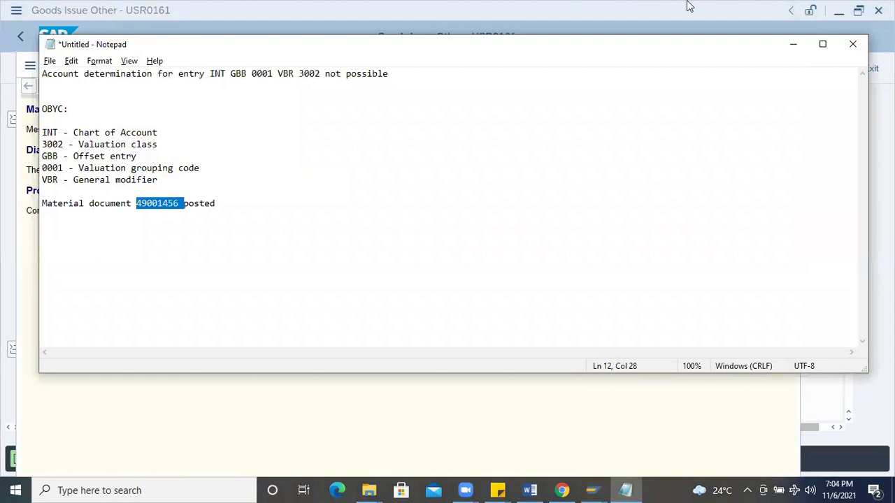
click(788, 43)
click(785, 65)
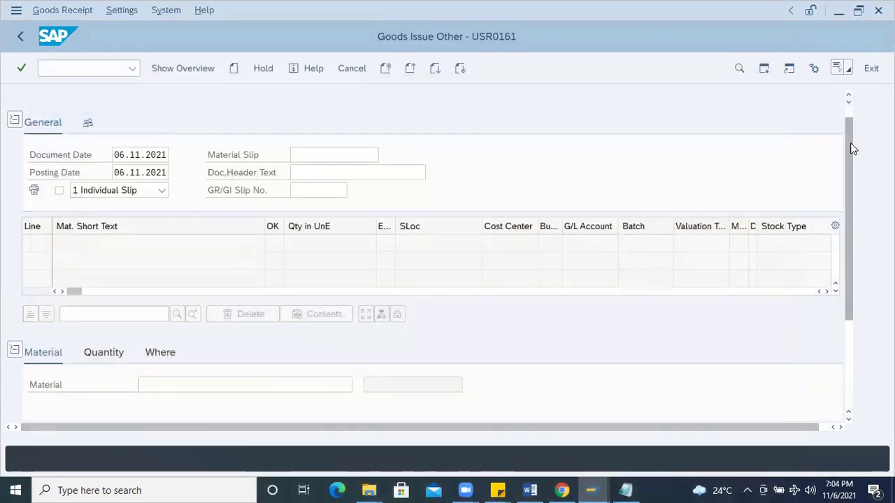
Display the newly posted material document and open its linked accounting document to examine the GBB line.
scroll(850, 143, up, 1)
click(88, 102)
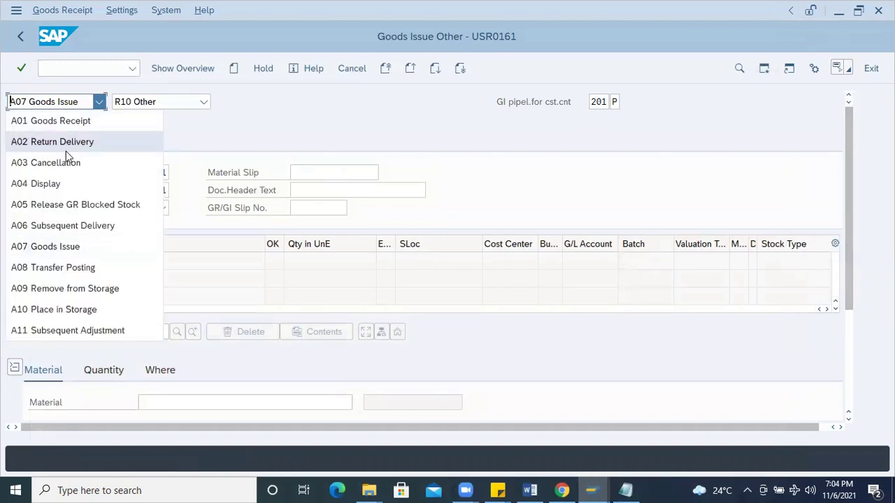
click(56, 184)
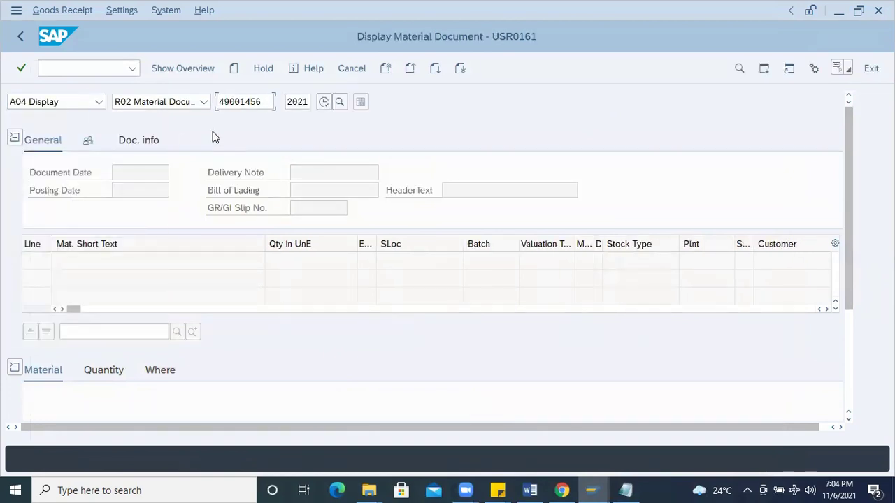
key(Return)
click(152, 142)
click(430, 175)
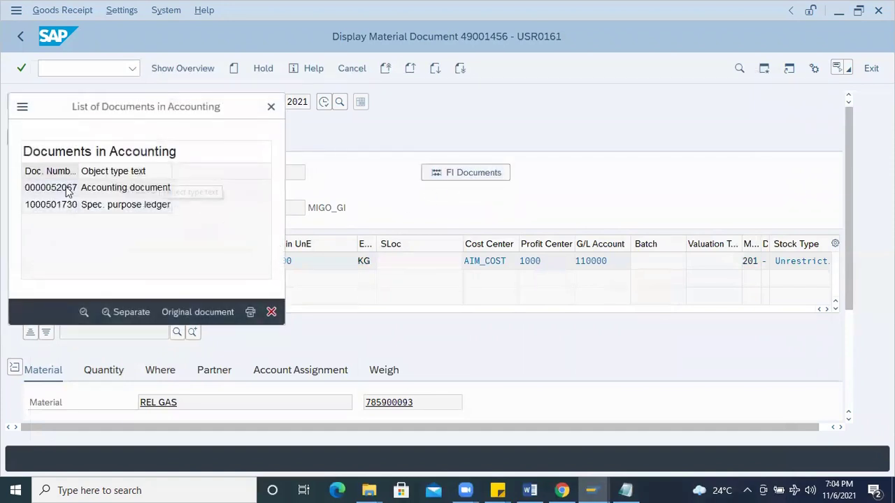
double_click(105, 189)
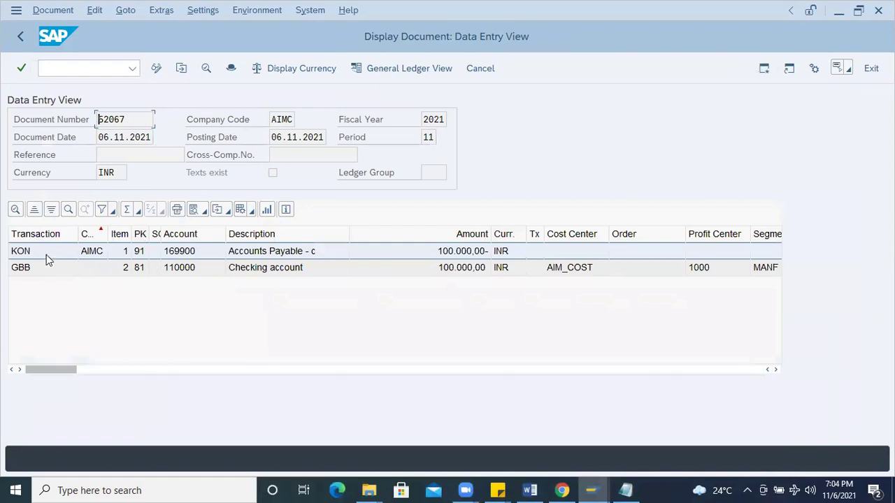
click(31, 273)
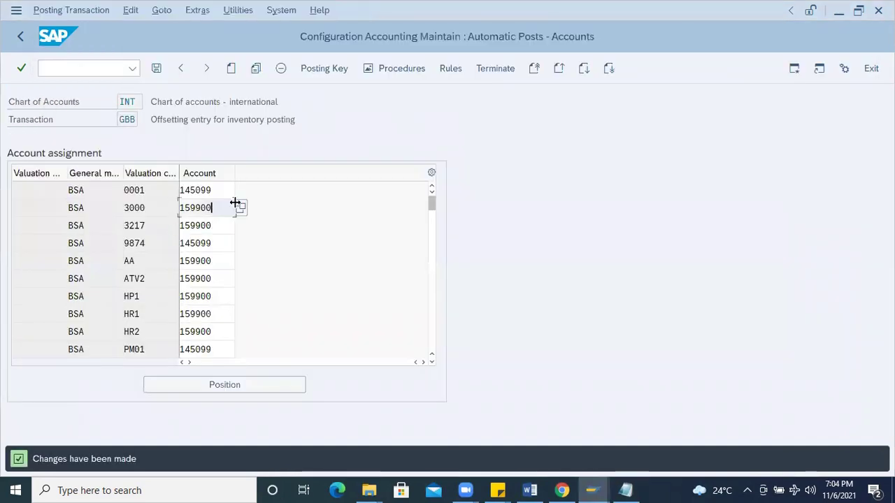
Position the GBB account assignment list at valuation modifier 0001, general modification VBR and valuation class 3002, and check the assigned account.
click(254, 390)
click(236, 326)
click(245, 348)
click(240, 348)
click(242, 366)
click(247, 369)
click(246, 378)
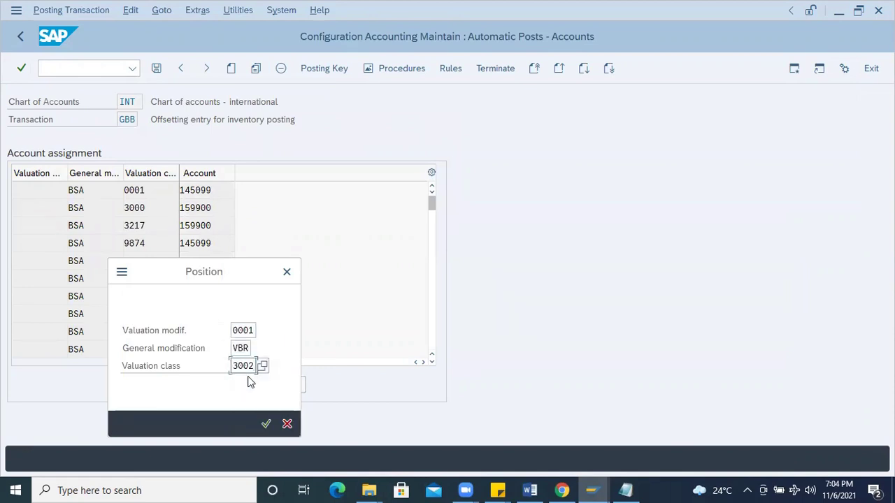
key(Return)
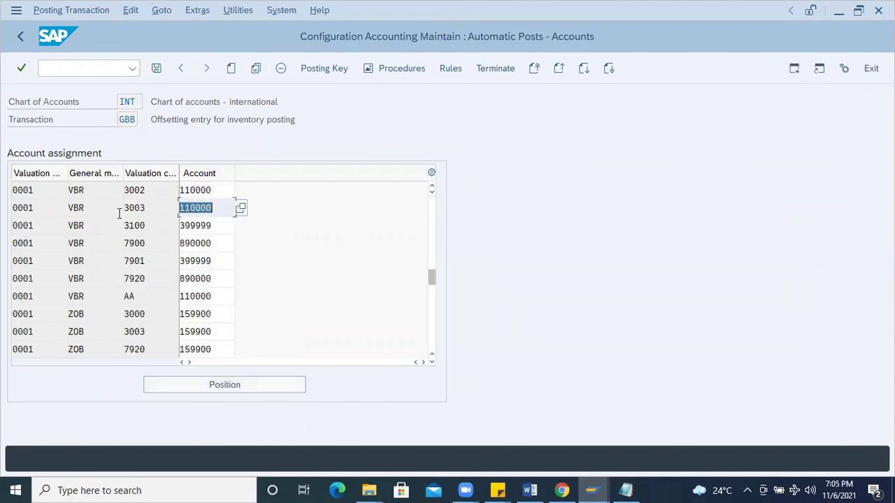
click(209, 208)
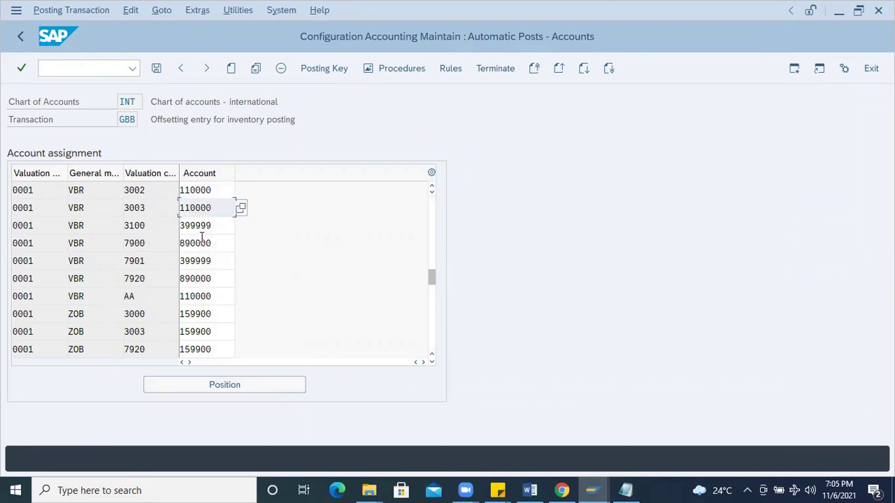
click(212, 225)
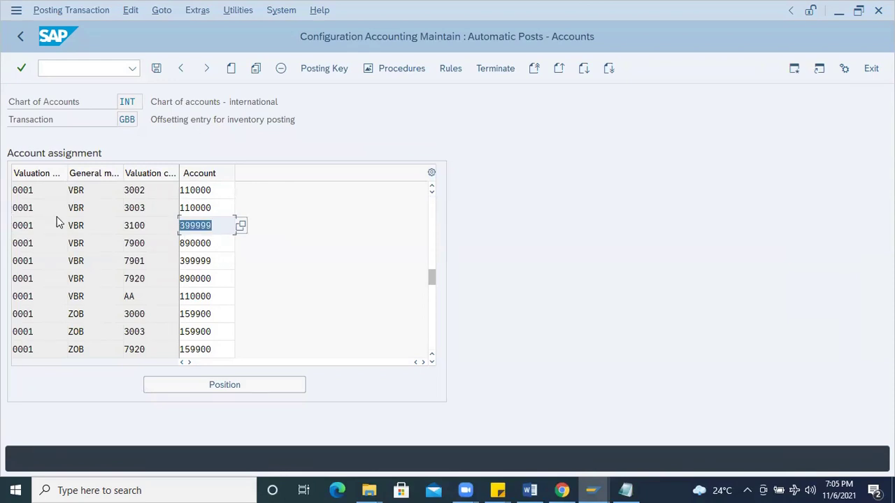
double_click(221, 187)
Compare the GBB and KON line accounts in the accounting document and return to the material document.
key(alt+Tab)
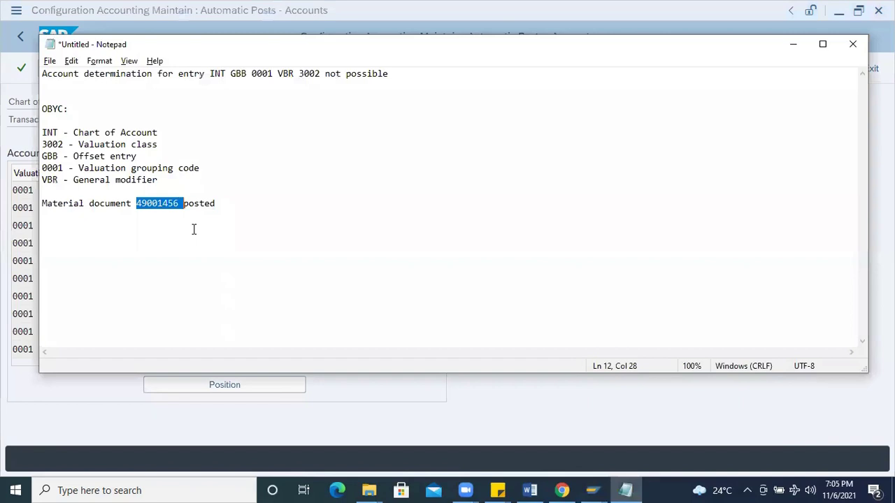
key(alt+Tab)
click(196, 272)
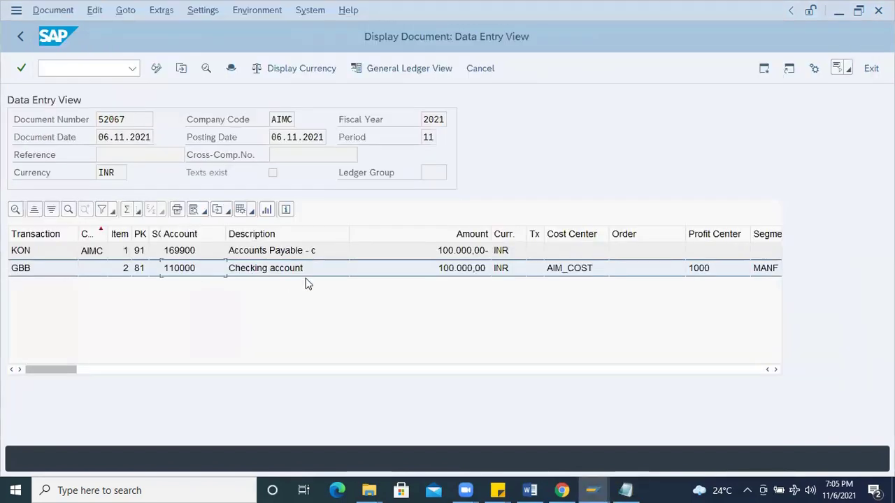
click(188, 252)
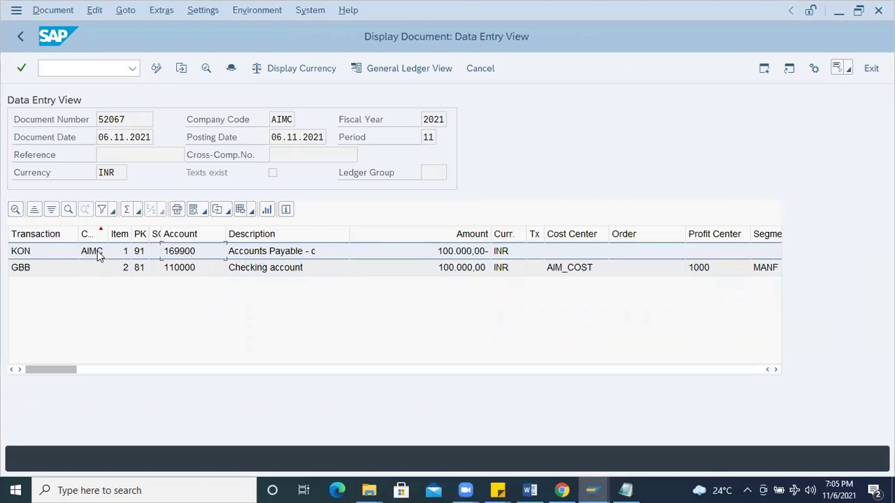
double_click(110, 234)
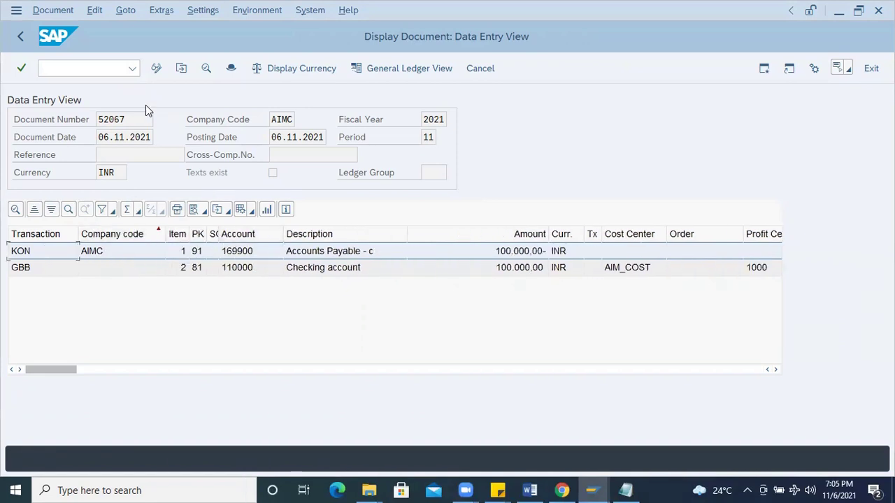
click(21, 37)
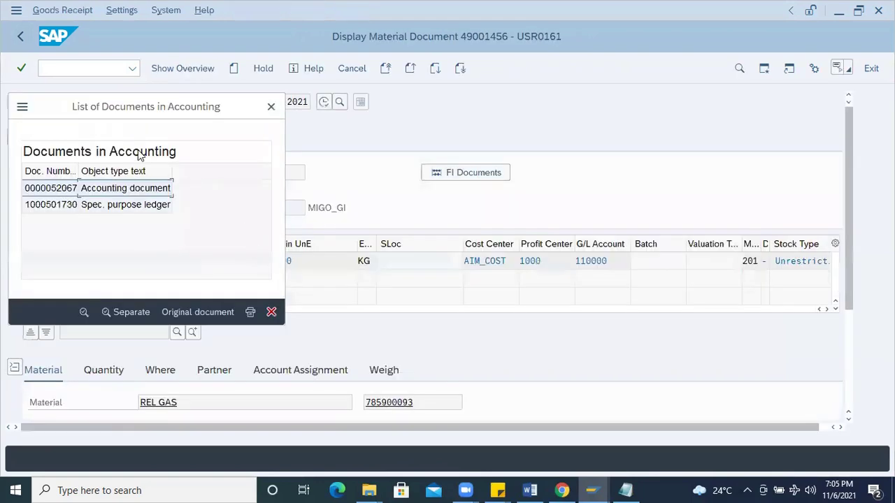
click(270, 108)
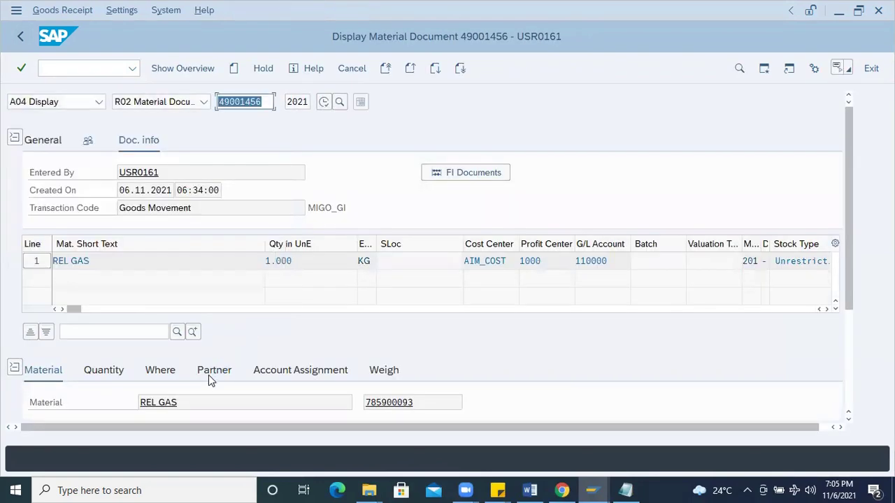
Open the vendor master record from the material document item's partner data.
click(210, 374)
scroll(303, 359, down, 3)
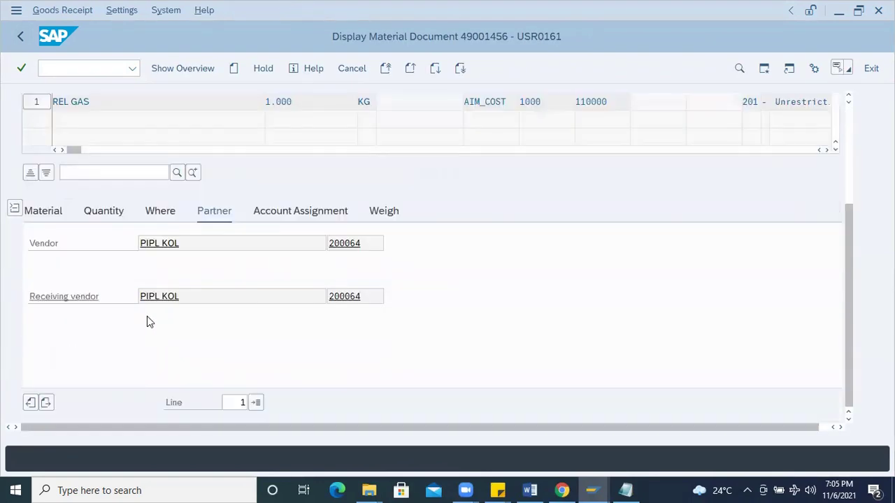
click(342, 245)
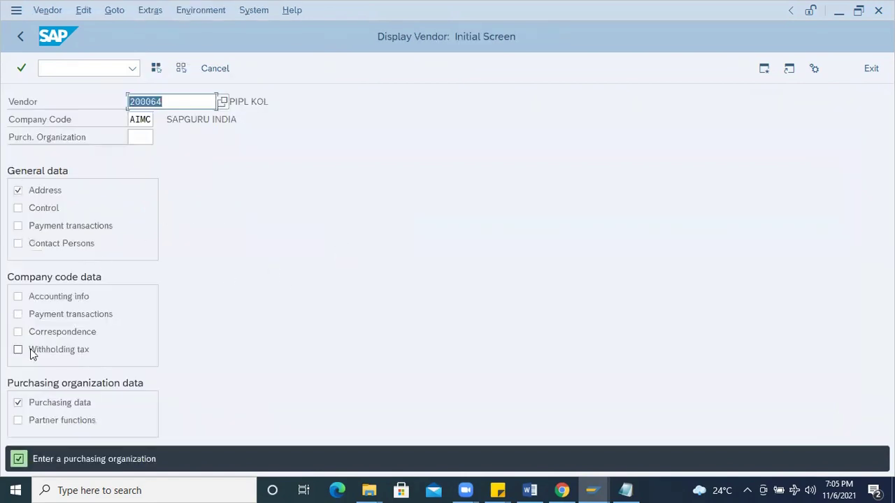
Display the vendor's general data and company code data for AIMC and examine its reconciliation account.
click(30, 299)
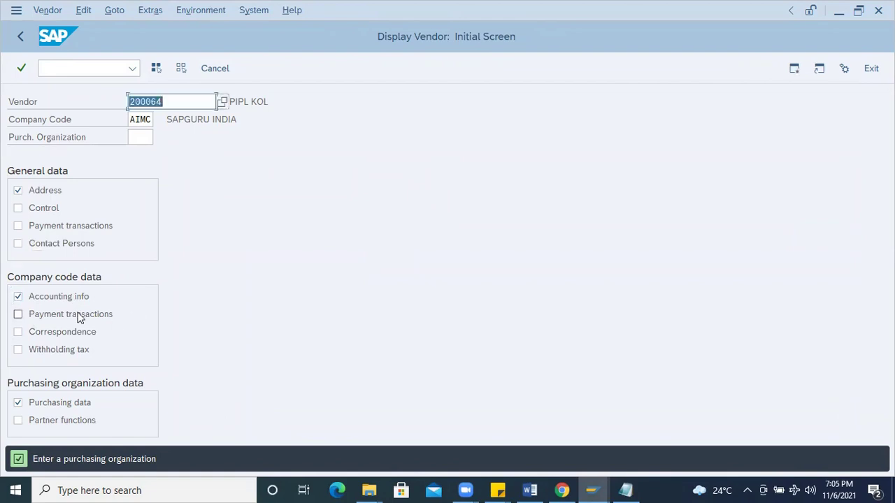
click(180, 67)
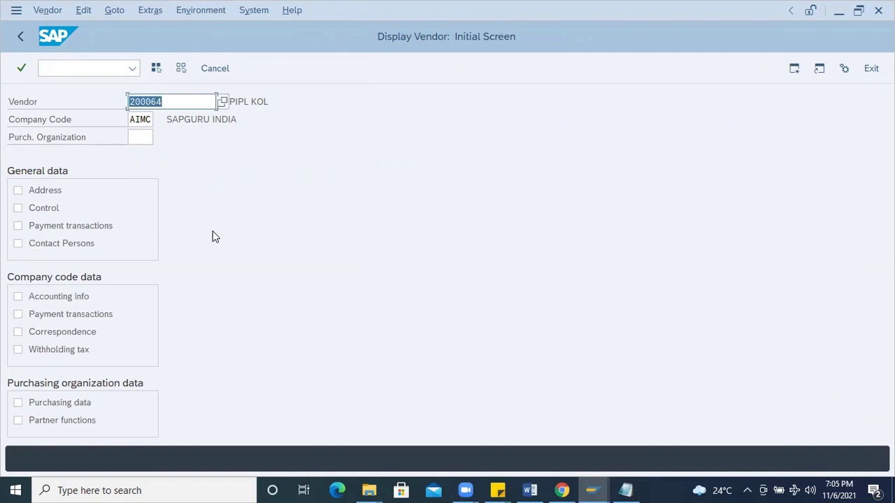
click(156, 68)
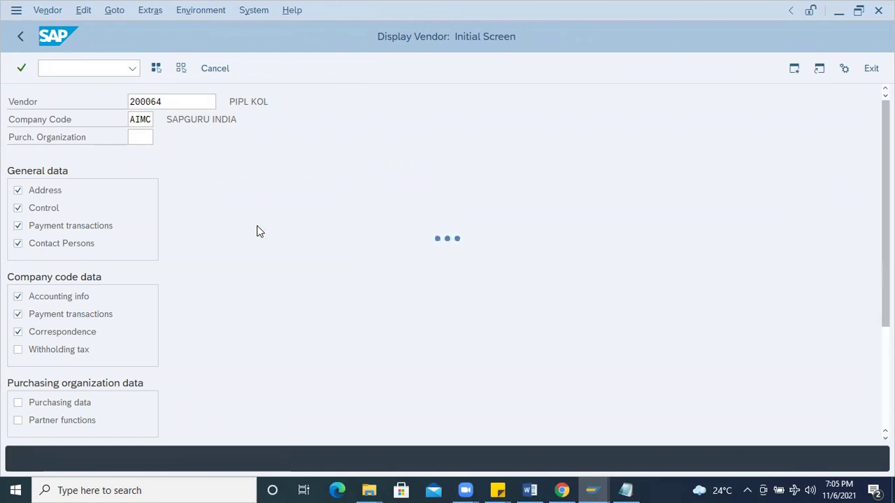
key(Return)
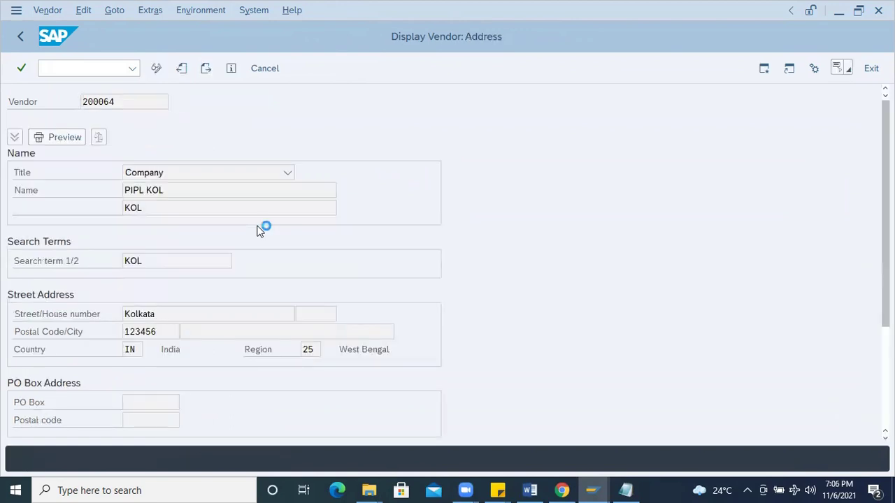
key(Return)
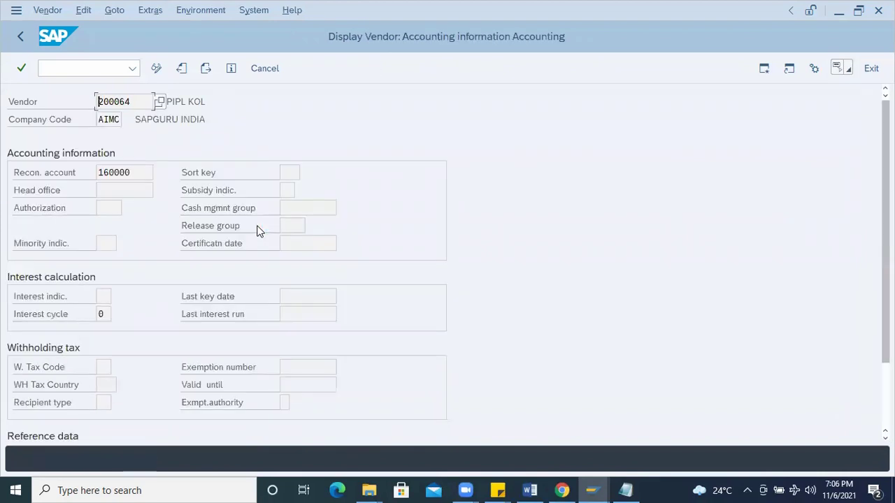
drag(139, 174, 50, 176)
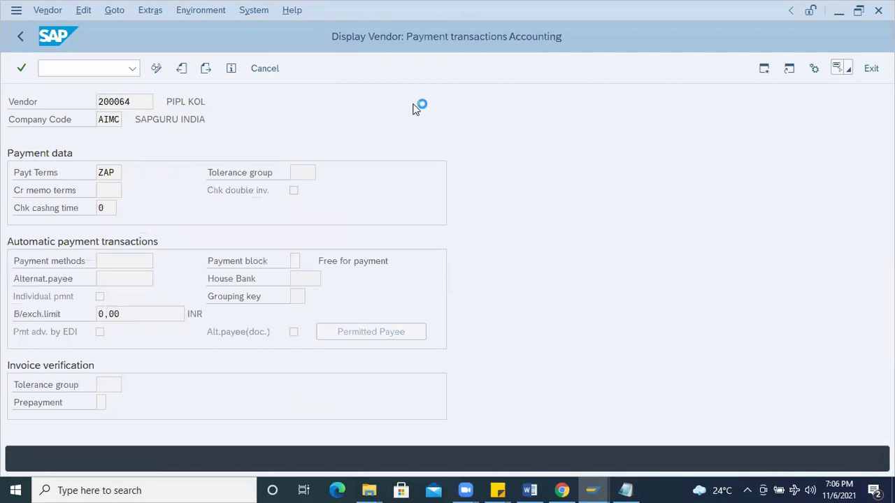
Go through the vendor's remaining payment and correspondence screens and end the transaction with /n.
key(Return)
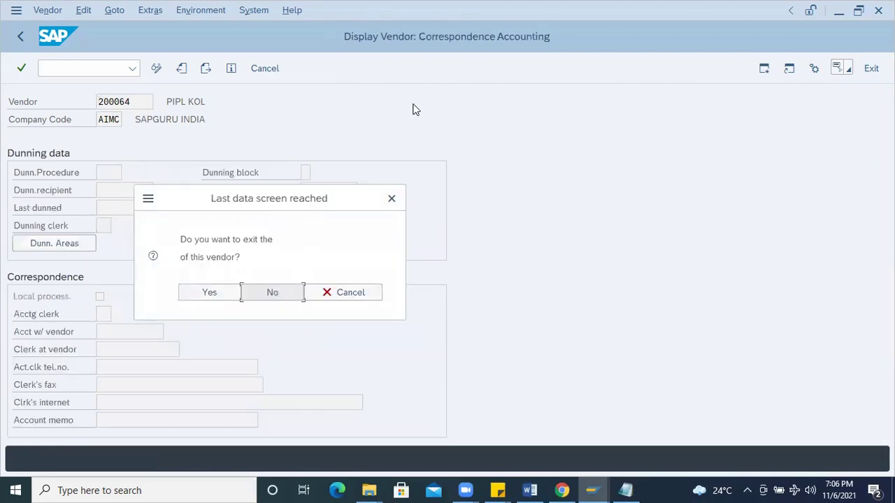
click(270, 292)
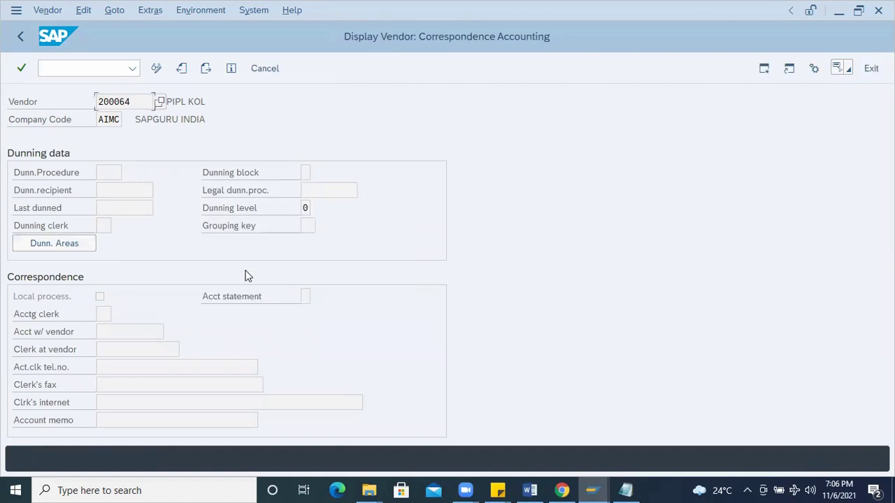
click(91, 67)
text(/n)
key(Return)
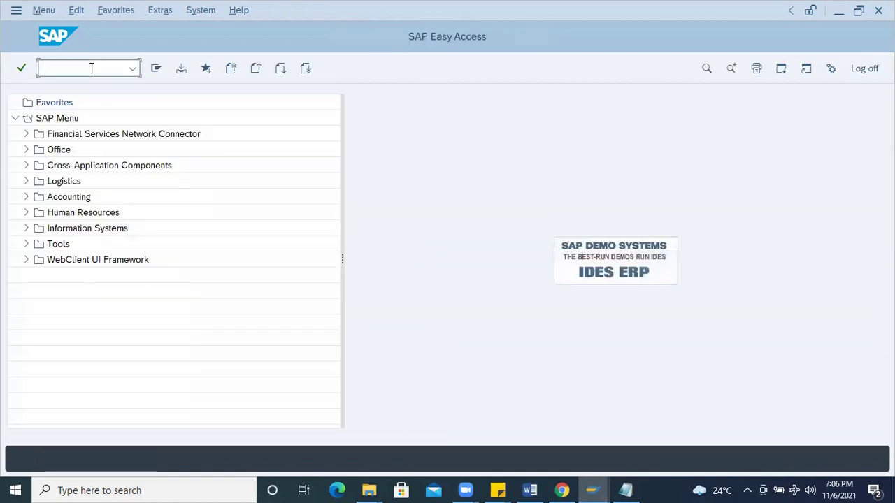
key(alt+Tab)
key(alt+Tab)
key(alt+Tab)
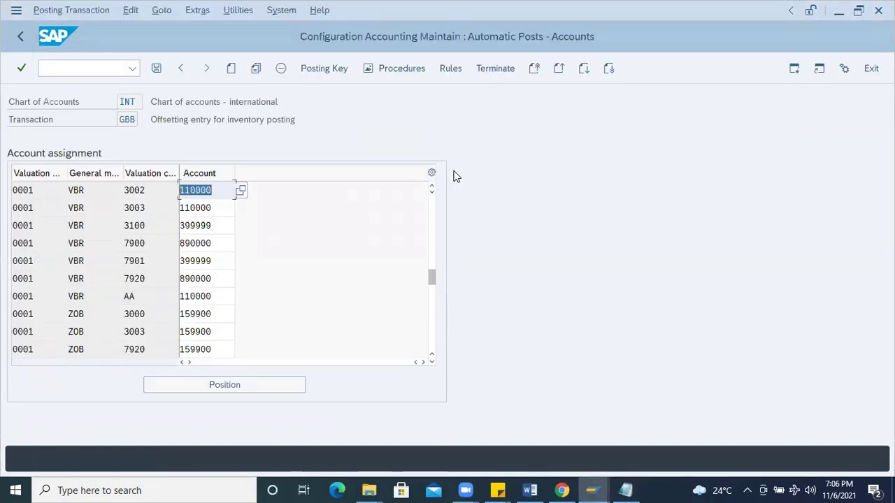
key(alt+Tab)
key(alt+Tab)
key(alt+Tab)
key(alt+Tab)
key(alt+Tab)
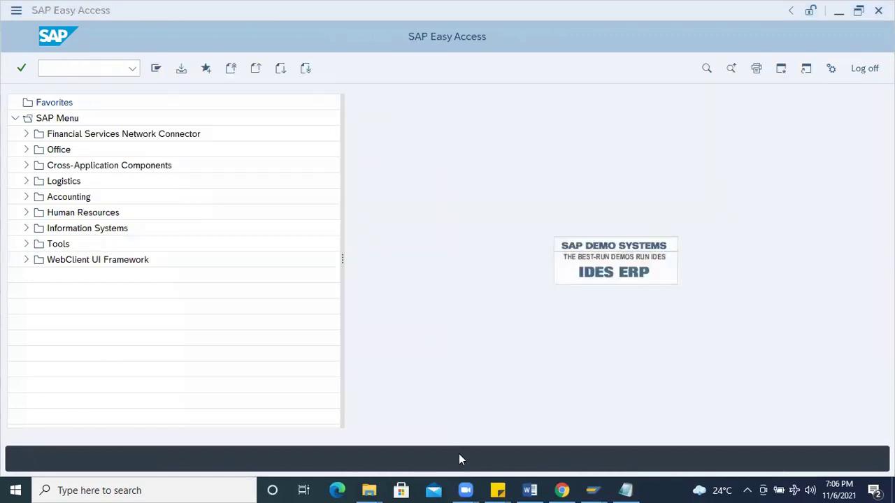
Start the MIGO transaction and display the proposed 2021 material document of the REL GAS goods issue.
mouse_move(593, 491)
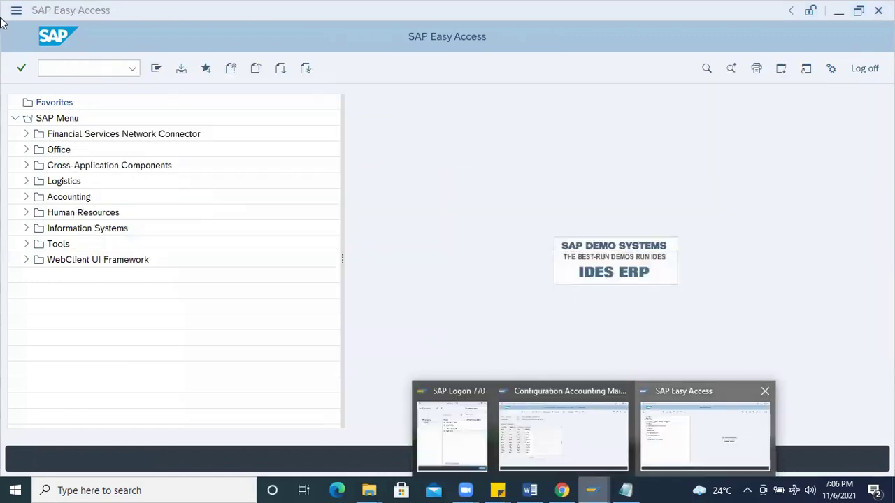
click(679, 449)
click(57, 70)
text(mi)
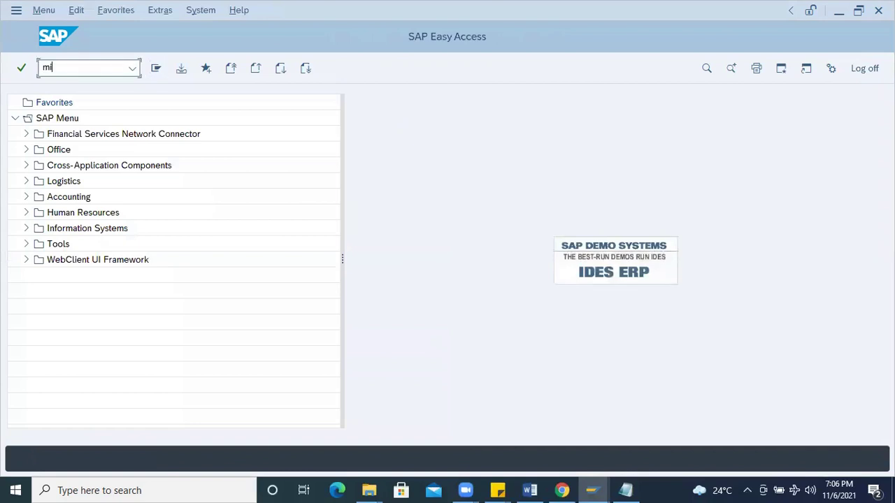
text(go)
key(Return)
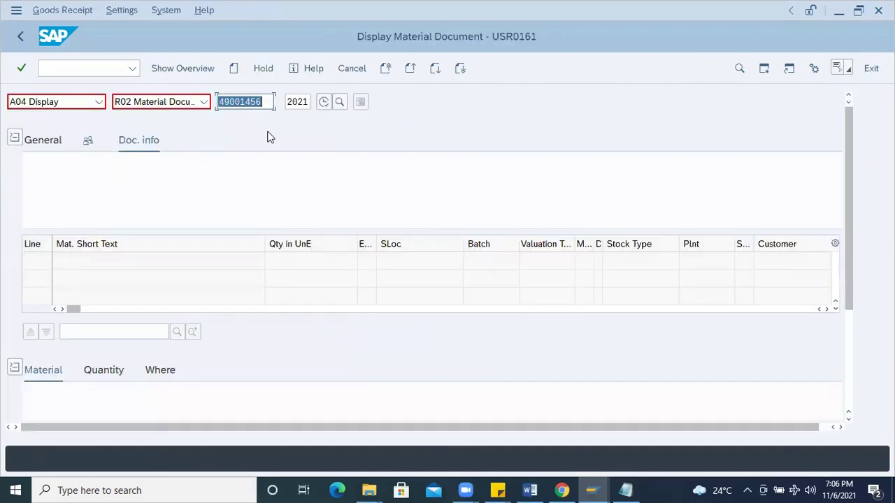
key(Return)
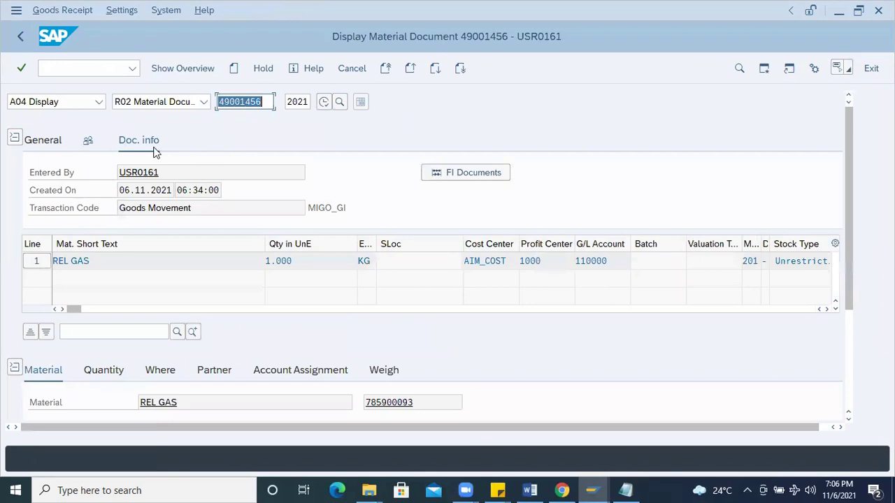
Open the FI accounting document, widen the posting key column and compare the posting keys of the KON and GBB lines.
click(464, 172)
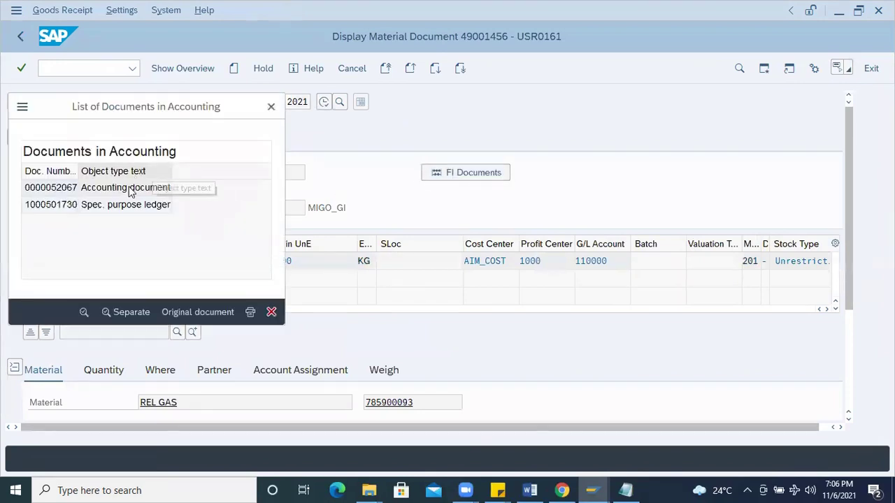
double_click(140, 188)
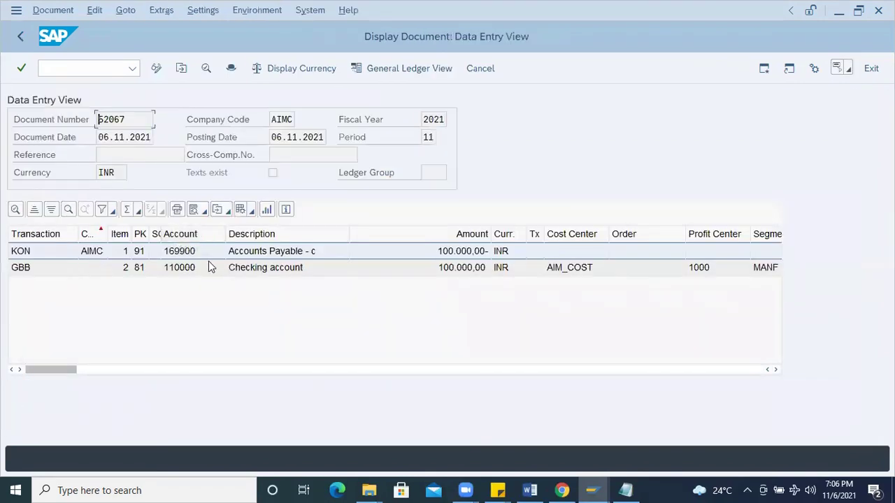
double_click(151, 234)
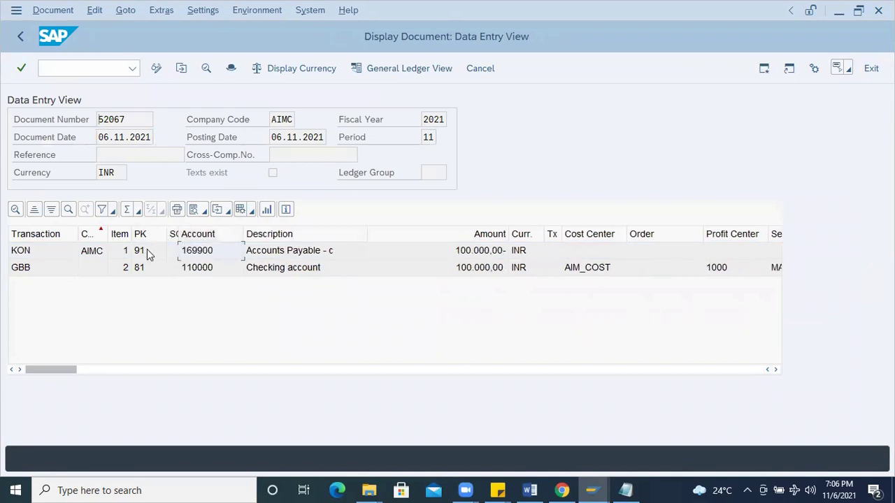
click(150, 267)
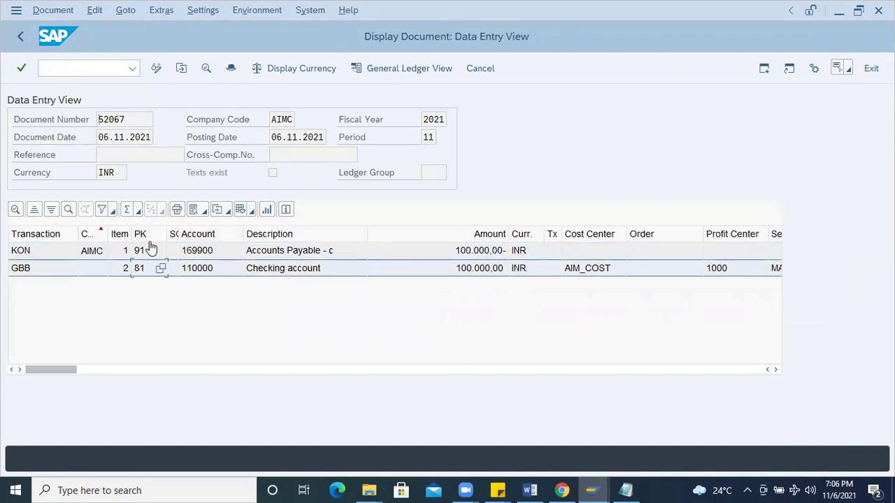
click(153, 252)
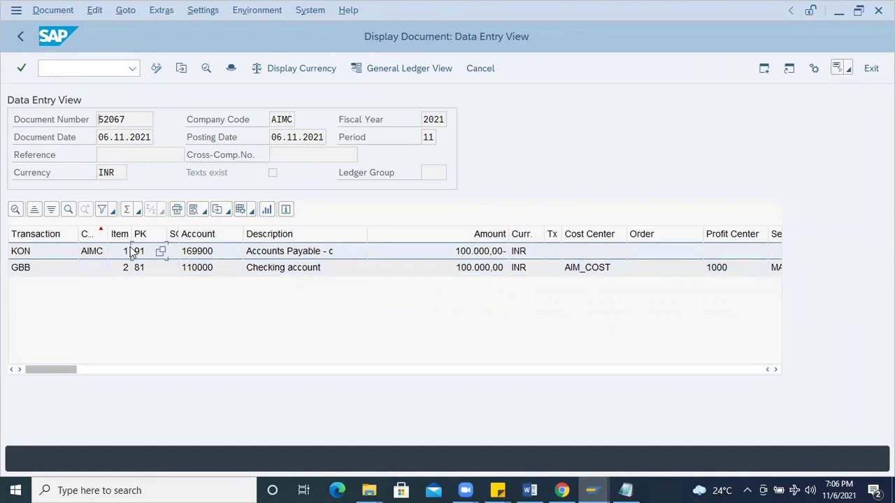
click(126, 270)
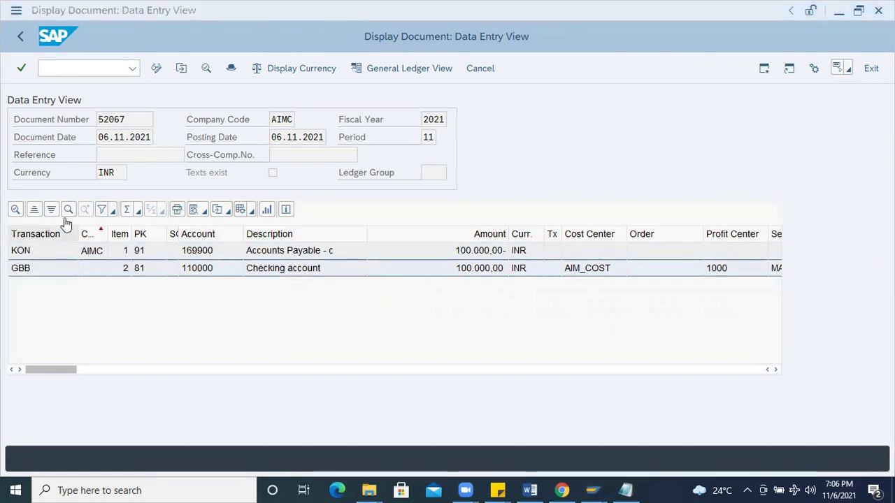
Switch to the GBB account assignment configuration in the other session and open its posting keys.
key(alt+Tab)
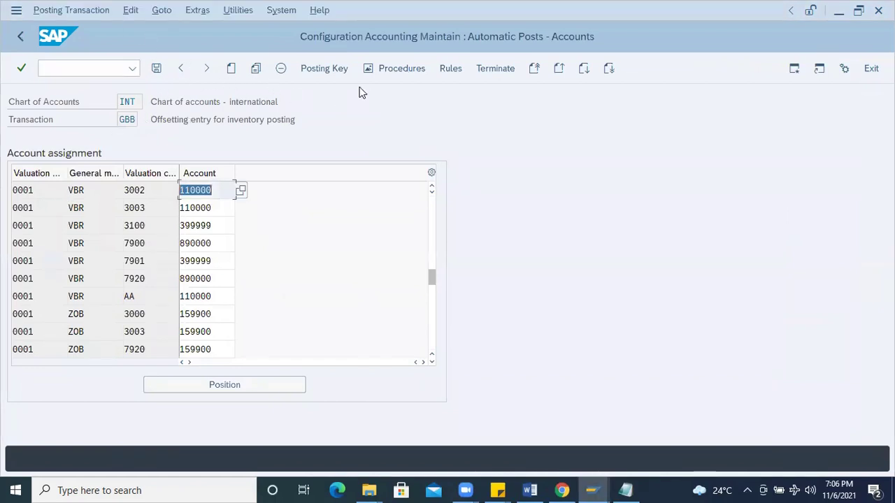
click(45, 183)
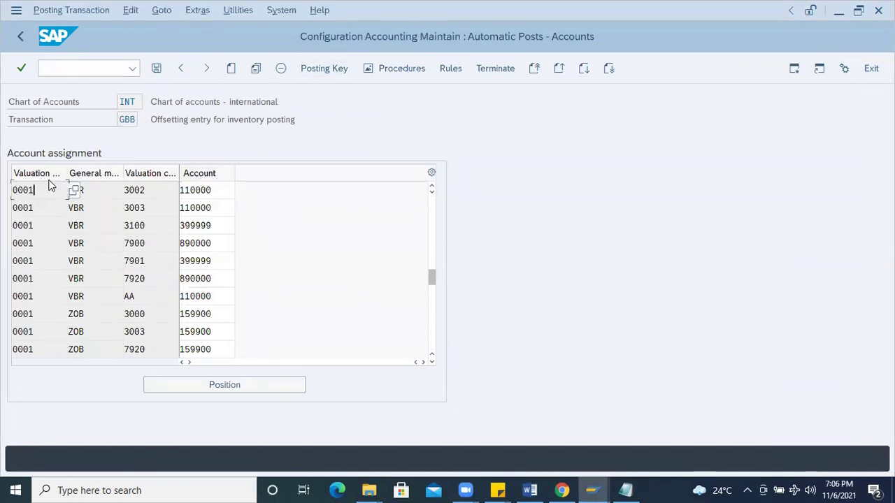
click(312, 70)
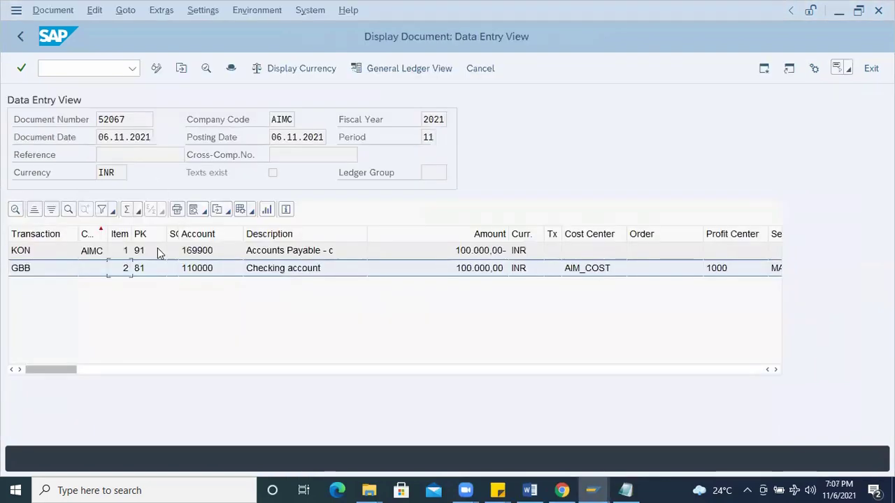
Back in the accounting document's line items, move the Quantity column between Description and Amount.
click(147, 270)
drag(74, 370, 532, 372)
click(413, 238)
mouse_move(395, 237)
mouse_down()
mouse_move(175, 207)
mouse_move(6, 209)
mouse_move(132, 232)
mouse_move(376, 240)
mouse_up()
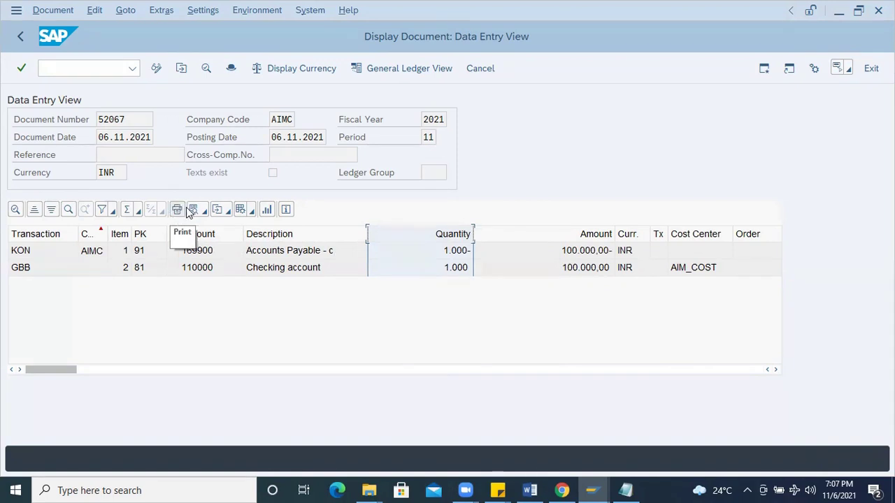
Open the line item list's layout for changing and remove all displayed columns from it.
click(256, 211)
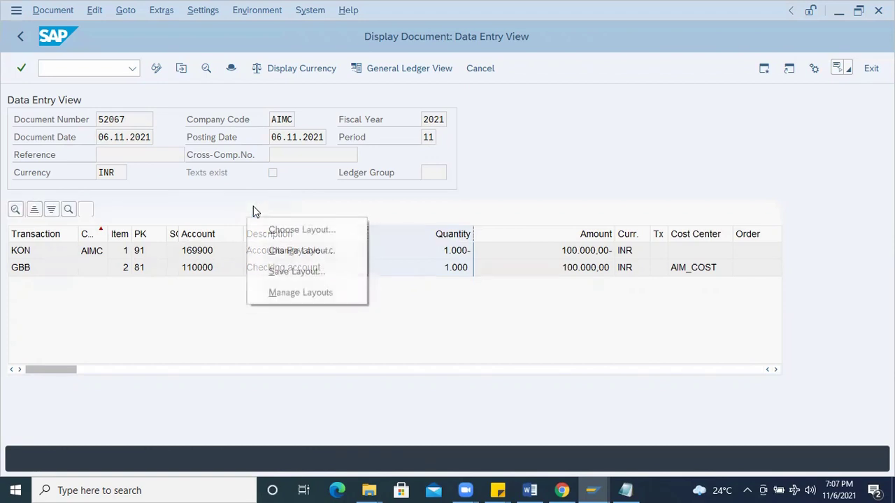
click(292, 252)
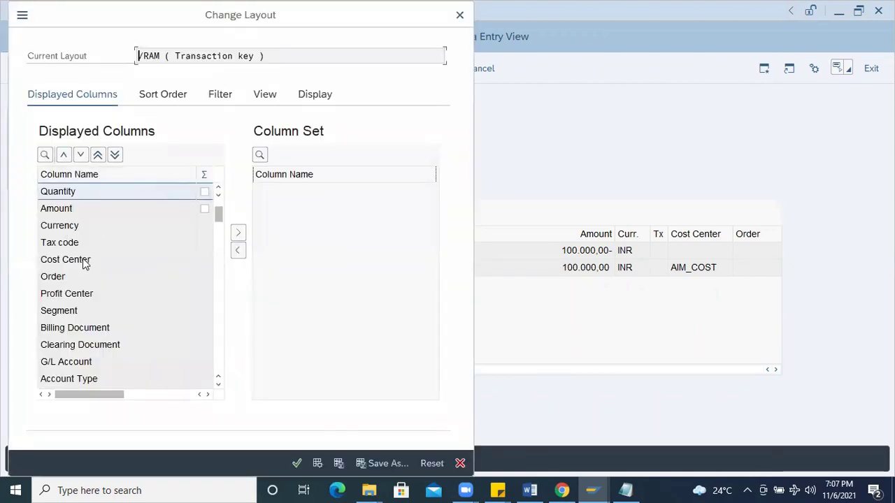
click(97, 280)
key(ctrl+a)
click(238, 232)
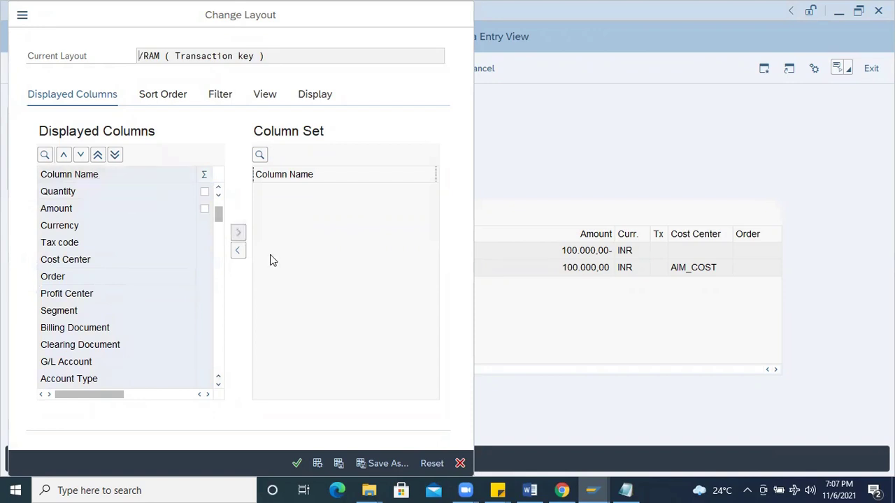
Add Company code, Line item, Posting Key, Special G/L ind., Account and Amount to the displayed columns.
click(296, 215)
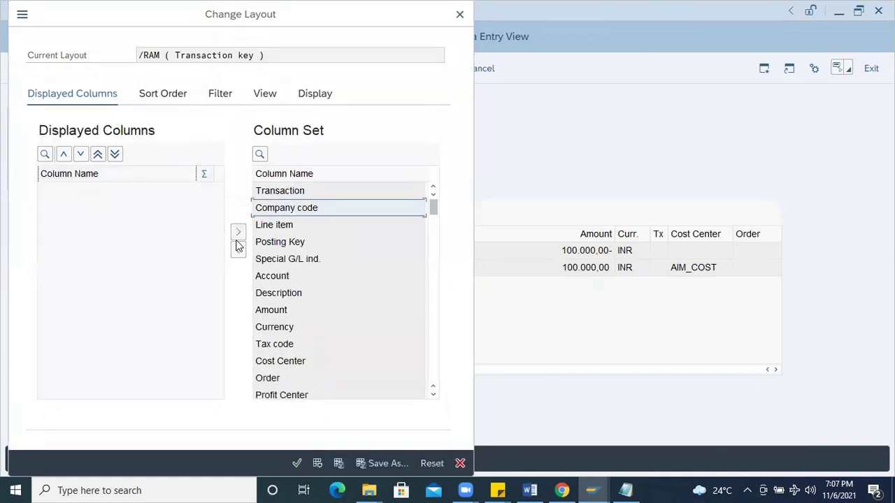
click(237, 250)
click(274, 214)
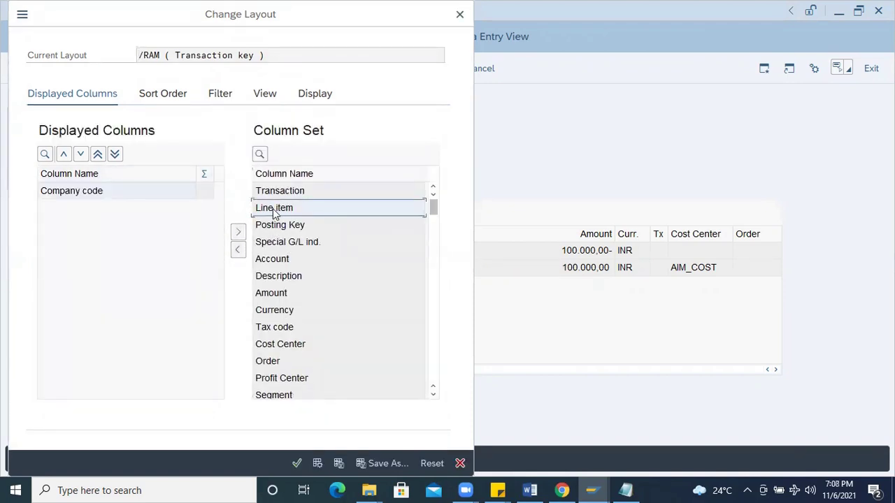
click(238, 250)
click(238, 252)
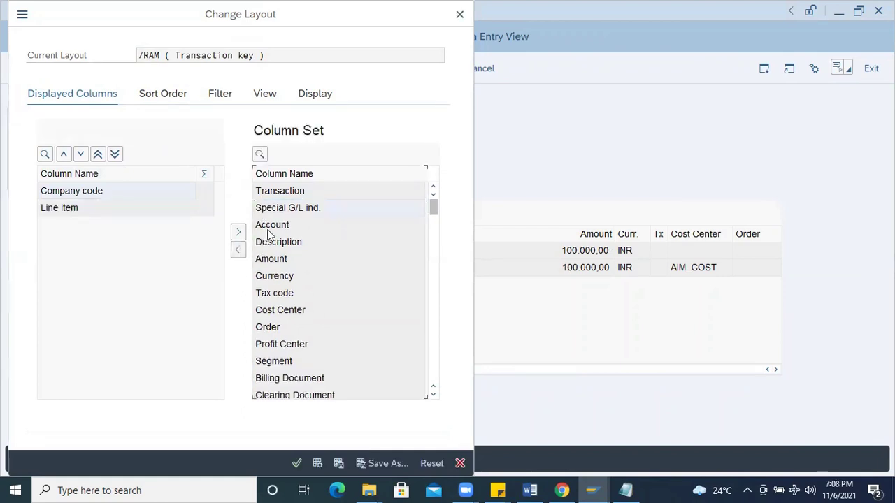
click(277, 214)
click(238, 251)
click(275, 214)
click(238, 250)
click(271, 227)
click(238, 250)
Add Currency, Tax code, Cost Center, Order, Profit Center and G/L Account to the displayed columns.
click(271, 226)
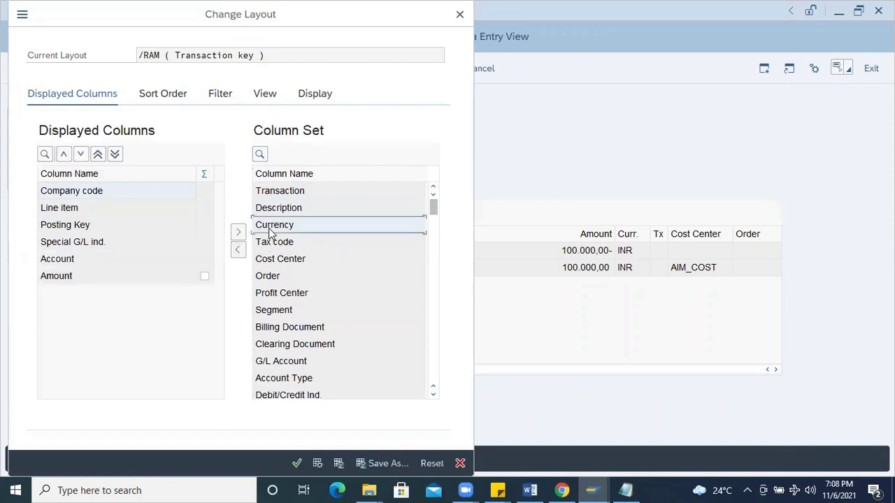
click(238, 251)
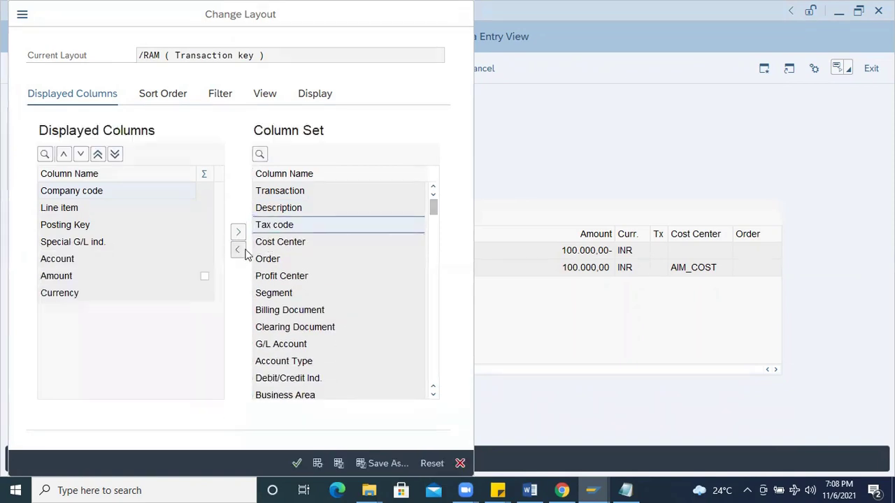
click(242, 250)
click(237, 250)
click(269, 226)
click(238, 250)
click(276, 226)
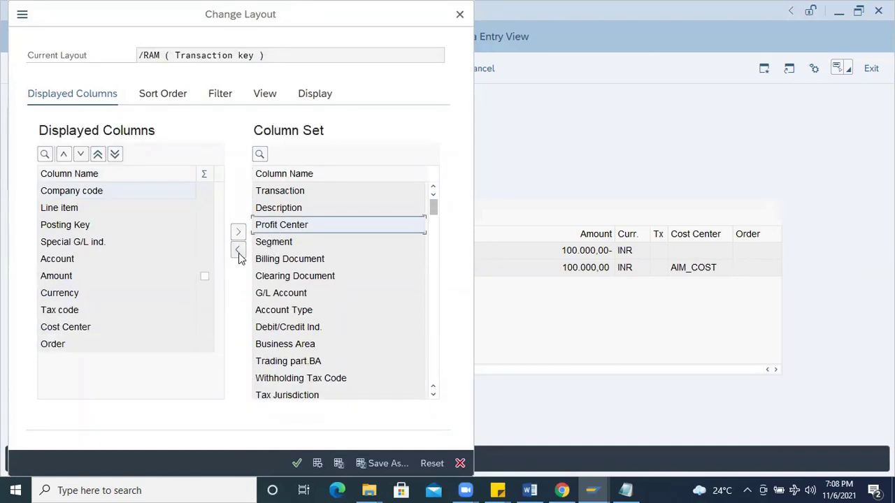
click(237, 250)
click(253, 273)
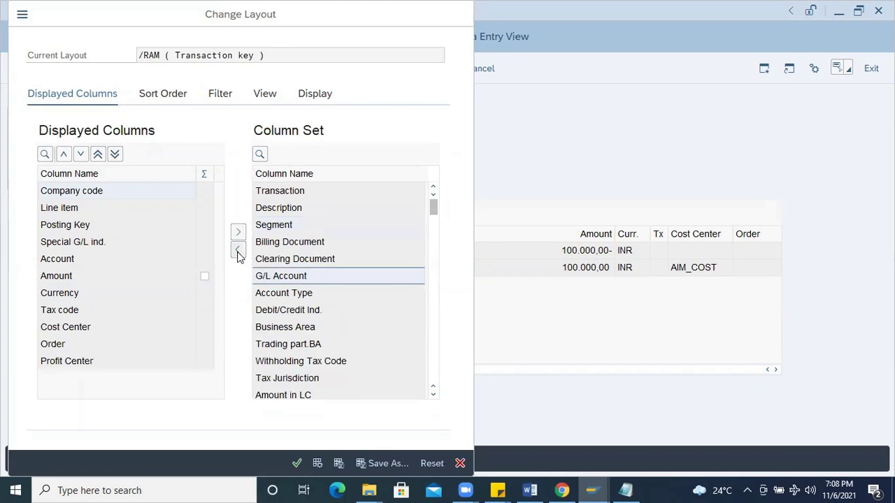
click(238, 250)
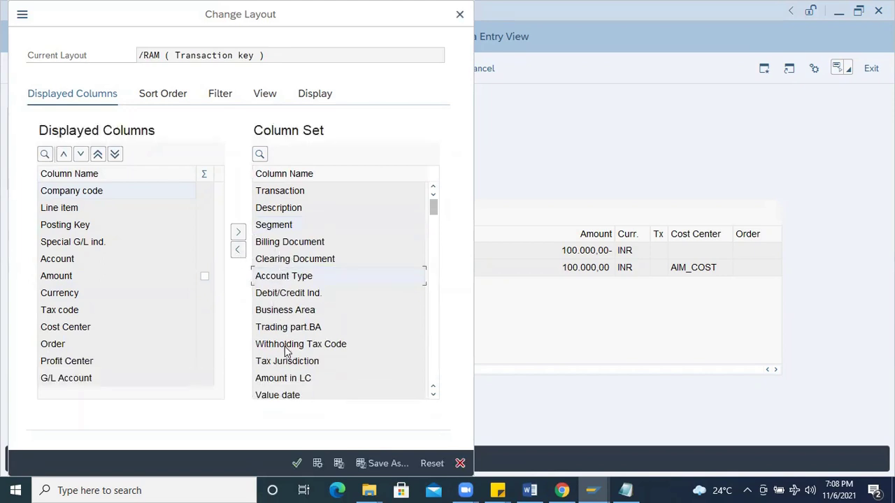
Add Transaction, Amount in LC, Debit/Credit Ind. and Account Type to the displayed columns.
click(287, 195)
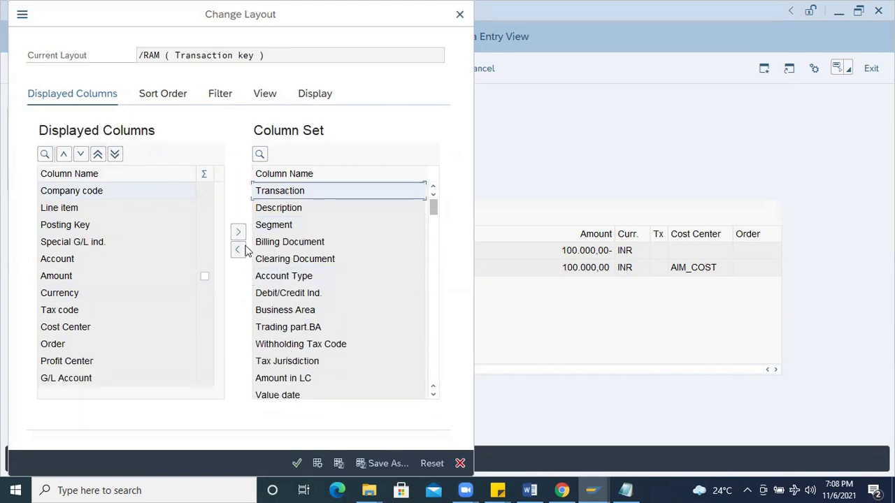
click(237, 250)
click(289, 366)
click(237, 251)
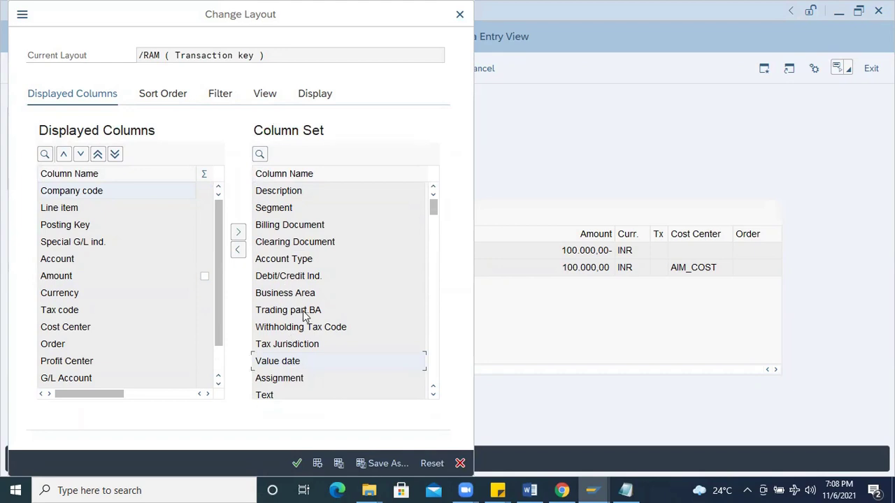
click(300, 279)
click(238, 250)
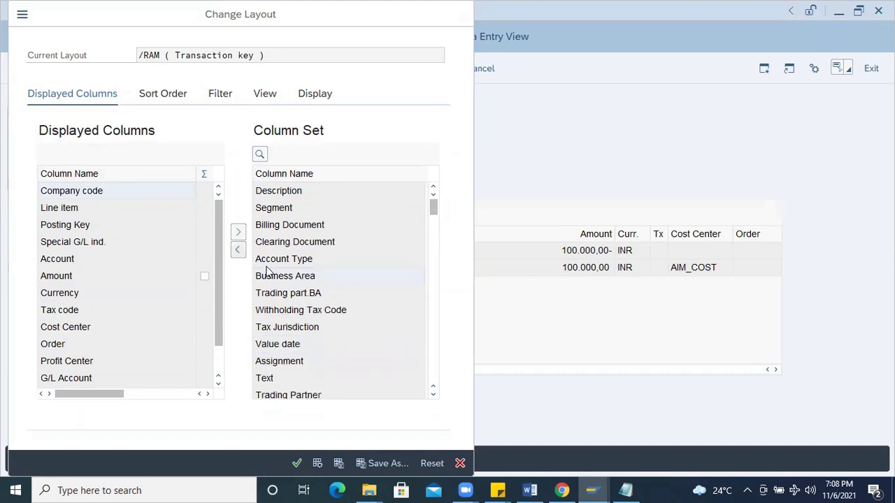
click(286, 259)
click(238, 250)
Add the Purchasing Document and Item fields from further down the column set to the displayed columns.
scroll(281, 314, down, 3)
scroll(281, 322, down, 7)
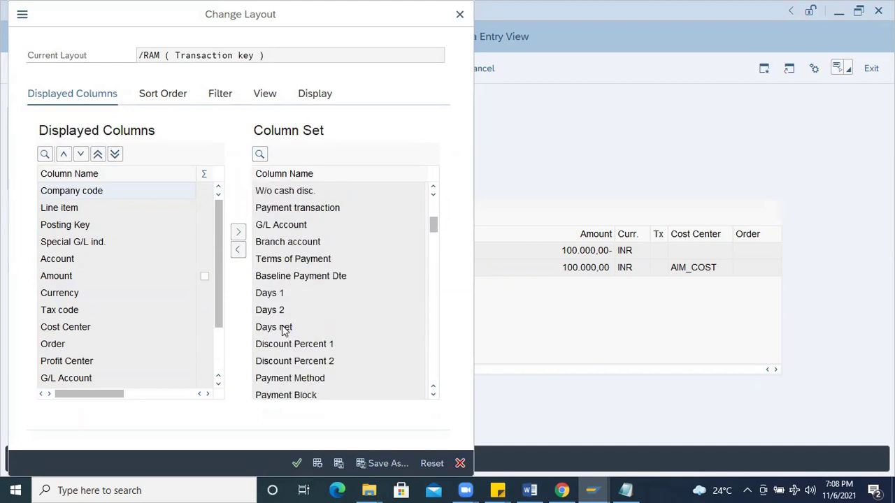
click(266, 329)
click(237, 250)
click(290, 327)
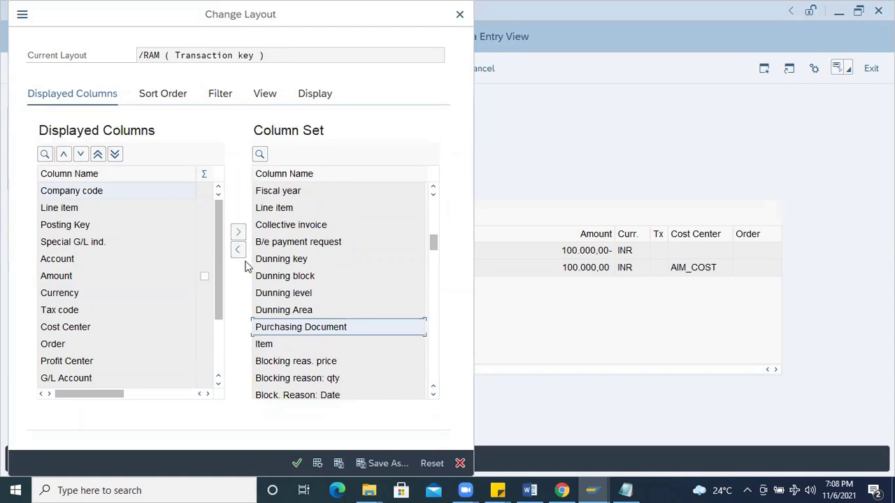
click(238, 250)
click(280, 327)
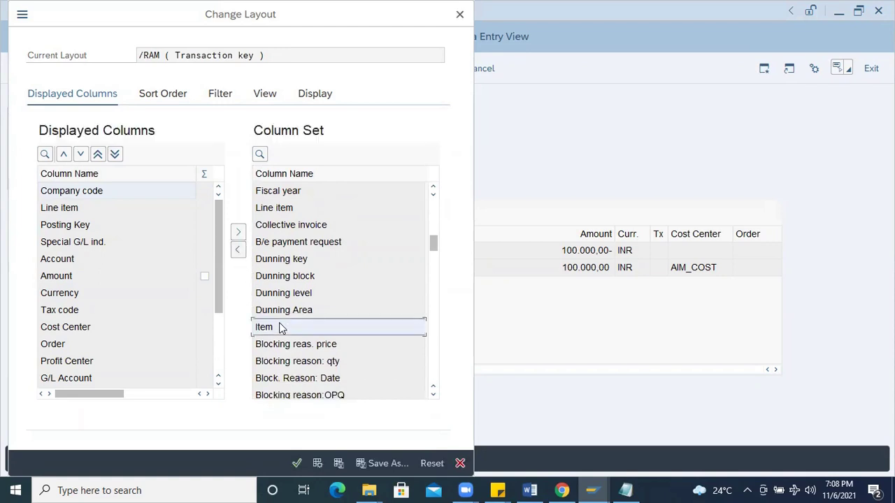
click(236, 252)
Add the Transact. type field from the end of the column set to the displayed columns.
scroll(309, 349, down, 5)
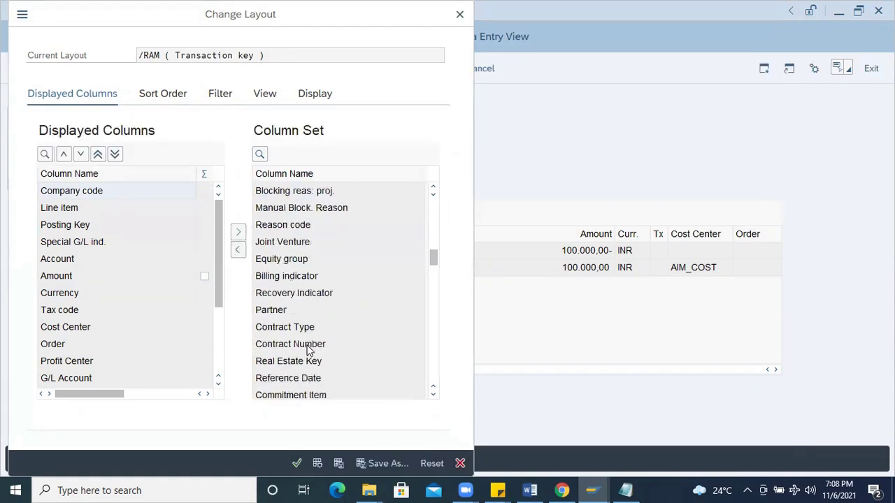
scroll(309, 350, down, 1)
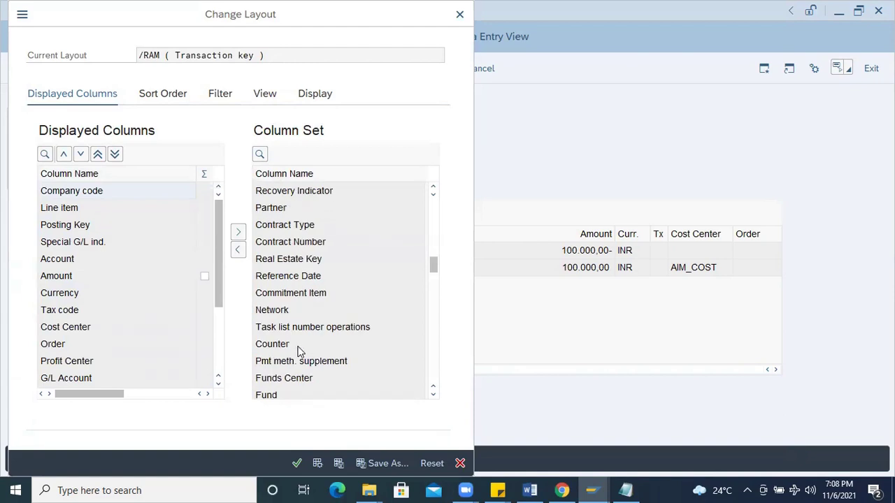
scroll(292, 323, down, 2)
scroll(293, 323, down, 7)
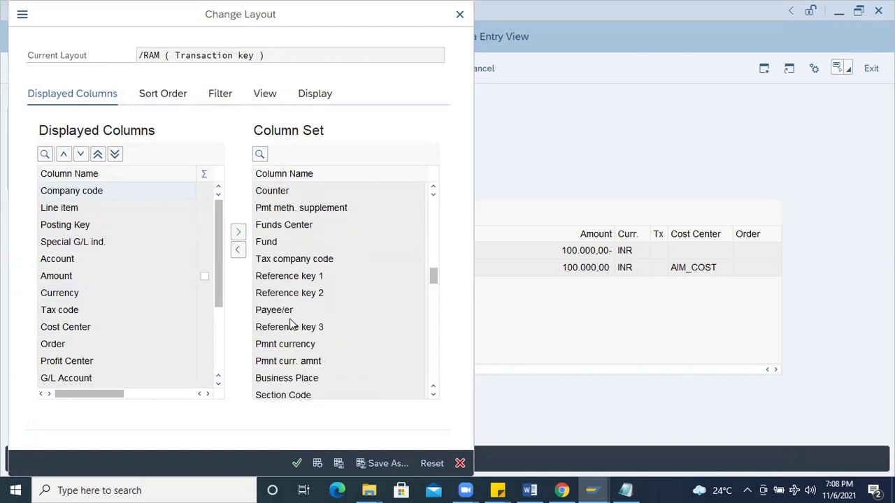
scroll(291, 324, down, 8)
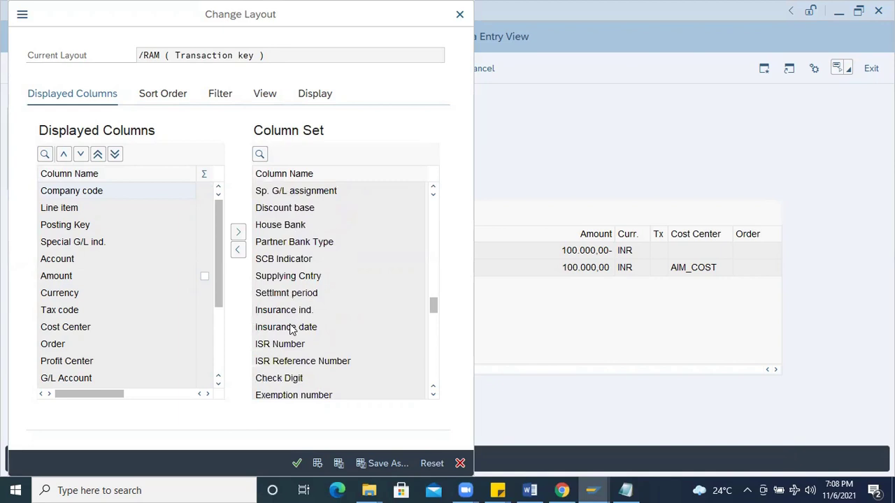
scroll(291, 334, down, 7)
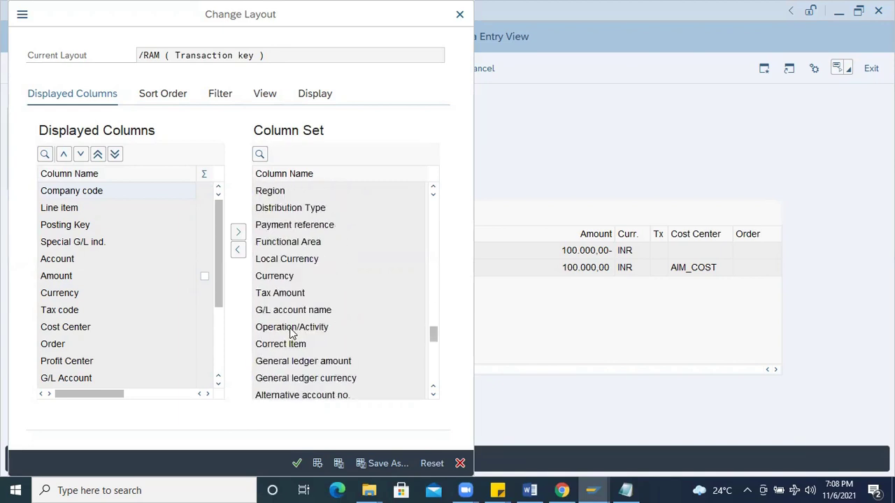
scroll(291, 334, down, 1)
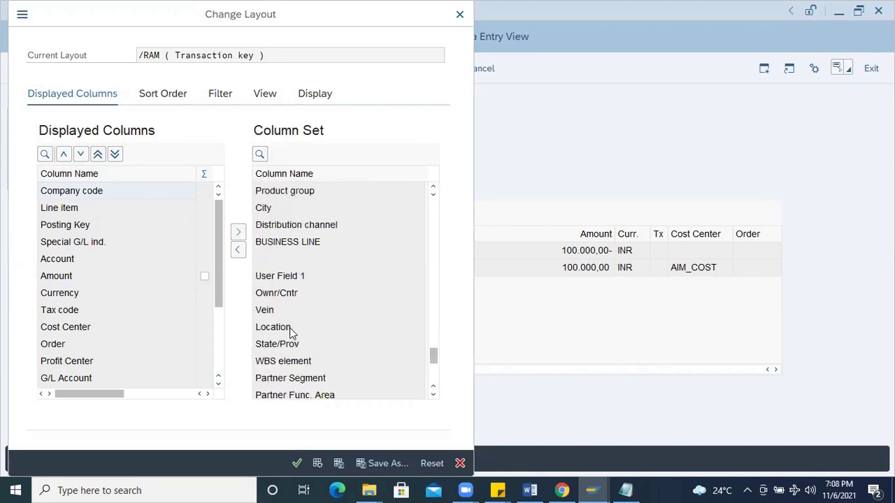
scroll(290, 333, down, 4)
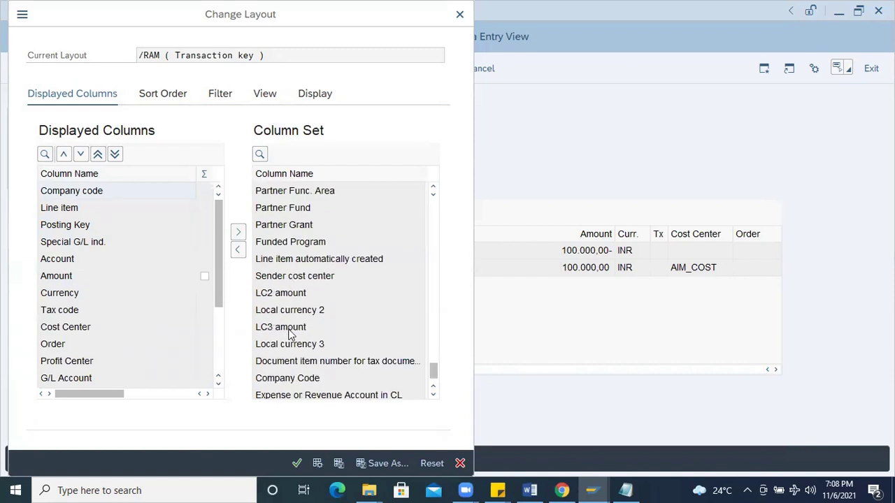
scroll(291, 333, down, 1)
scroll(291, 334, up, 2)
scroll(291, 336, down, 2)
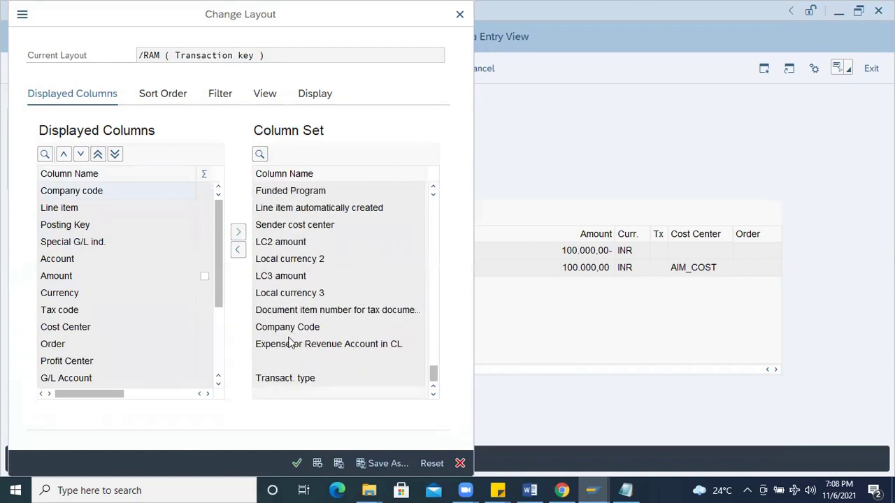
click(295, 381)
Add the Business partner field from the column set to the displayed columns.
scroll(296, 314, up, 4)
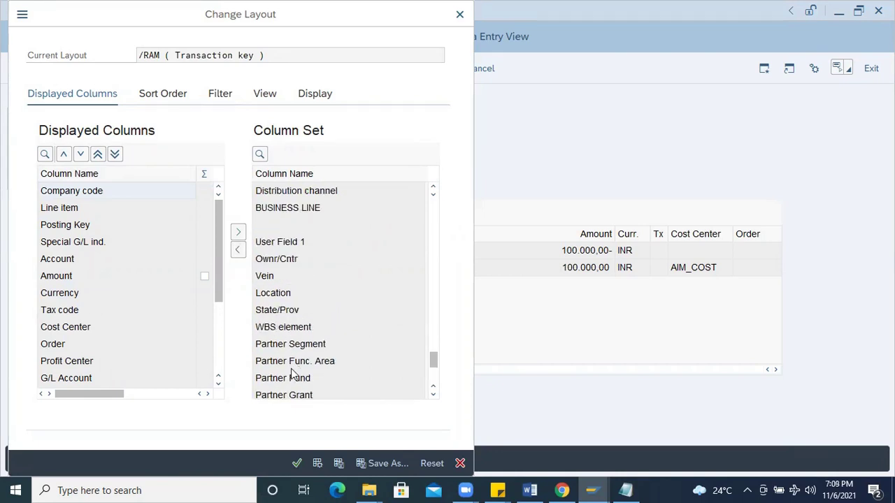
scroll(292, 375, up, 3)
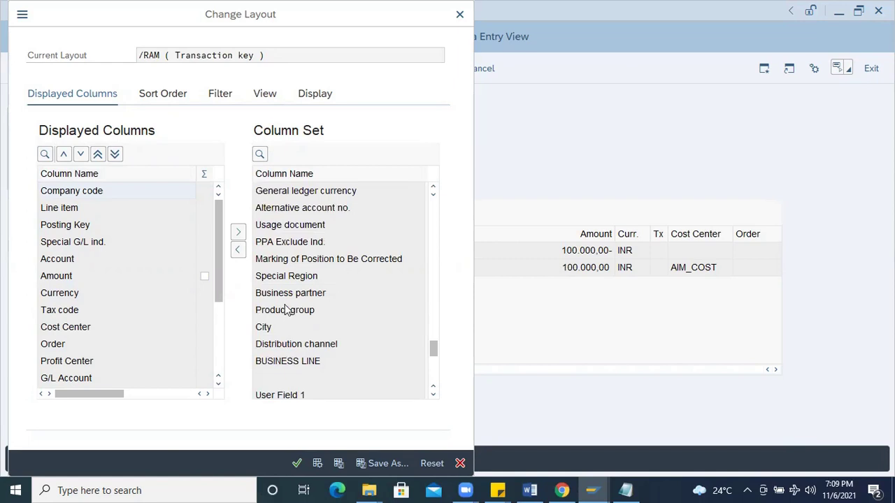
scroll(287, 310, up, 1)
click(287, 344)
click(238, 250)
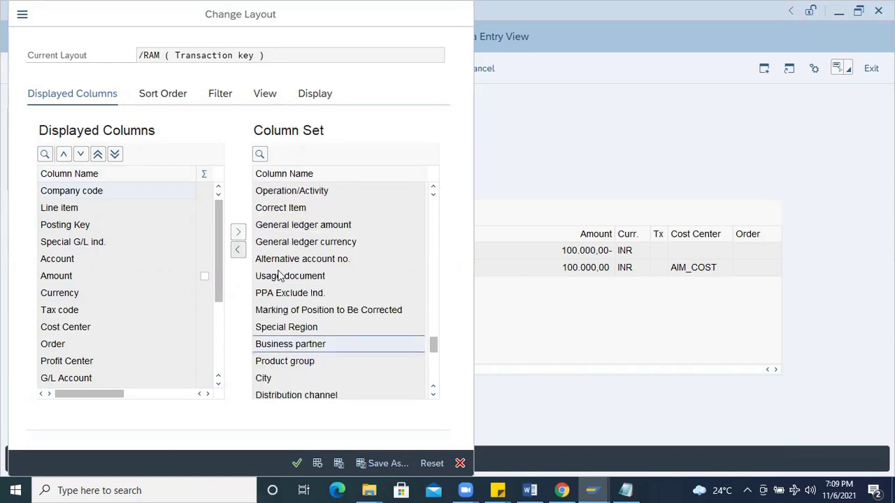
Add the Quantity and Material fields from the column set to the displayed columns.
scroll(284, 275, up, 2)
scroll(283, 264, up, 2)
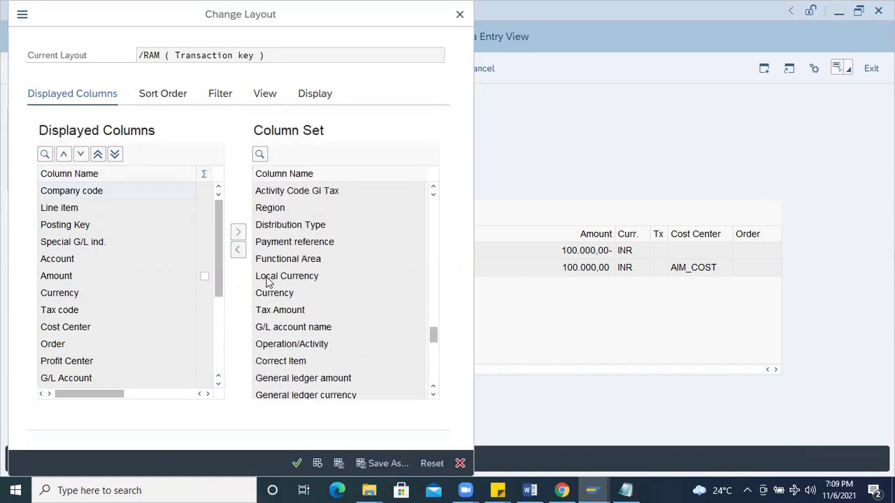
scroll(283, 259, up, 3)
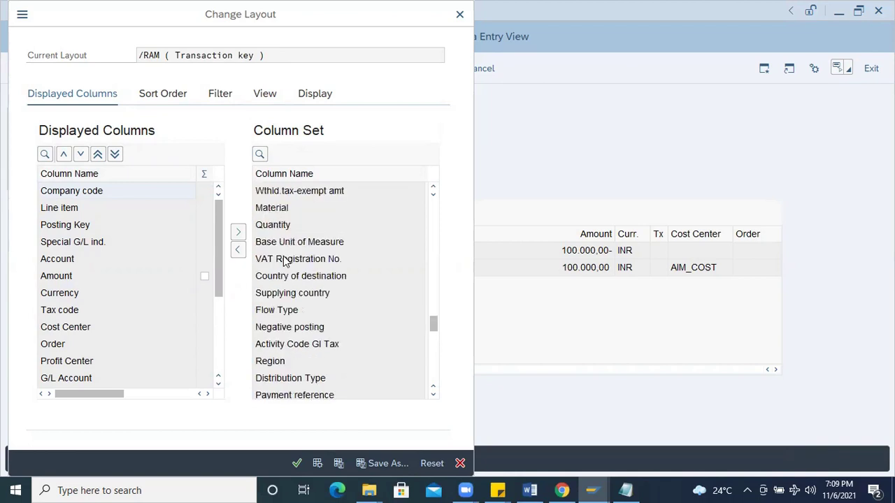
click(279, 275)
click(238, 249)
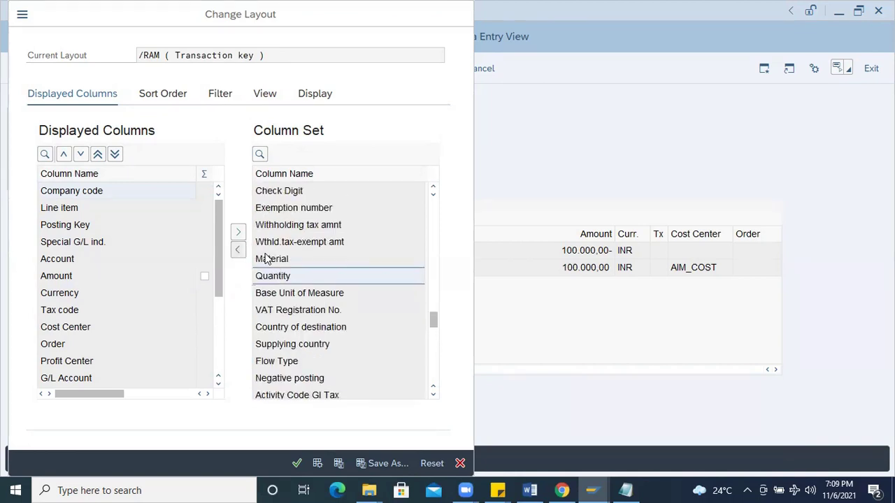
click(265, 259)
click(238, 250)
Search the column set for a Vendor field and look through the remaining available fields.
scroll(284, 273, up, 2)
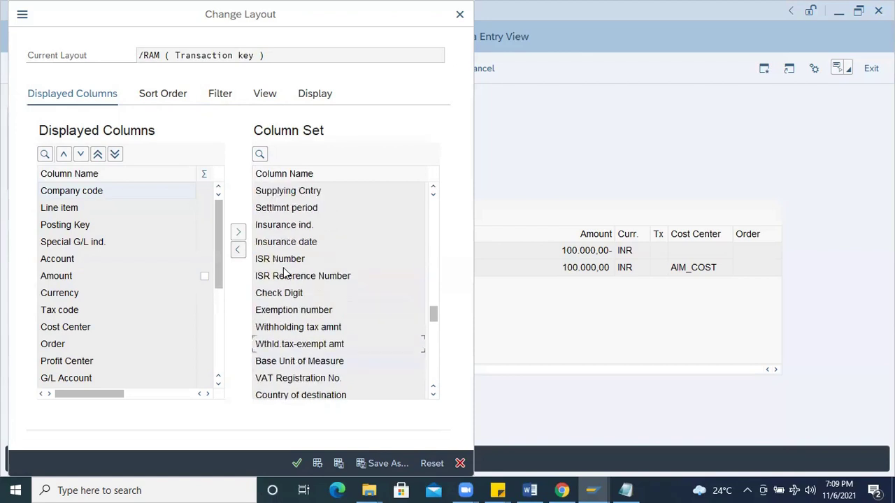
scroll(283, 273, up, 5)
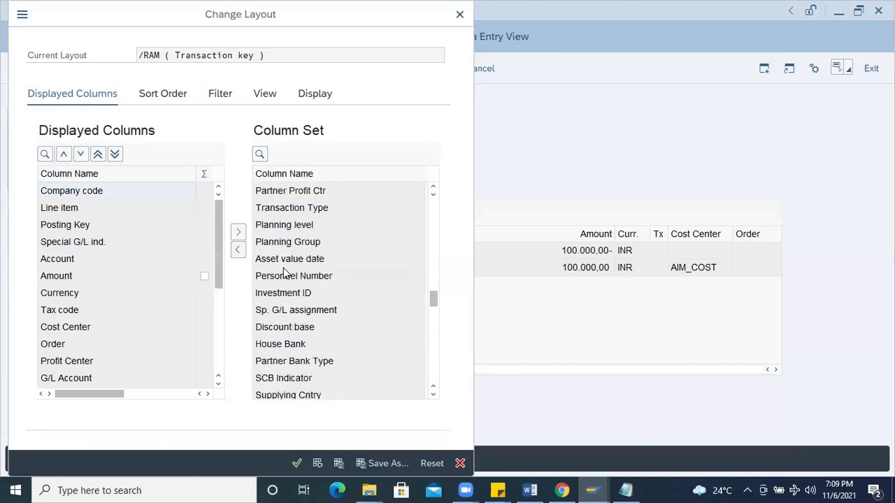
scroll(283, 273, up, 4)
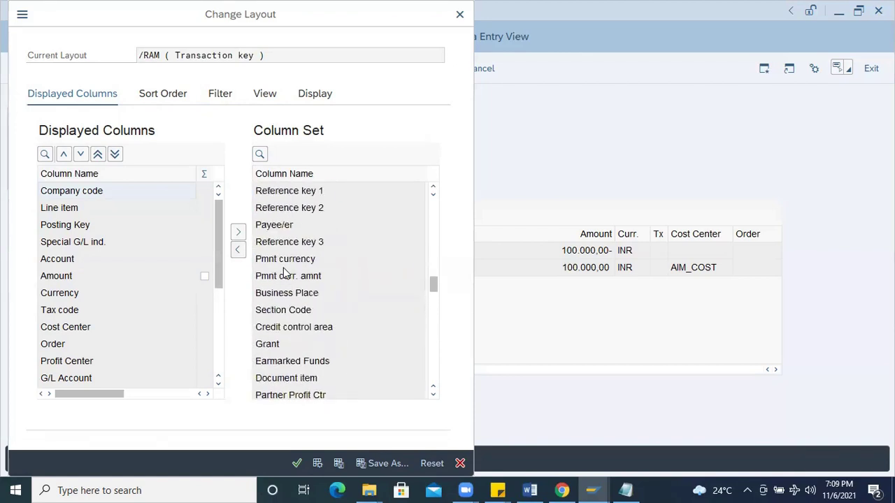
click(259, 155)
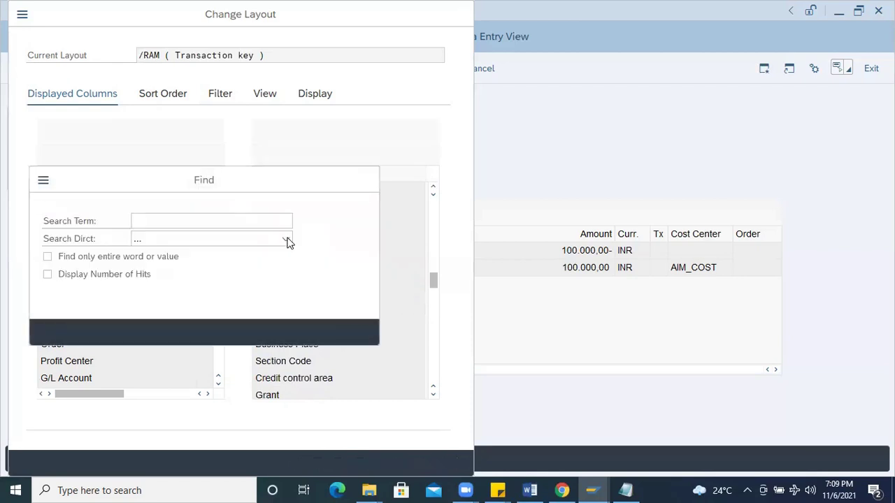
text(Vendor)
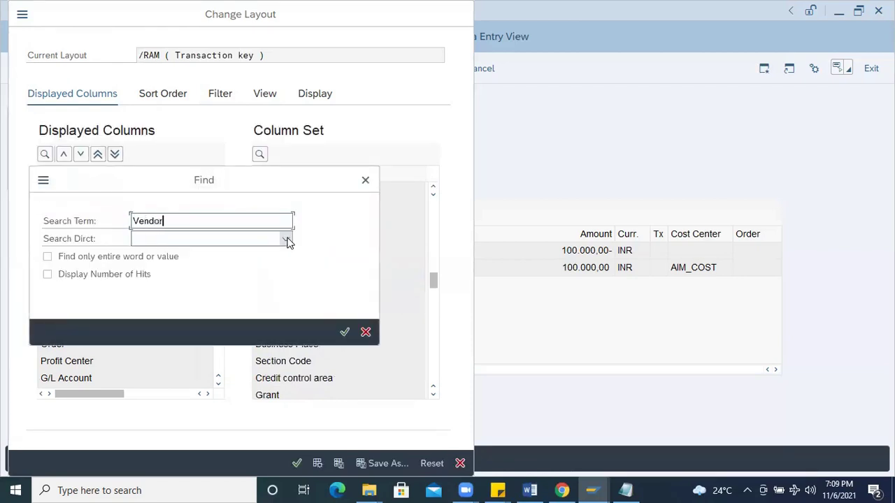
key(Return)
click(363, 181)
scroll(302, 299, up, 4)
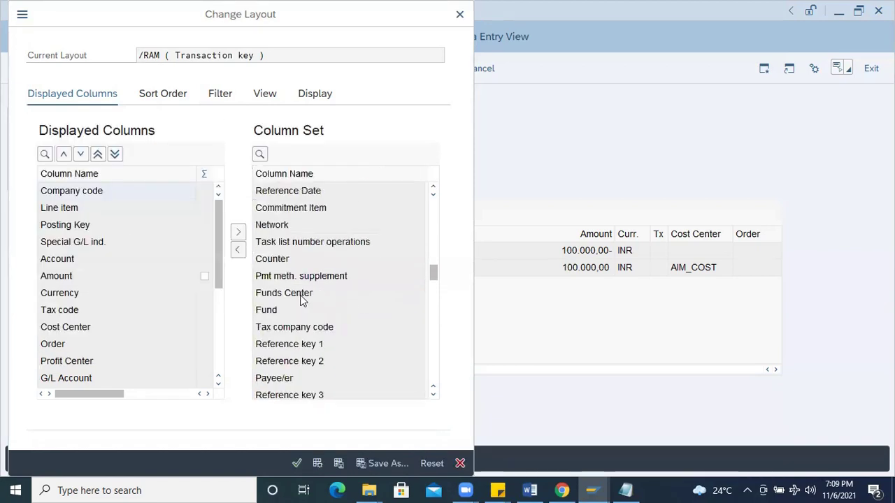
scroll(302, 299, up, 10)
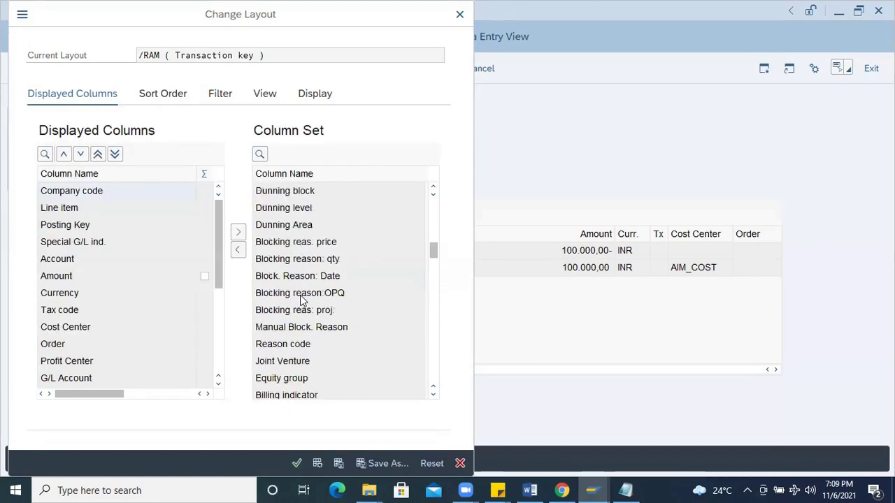
scroll(302, 299, up, 3)
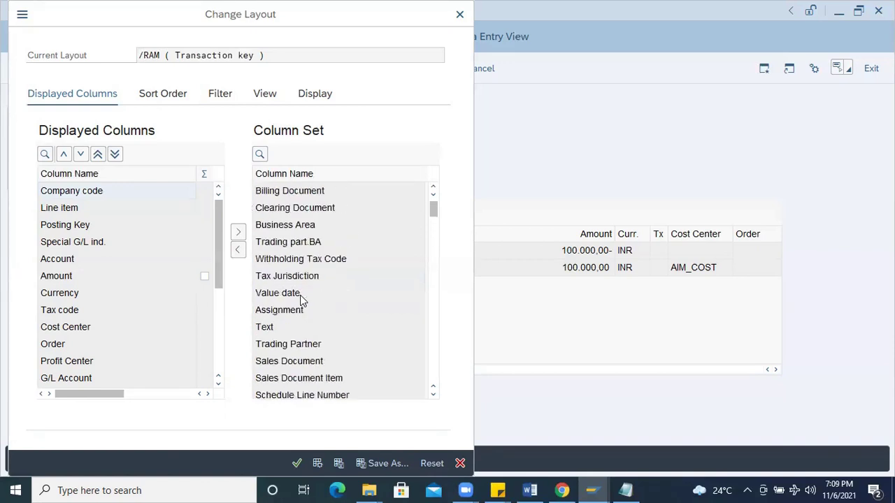
Start saving the column selection as a new layout with the code /ZGOPI and the name GOPI Layout.
drag(175, 19, 230, 19)
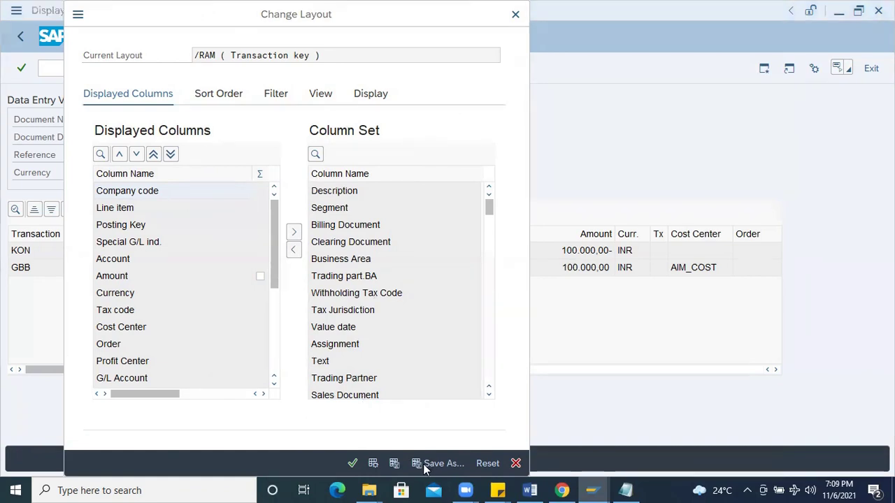
click(428, 464)
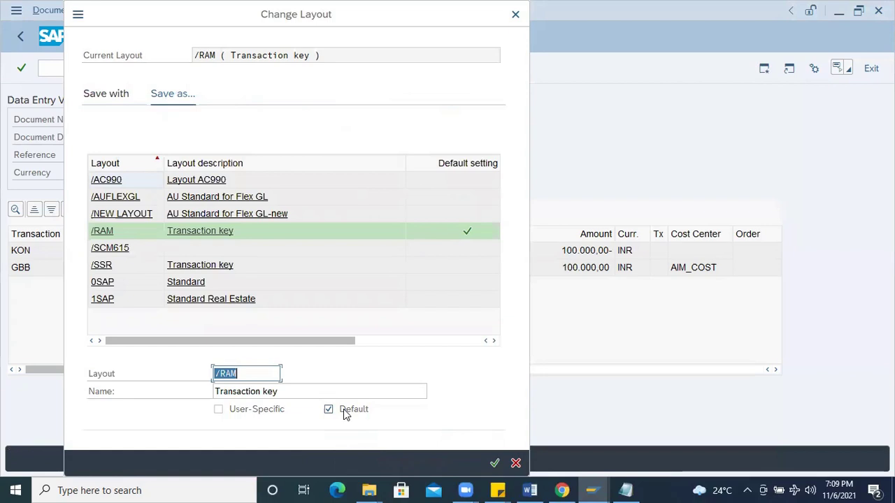
click(249, 374)
text(\\)
key(BackSpace)
key(BackSpace)
key(BackSpace)
key(BackSpace)
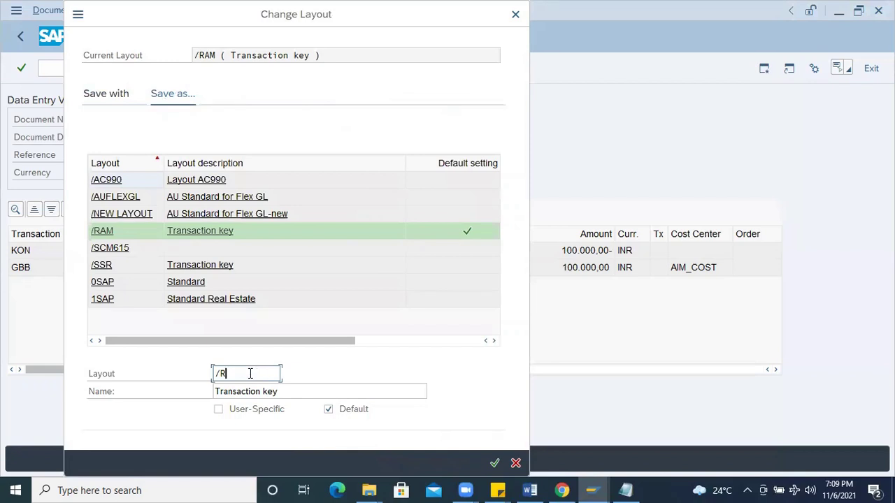
text(ZGOPI)
drag(284, 390, 153, 395)
text(GOPI Lat)
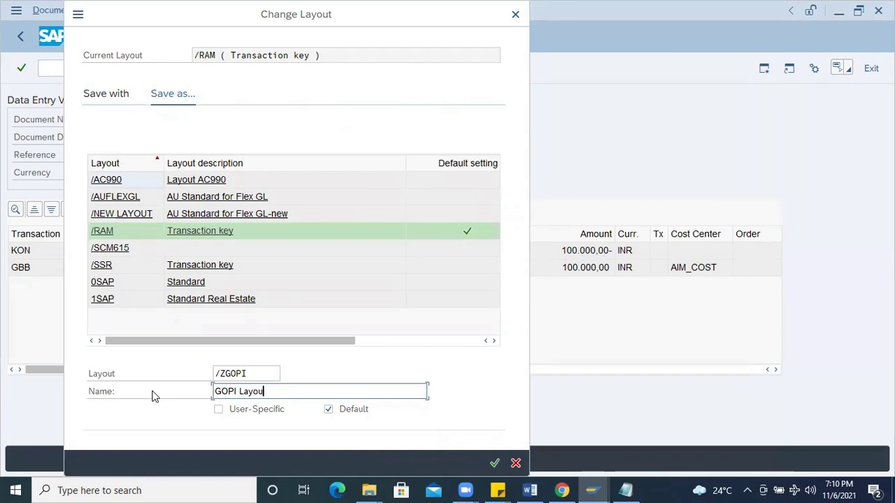
Make the new layout user-specific, turn off its default setting, and try to save it.
click(218, 409)
click(328, 410)
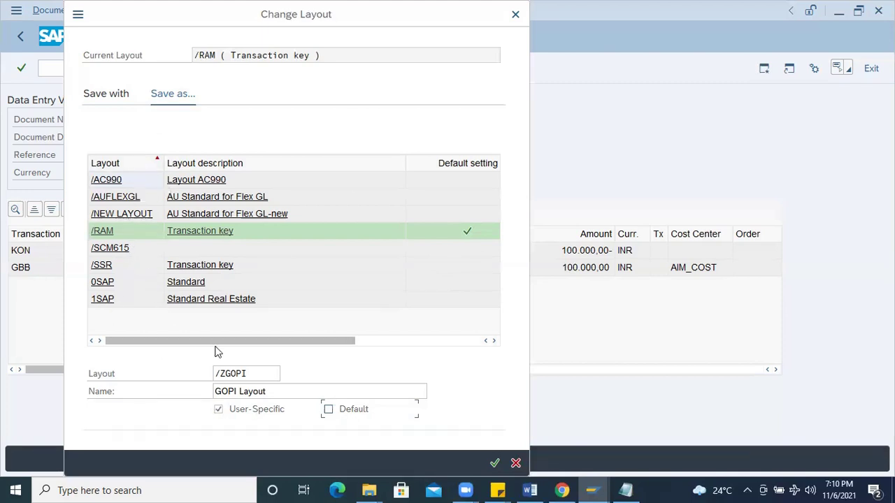
click(496, 462)
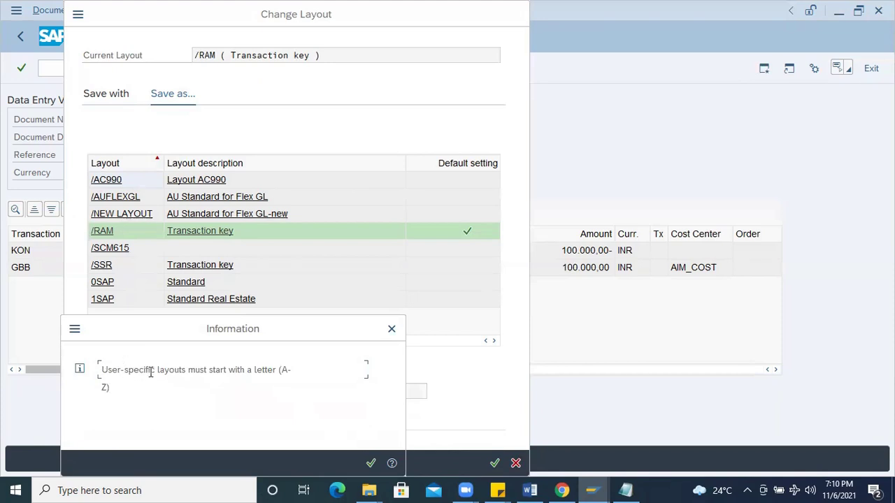
Remove the leading slash so the layout code is ZGOPI, save the layout, and close the layout settings.
click(371, 463)
click(220, 373)
key(BackSpace)
click(495, 464)
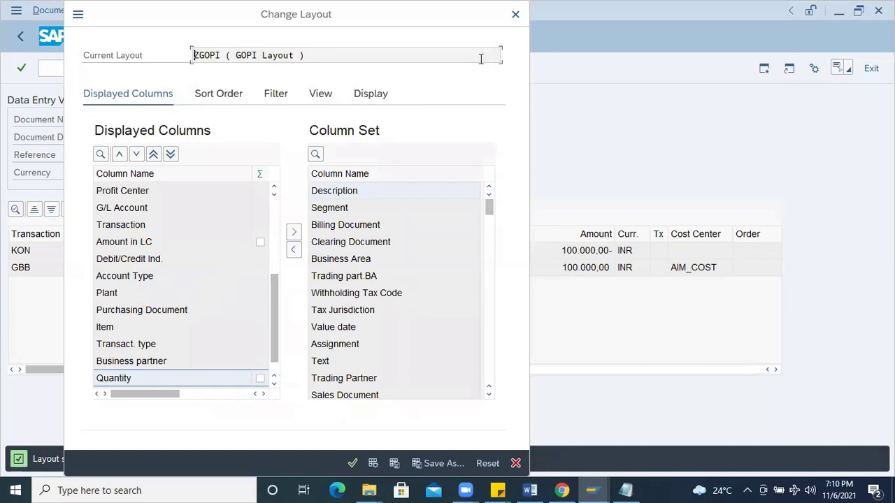
drag(225, 25, 290, 114)
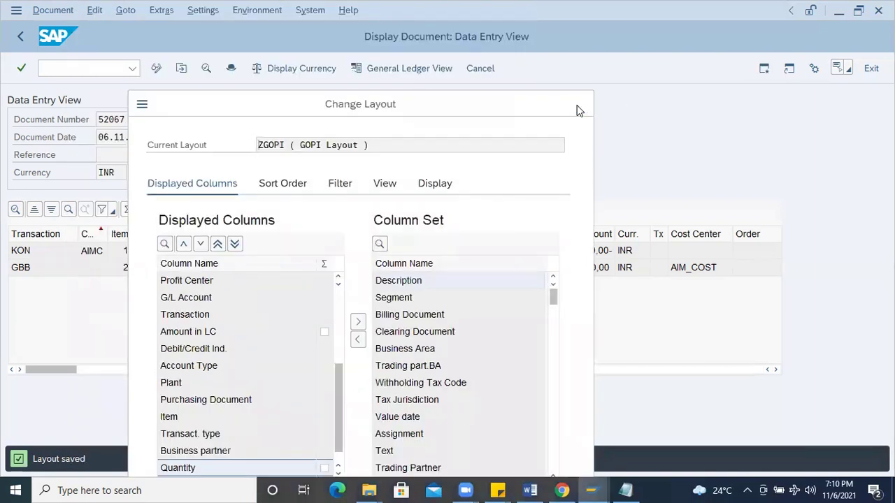
click(580, 104)
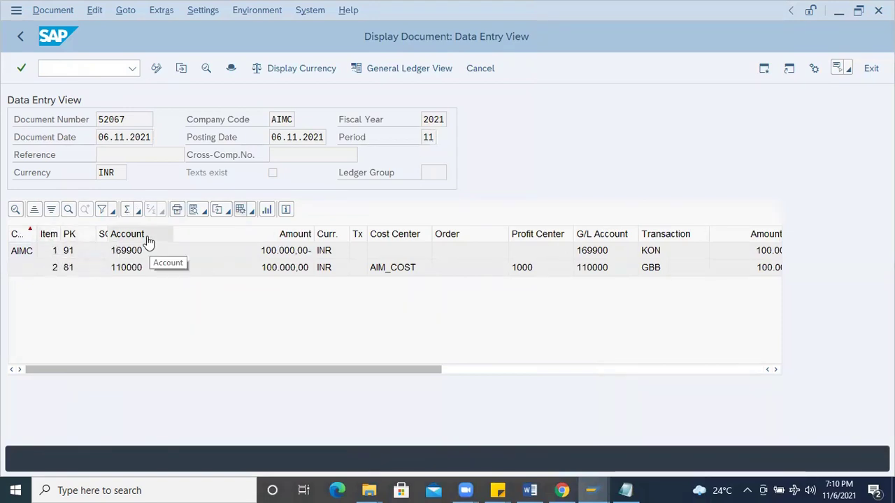
Examine both line items' cost center, profit center, G/L account, transaction key and local currency amount.
drag(110, 235, 114, 234)
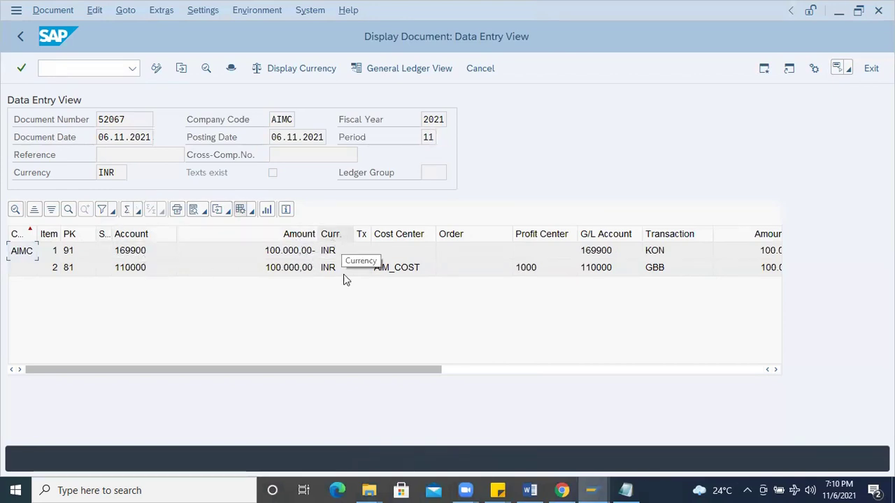
click(408, 271)
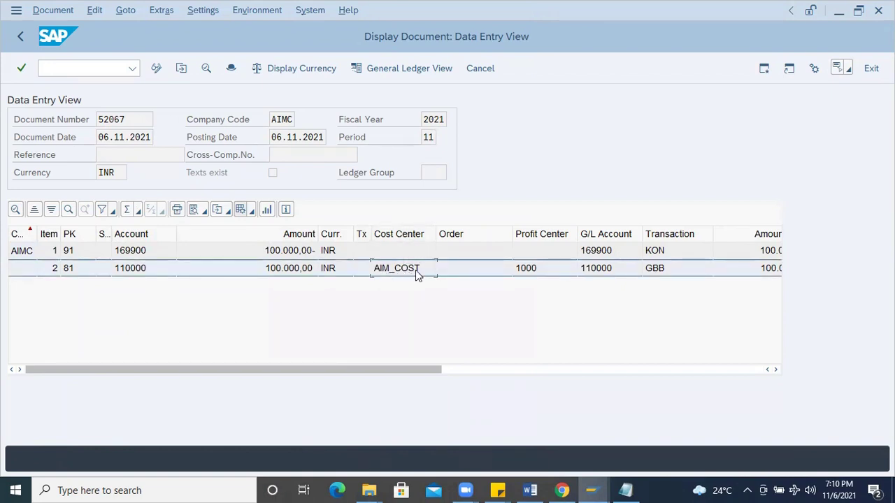
click(535, 239)
click(600, 269)
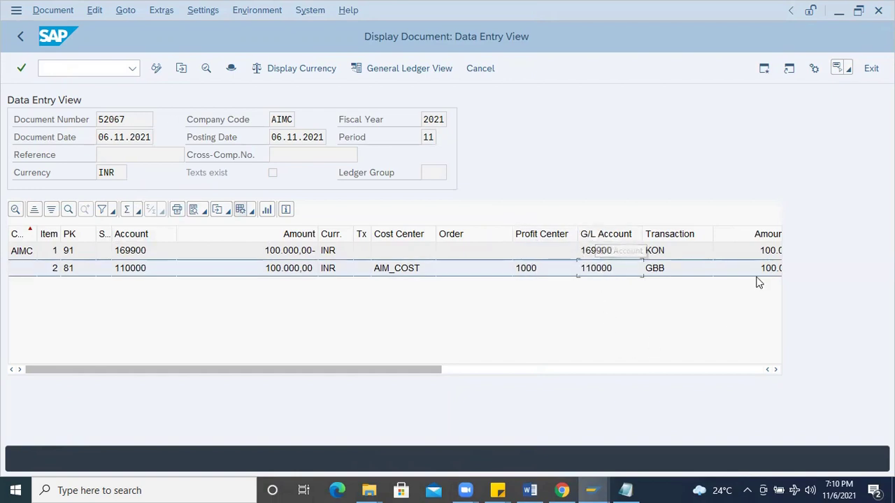
click(776, 371)
click(776, 371)
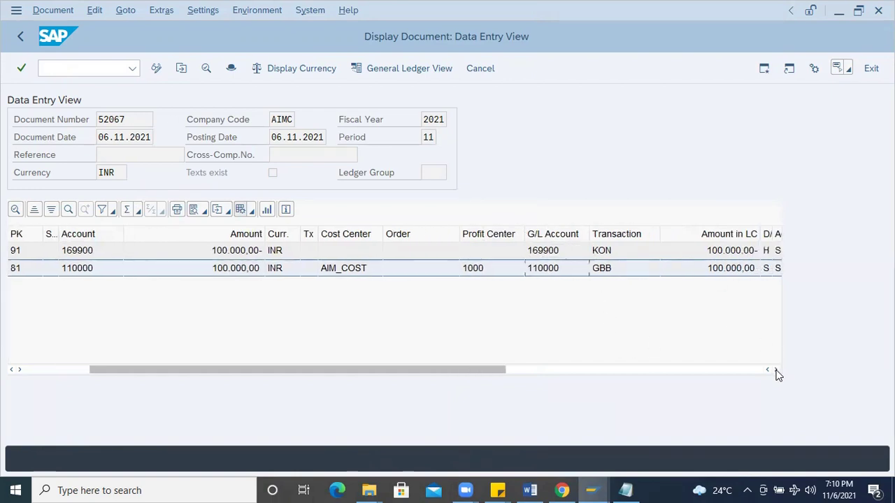
click(776, 371)
click(571, 257)
click(573, 269)
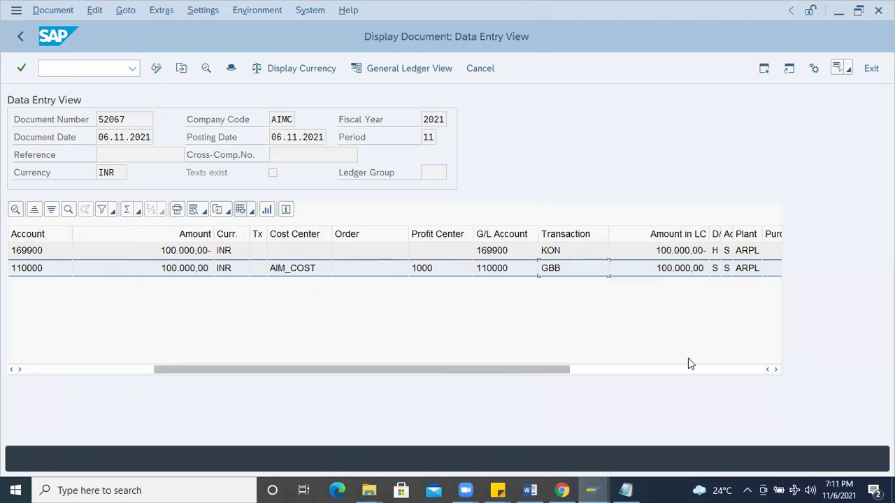
click(772, 370)
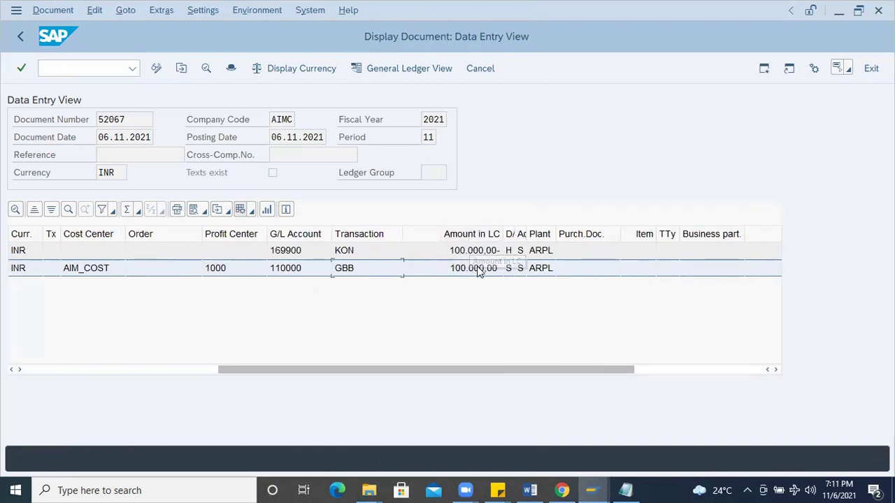
click(462, 252)
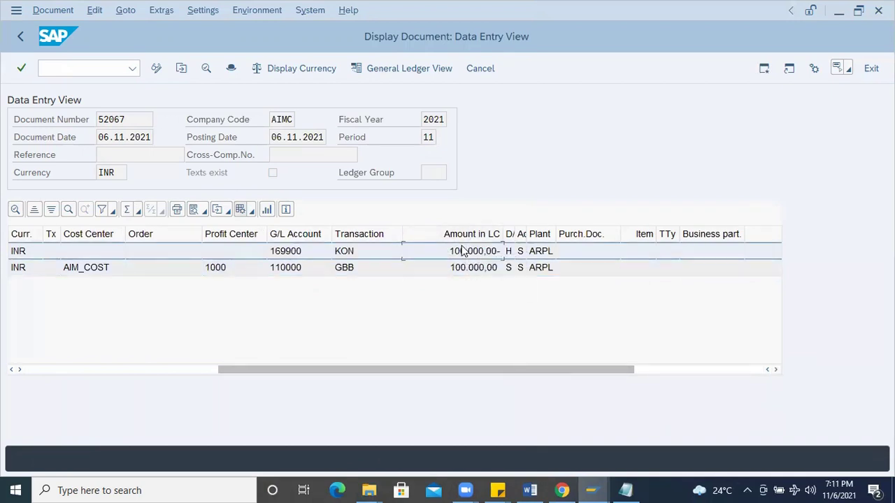
Widen the Debit/Credit Ind. column and look up the indicator's possible values for both line items.
double_click(515, 234)
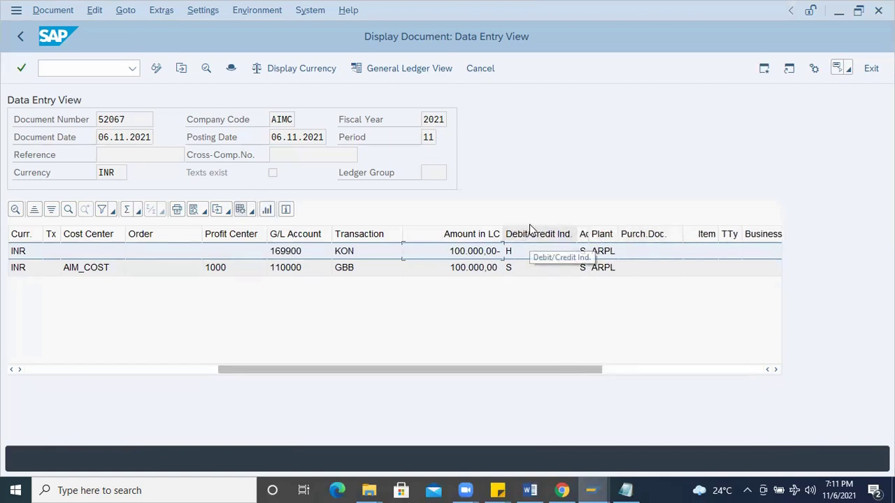
click(569, 268)
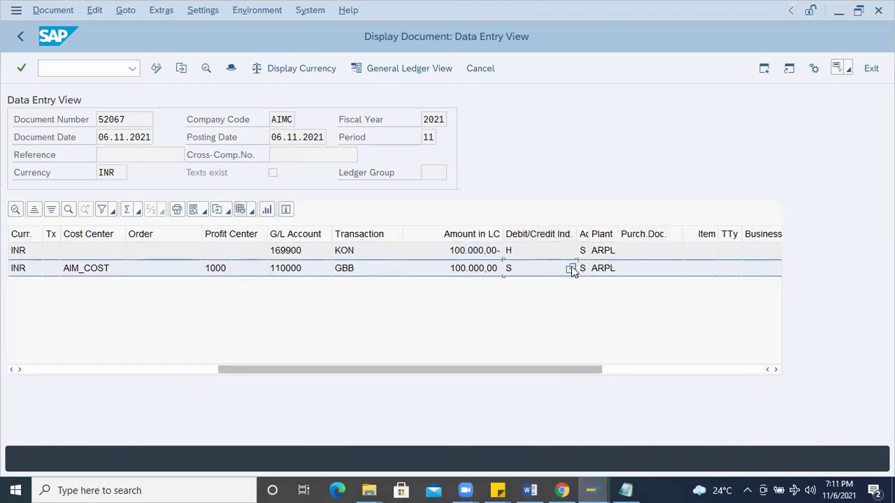
key(F4)
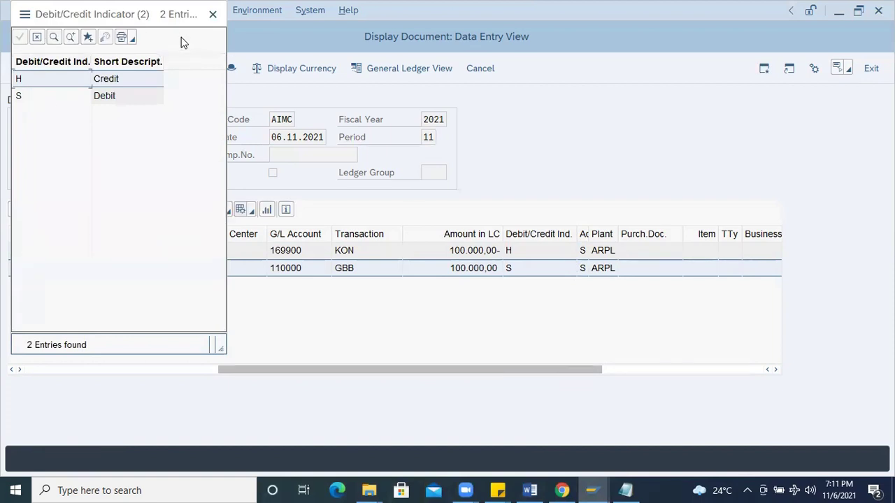
click(213, 14)
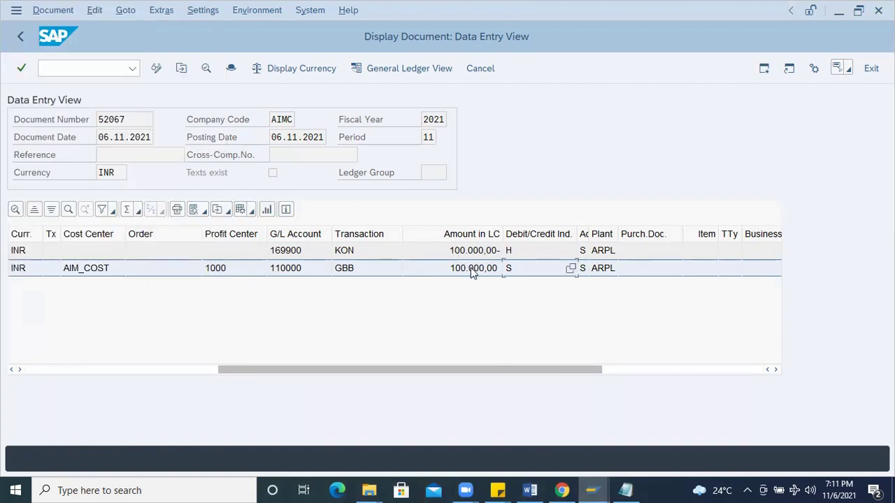
click(570, 251)
click(571, 251)
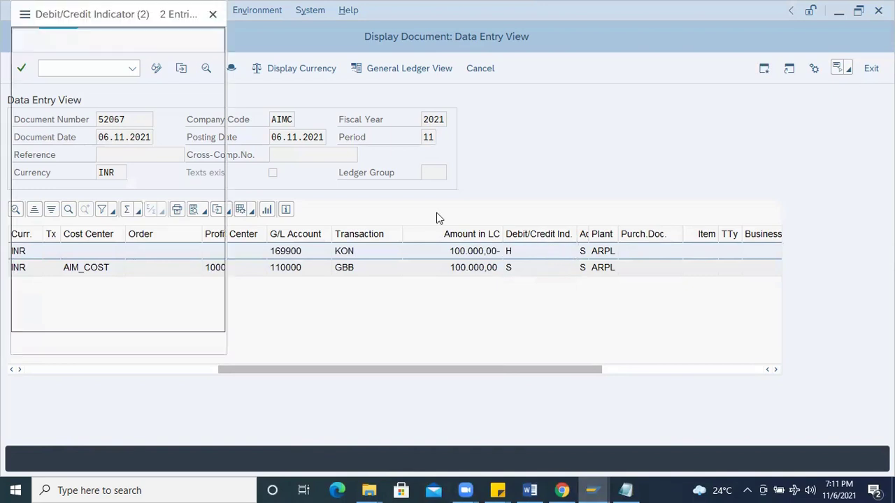
click(213, 14)
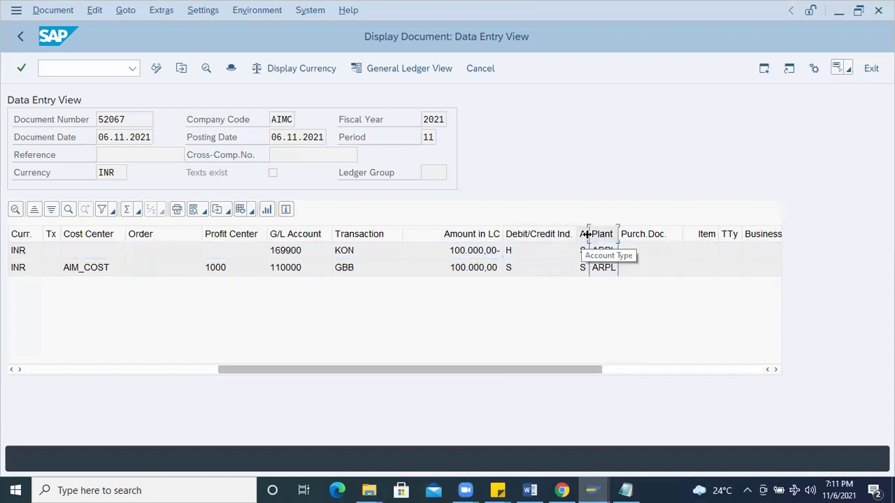
Widen the account type column and examine the list of possible account types for the second line item.
drag(590, 234, 619, 239)
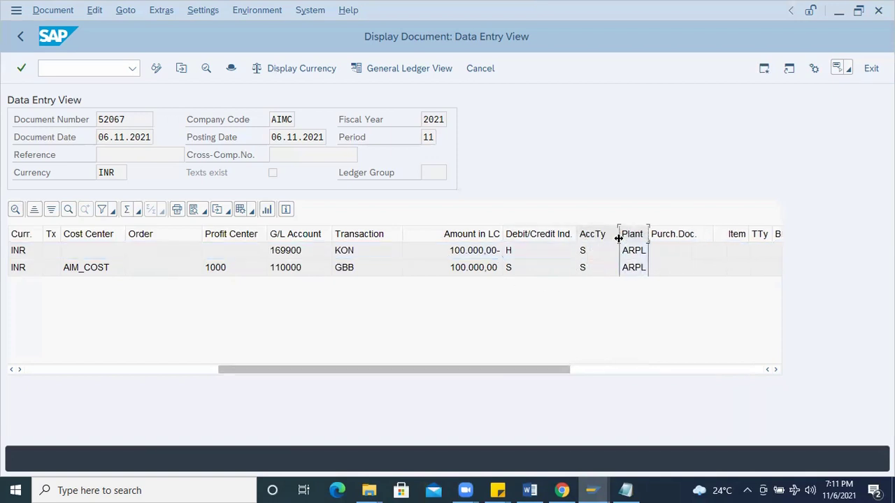
click(591, 267)
click(611, 268)
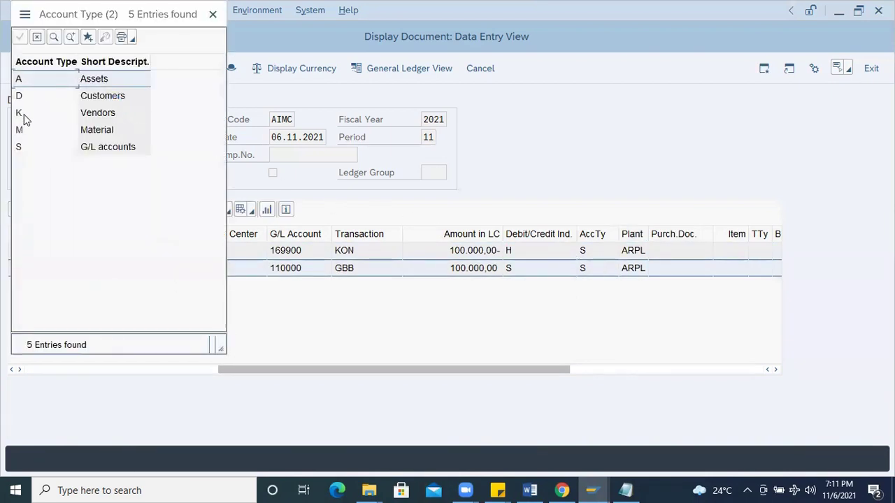
click(30, 152)
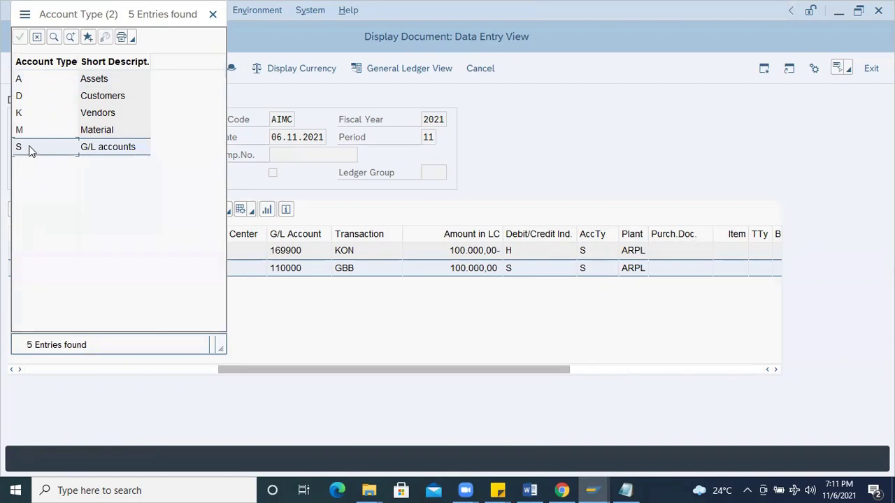
click(22, 132)
click(22, 113)
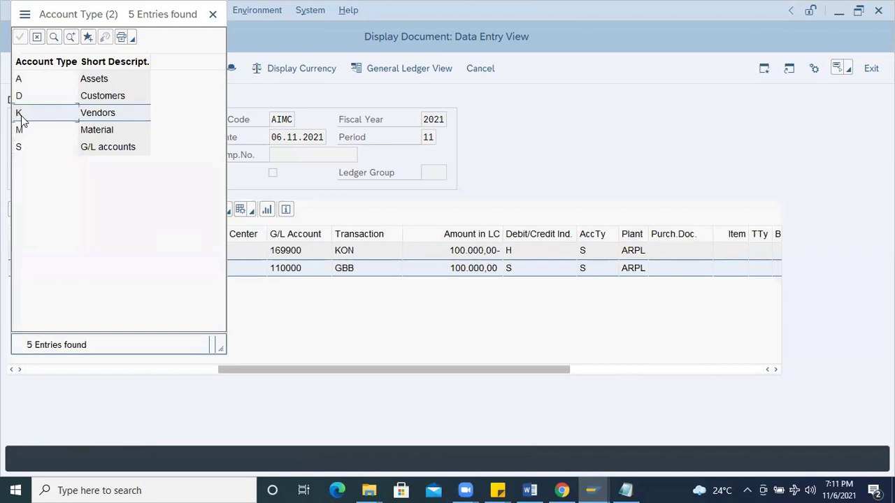
click(212, 14)
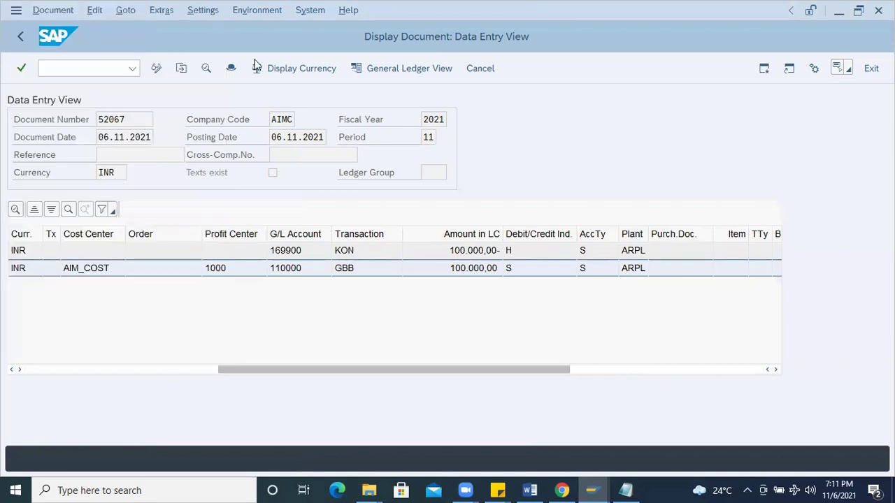
Check the first line item's G/L account and look up the possible account types for it.
click(305, 251)
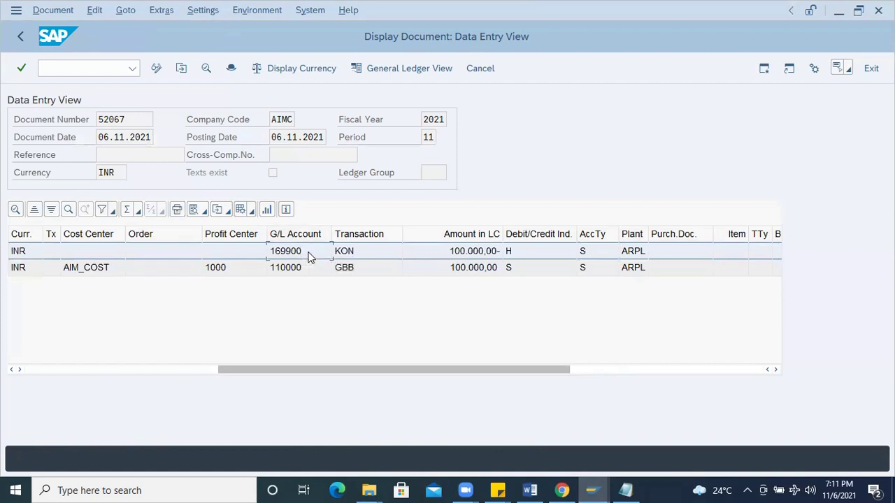
click(589, 254)
key(F4)
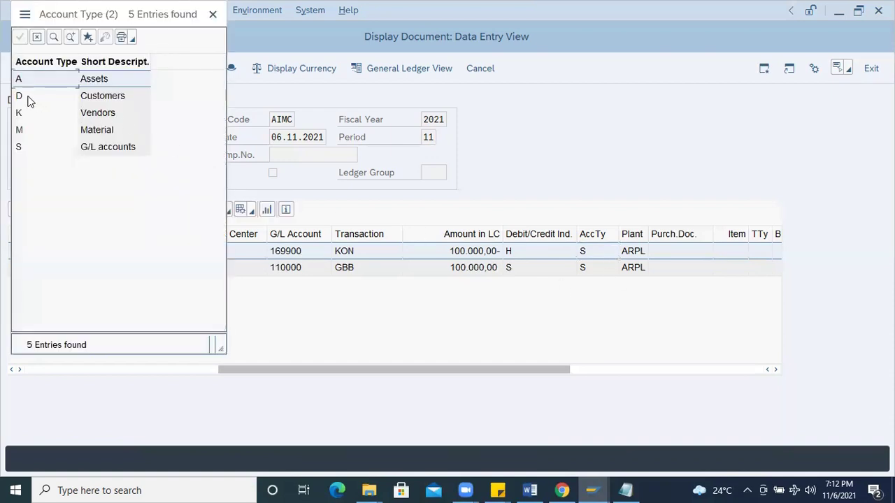
click(26, 114)
click(27, 149)
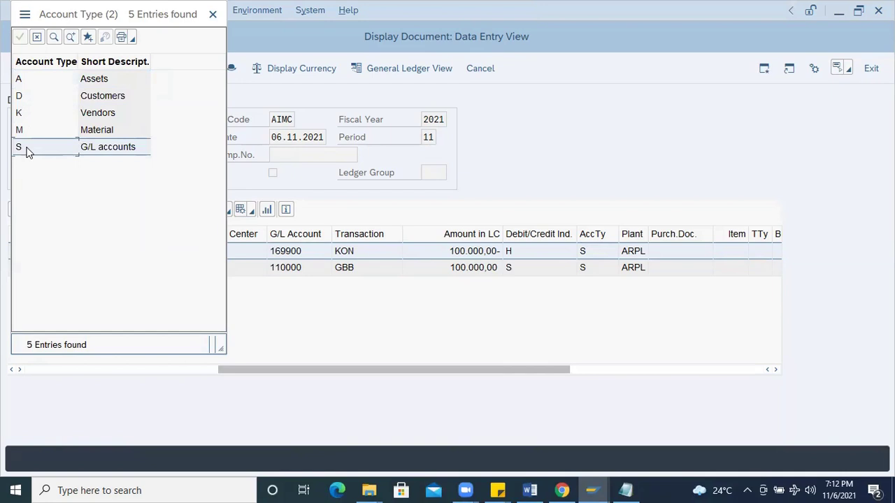
click(213, 14)
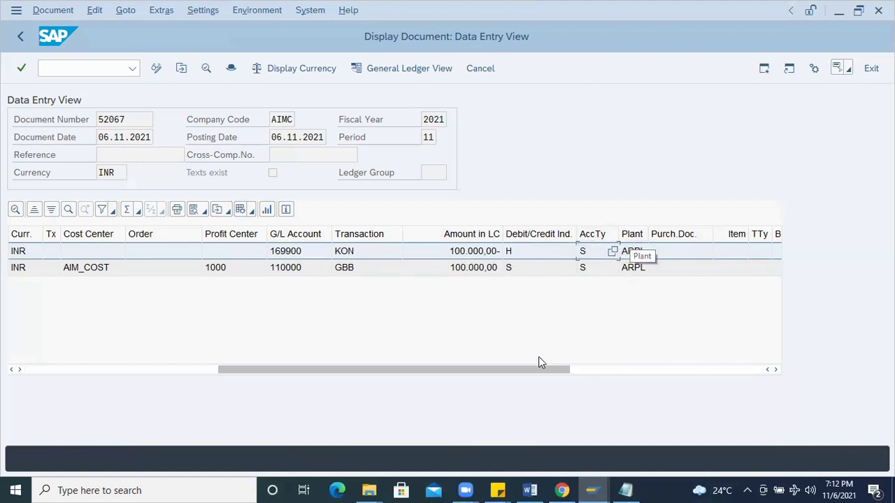
Move the Material and Quantity columns between Transaction and Amount in LC in the line item list.
drag(535, 369, 761, 370)
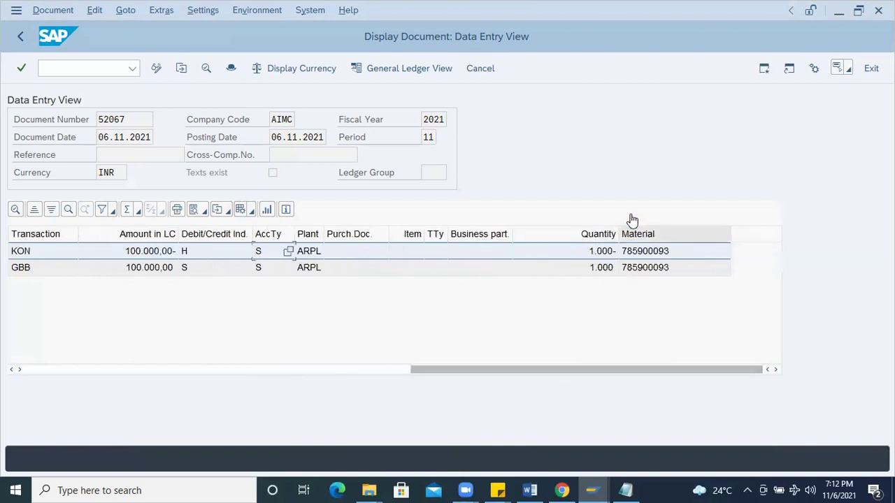
click(602, 234)
click(622, 233)
ctrl+click(598, 234)
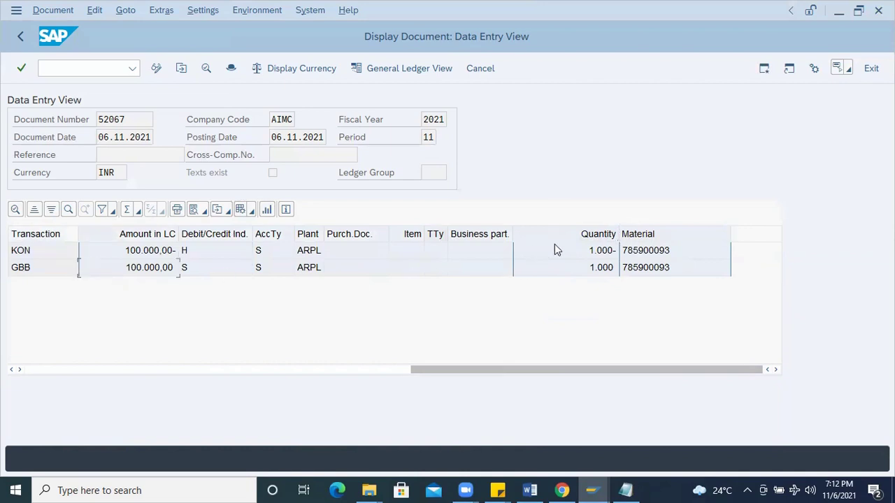
drag(213, 183, 125, 207)
drag(642, 234, 95, 209)
drag(541, 370, 197, 336)
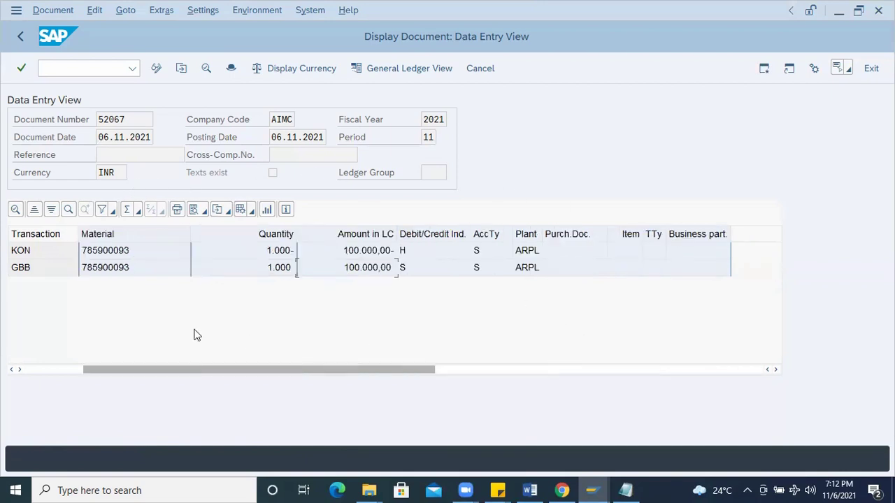
Hide the Order column and review the remaining line item columns.
click(480, 235)
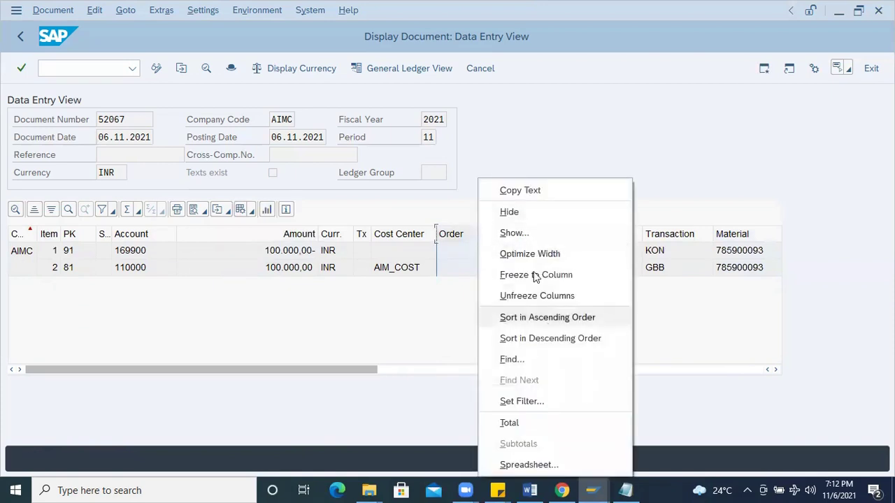
click(518, 213)
click(210, 231)
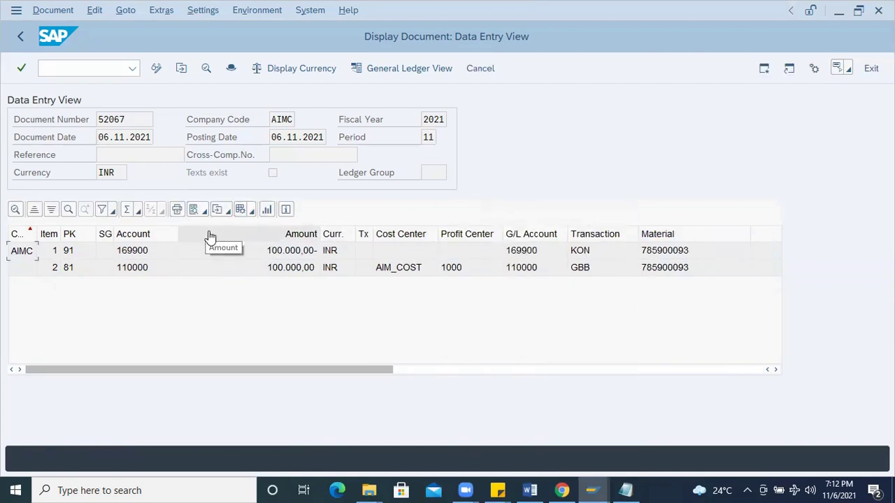
right_click(209, 230)
click(477, 372)
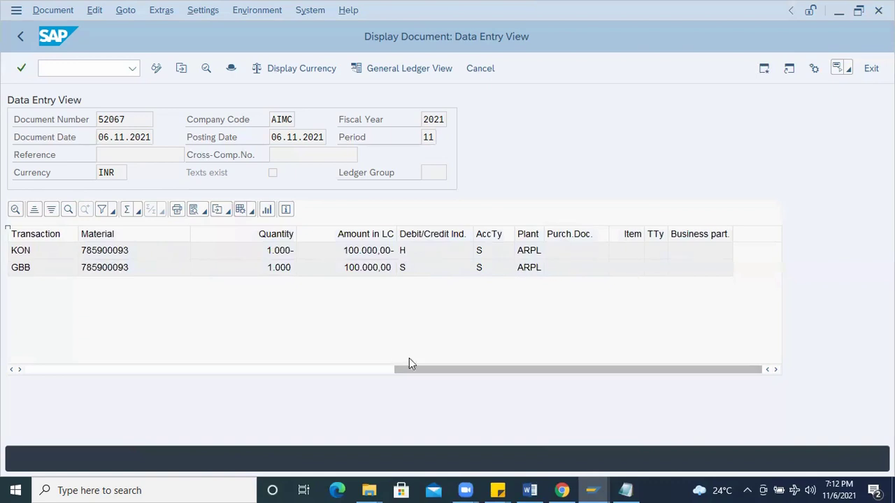
drag(425, 374, 56, 372)
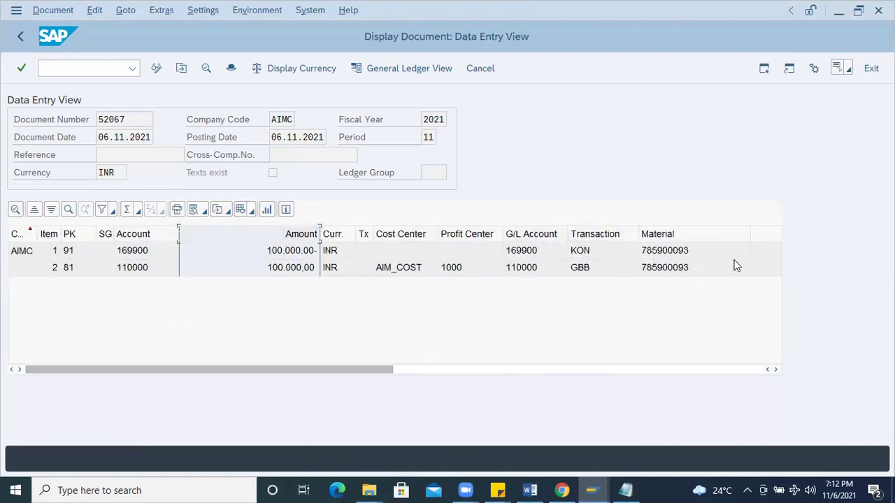
Hide the tax code column (Tx) and narrow the Material and Amount columns.
drag(753, 234, 728, 231)
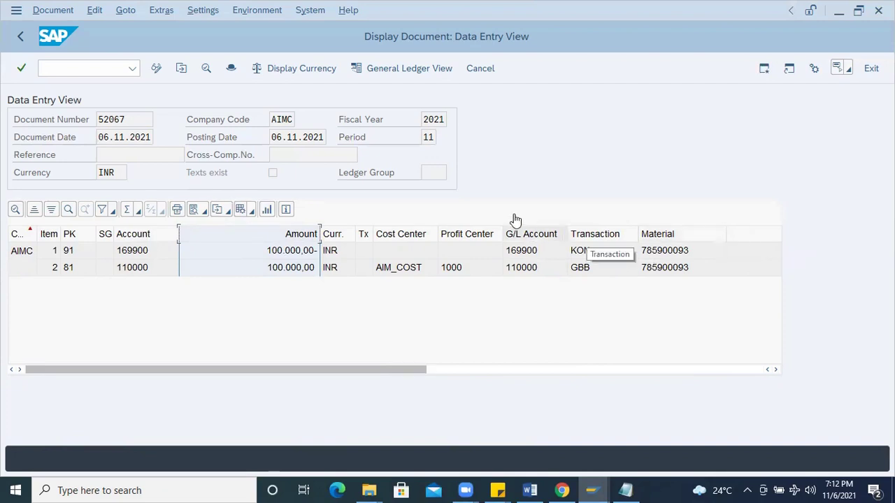
click(363, 235)
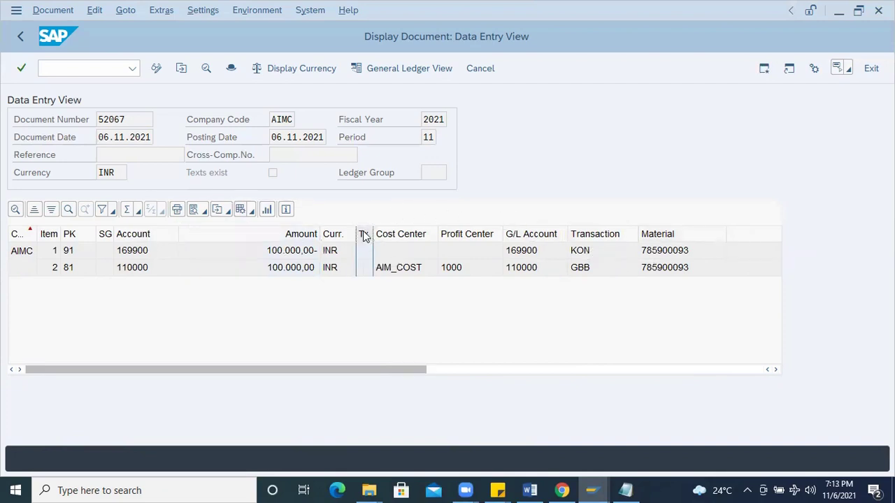
right_click(364, 236)
click(396, 212)
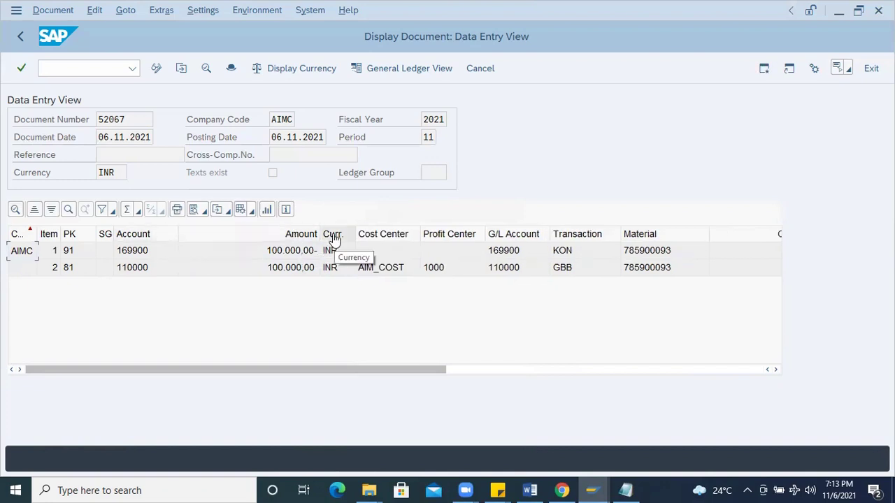
drag(319, 234, 249, 235)
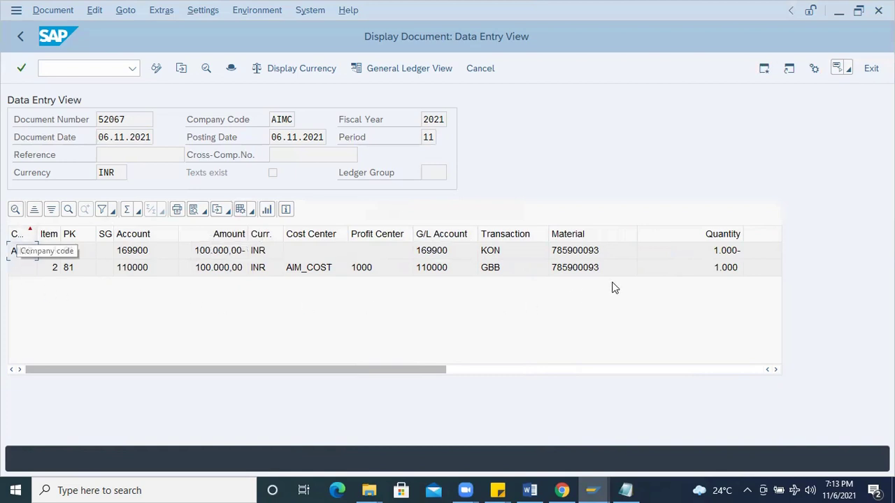
Look at the current layout's displayed columns and the list of saved layouts, leaving both dialogs without changes.
click(229, 210)
click(253, 213)
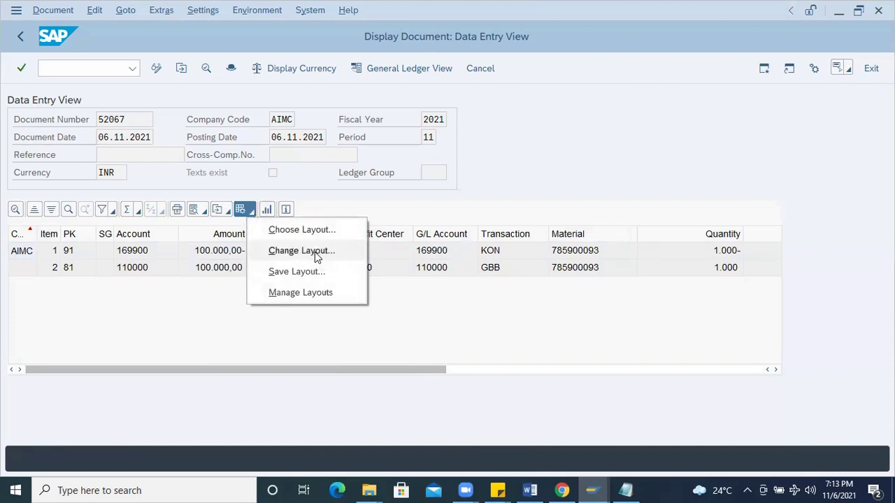
click(315, 254)
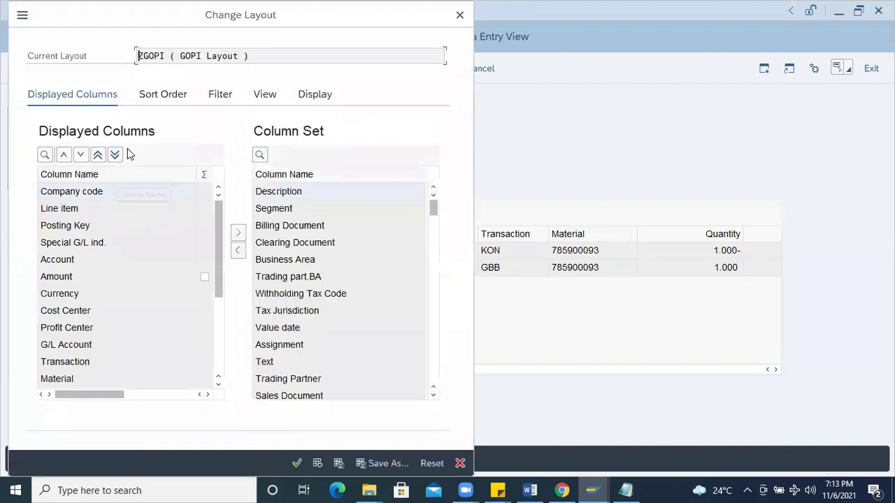
click(459, 15)
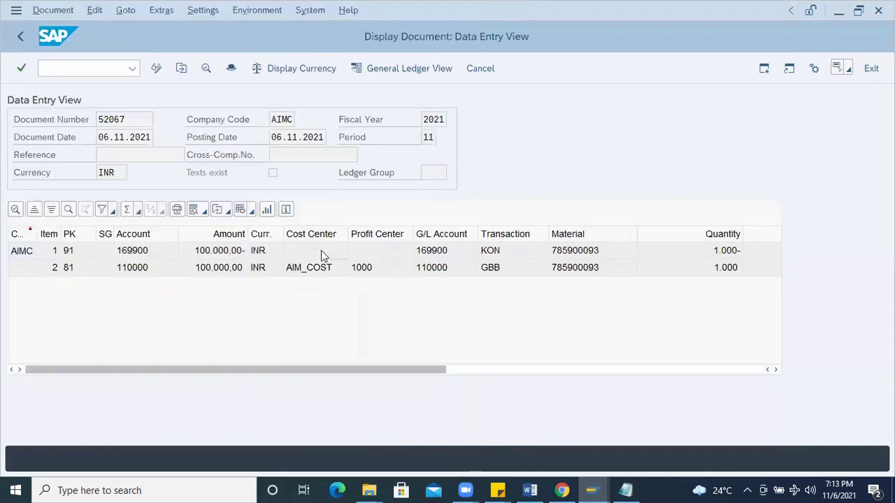
click(251, 212)
click(251, 214)
click(298, 230)
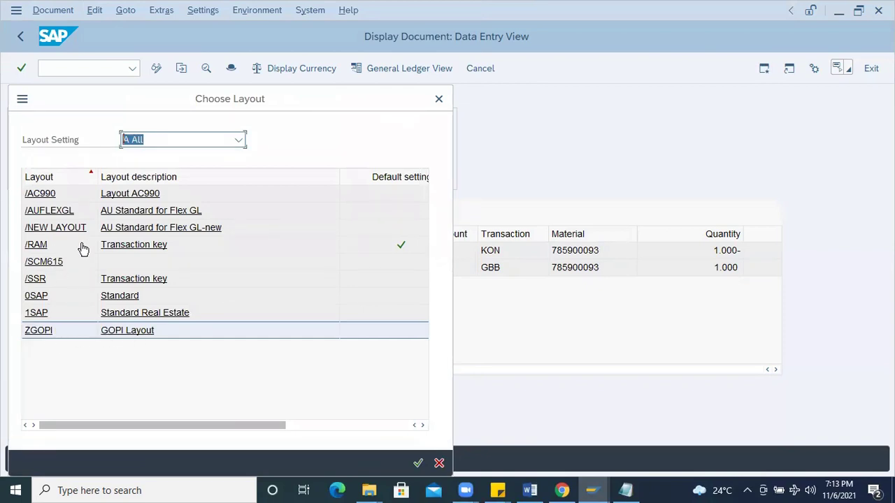
click(439, 100)
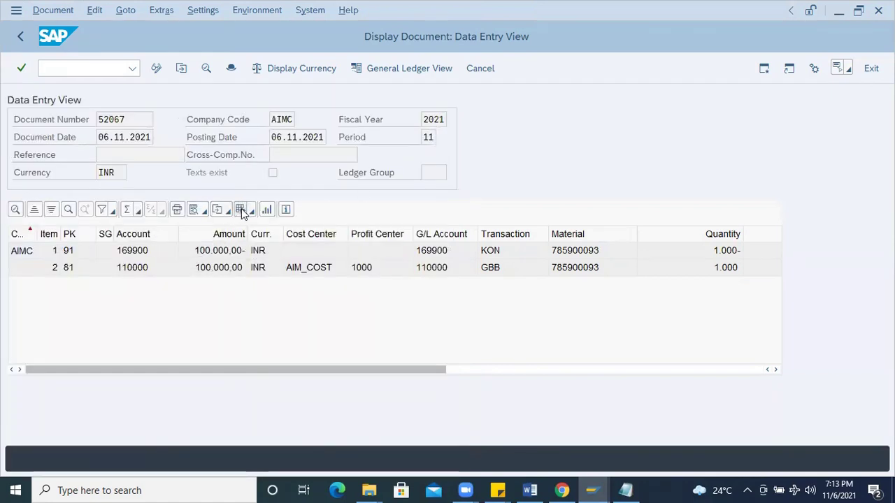
Export the line items to the Desktop as the spreadsheet "export" in Excel (in Office 2007 XLSX Format), allowing the file access and opening.
click(218, 210)
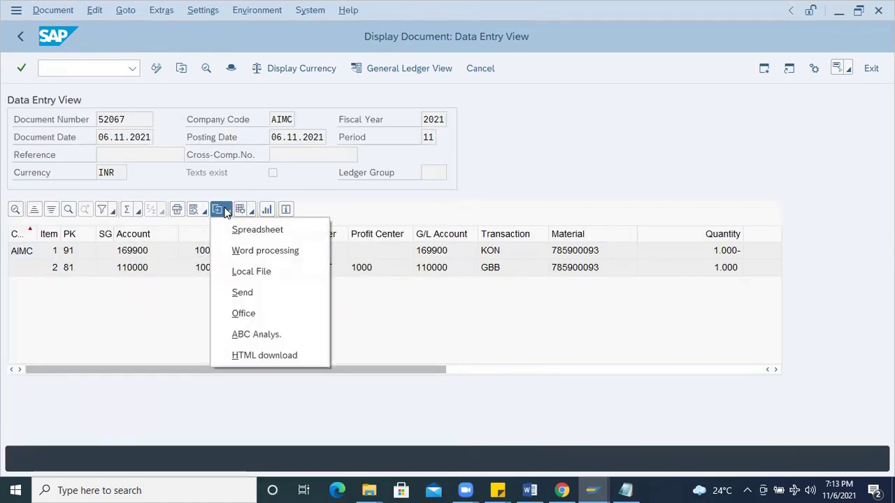
click(248, 236)
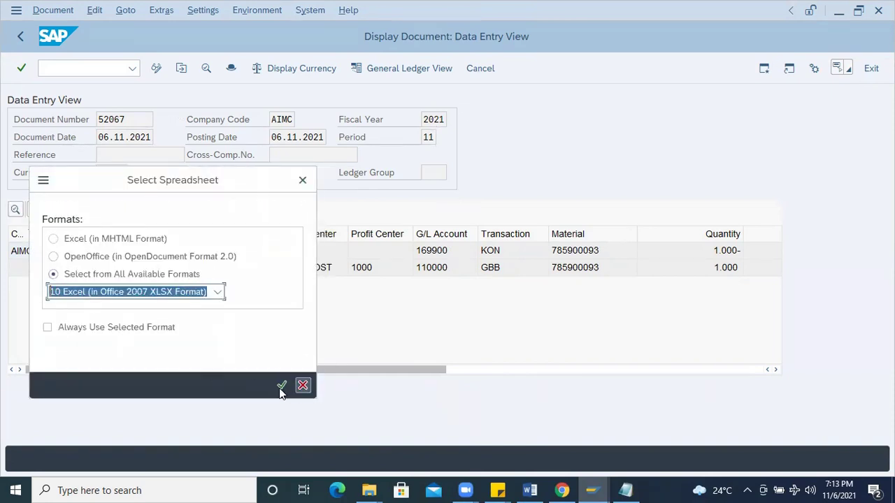
click(281, 386)
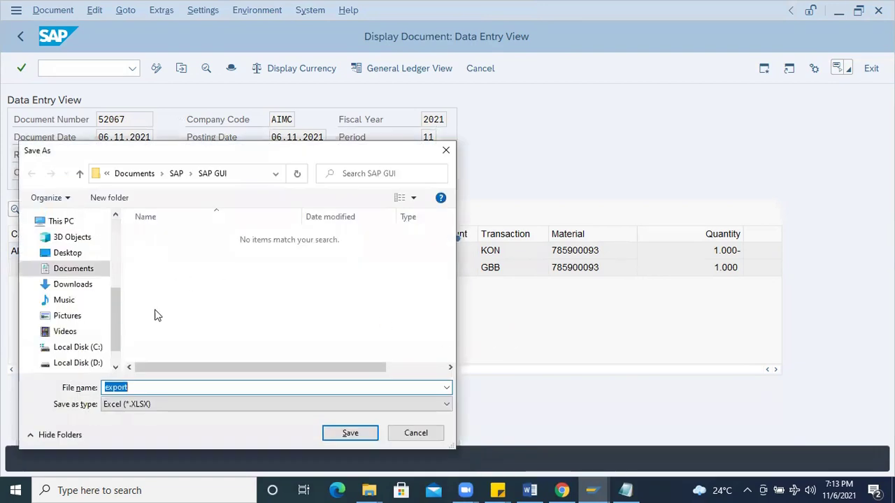
click(67, 253)
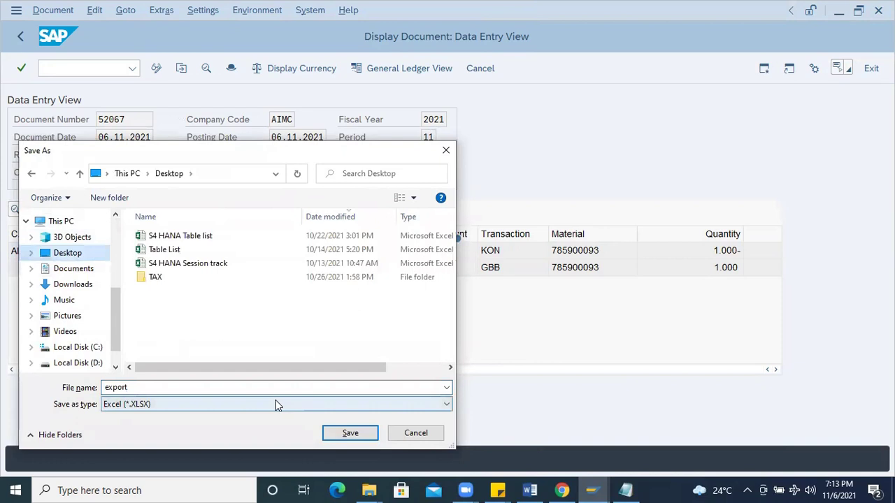
click(350, 432)
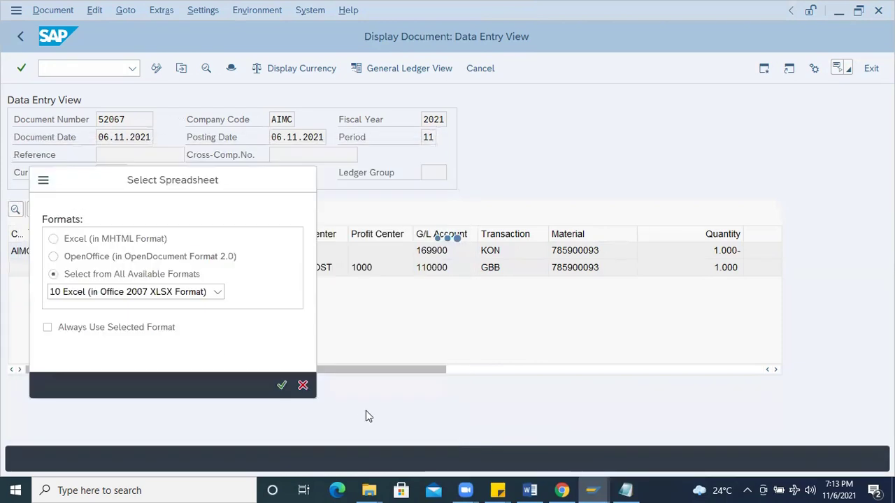
click(70, 369)
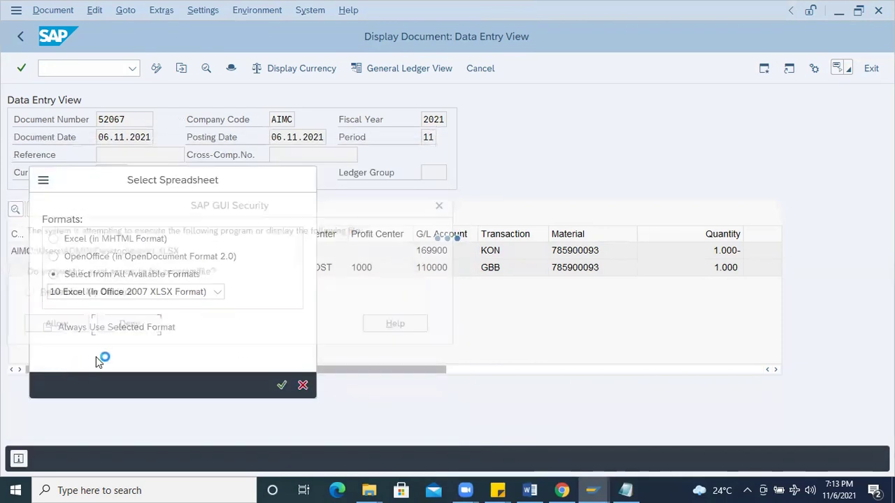
click(66, 328)
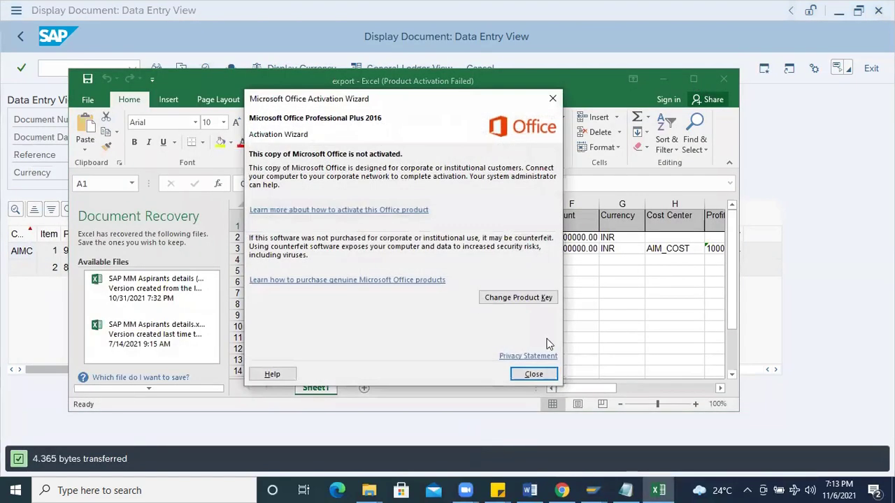
Dismiss the Office activation wizard, maximize the exported workbook and close its Document Recovery pane.
click(534, 374)
click(692, 79)
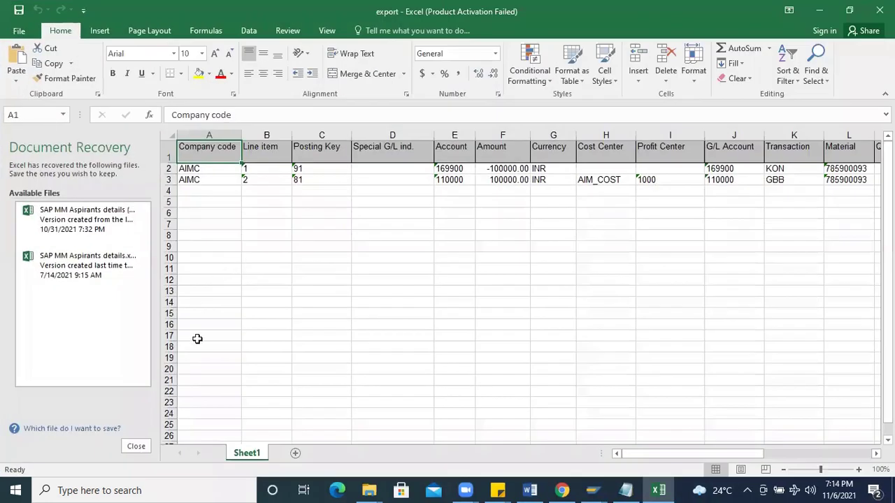
click(135, 446)
click(329, 203)
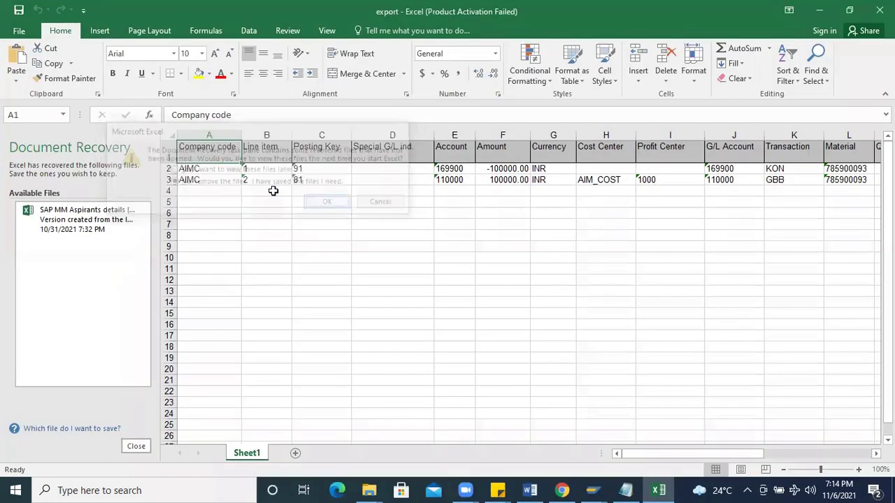
Examine the exported posting keys, amounts and remaining columns in the worksheet, and switch back to the SAP document display.
click(176, 180)
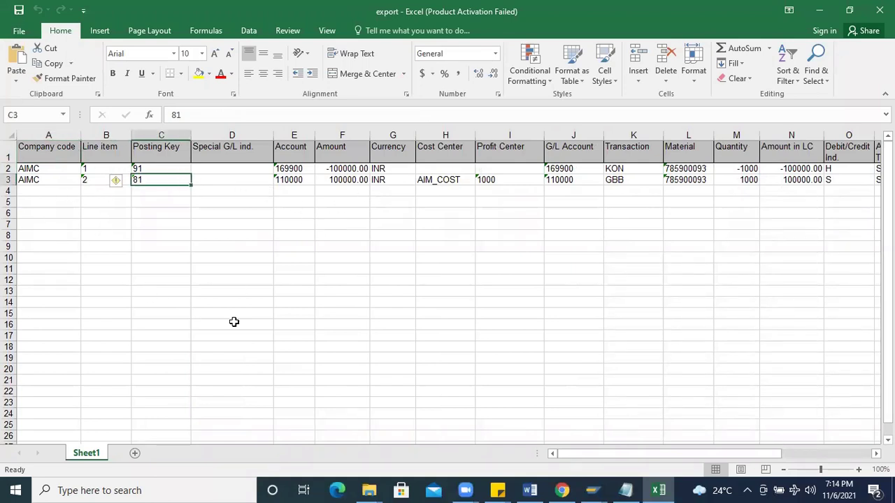
drag(574, 453, 482, 416)
click(52, 222)
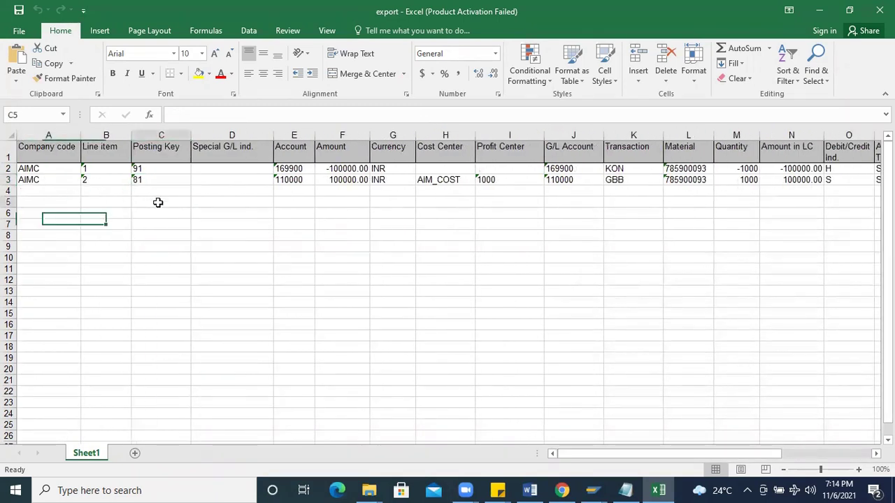
click(78, 263)
click(59, 211)
click(76, 267)
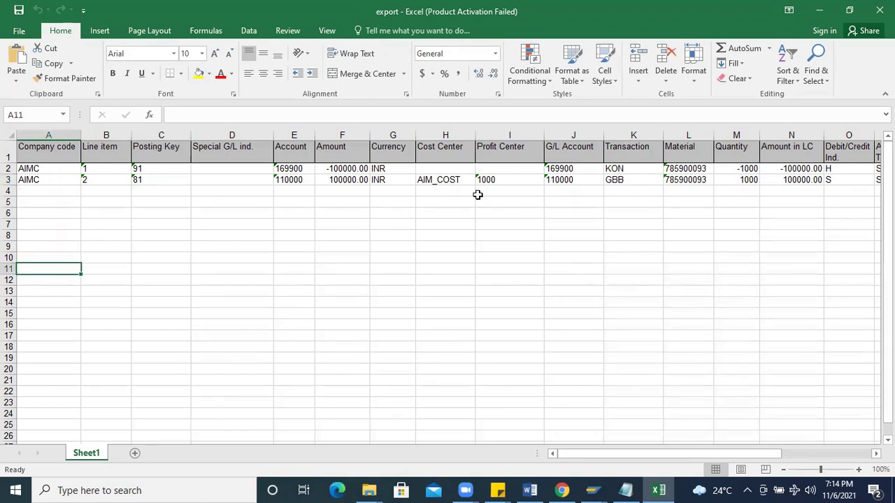
drag(562, 454, 857, 462)
drag(677, 457, 591, 458)
drag(325, 172, 337, 180)
drag(356, 258, 356, 259)
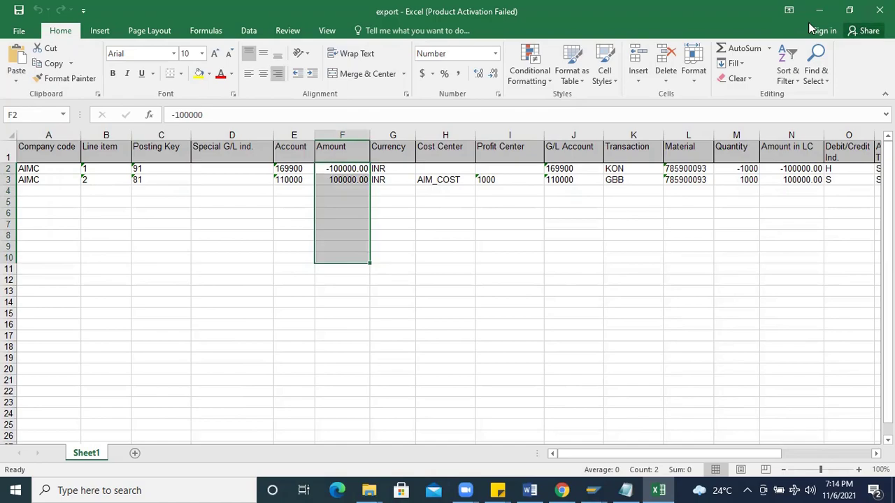
key(alt+Tab)
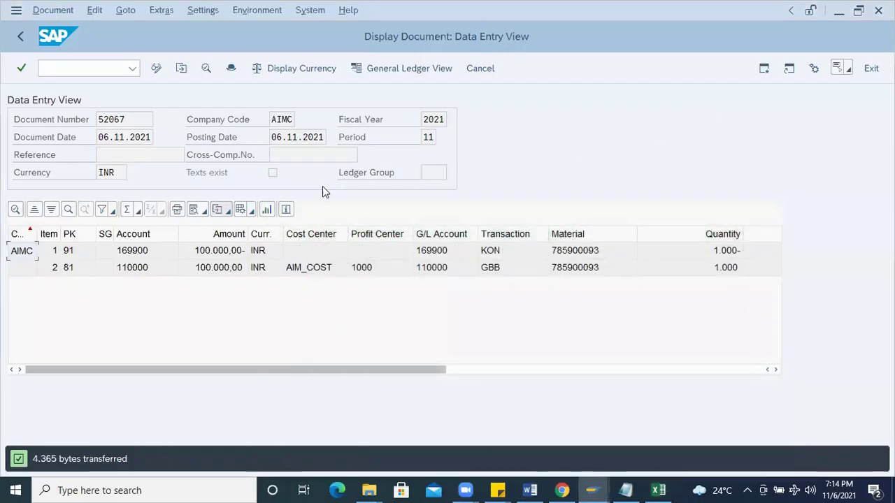